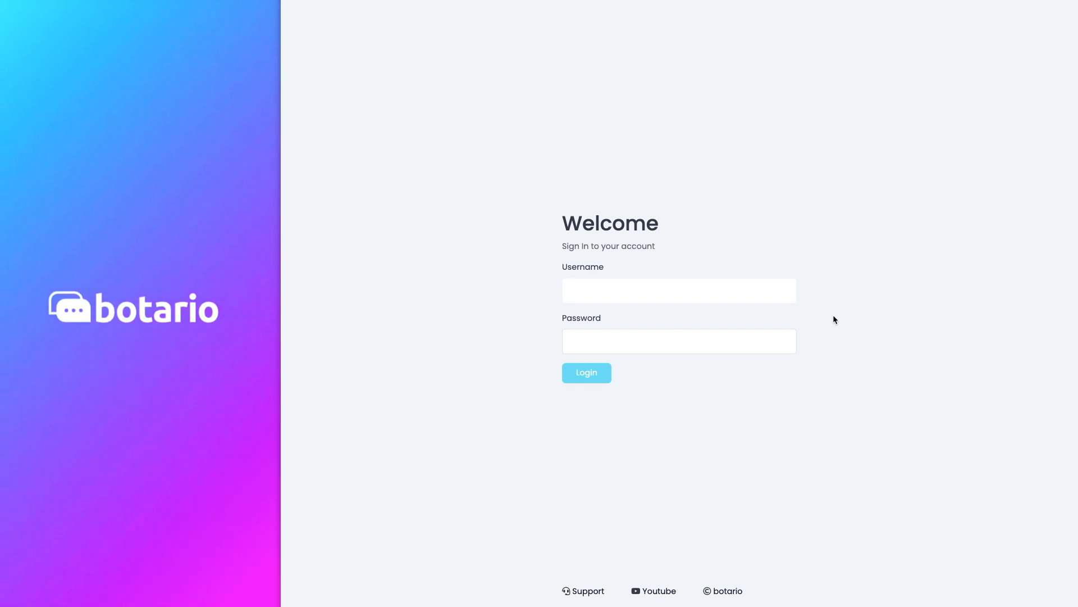
Sign in with the username admin and the account password
text(n)
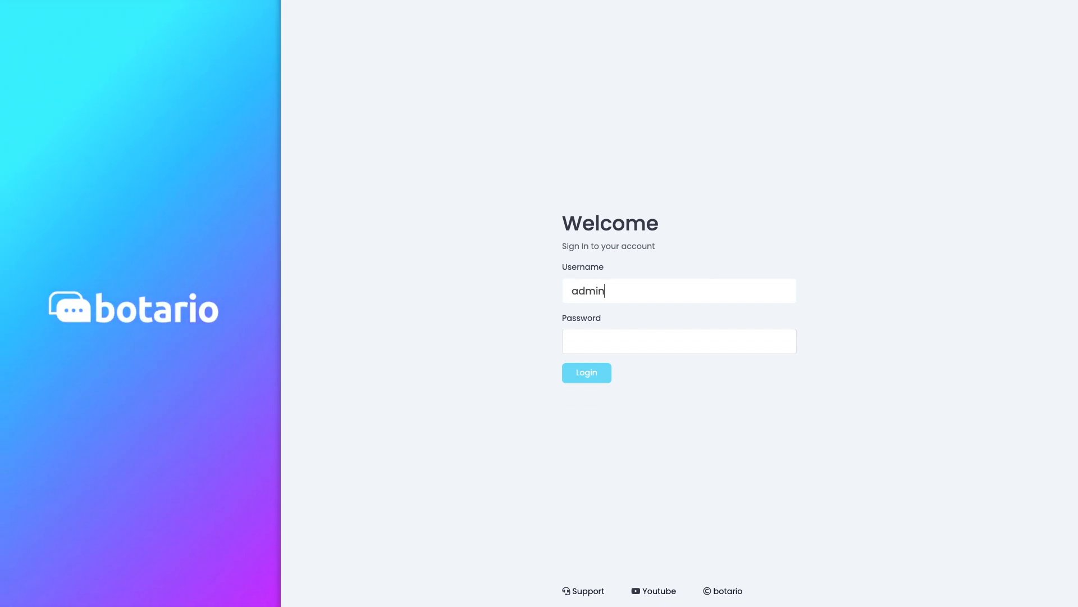
text(******)
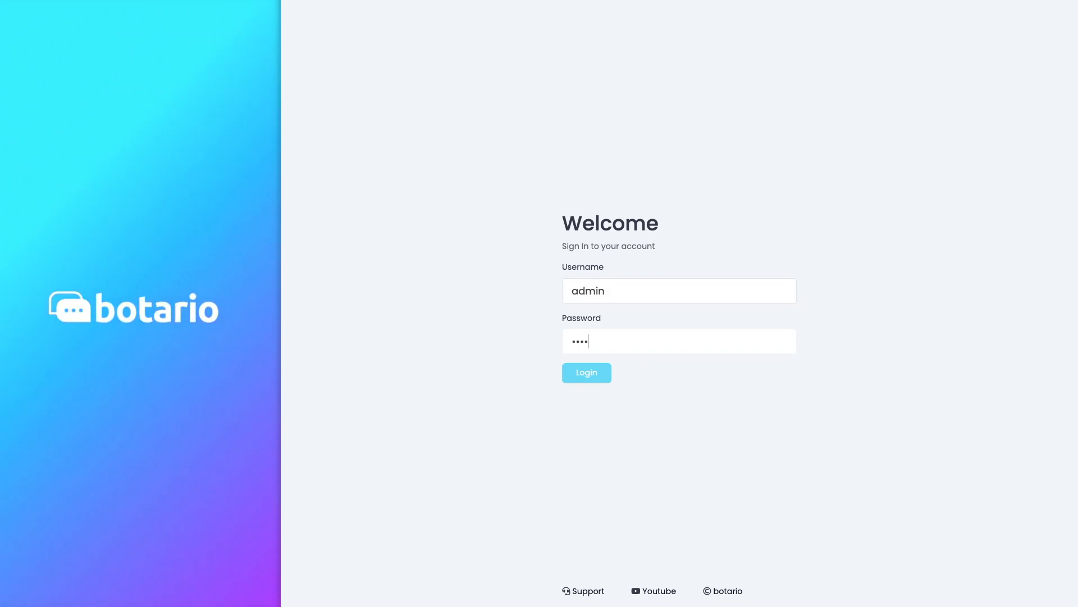
text(**)
key(Return)
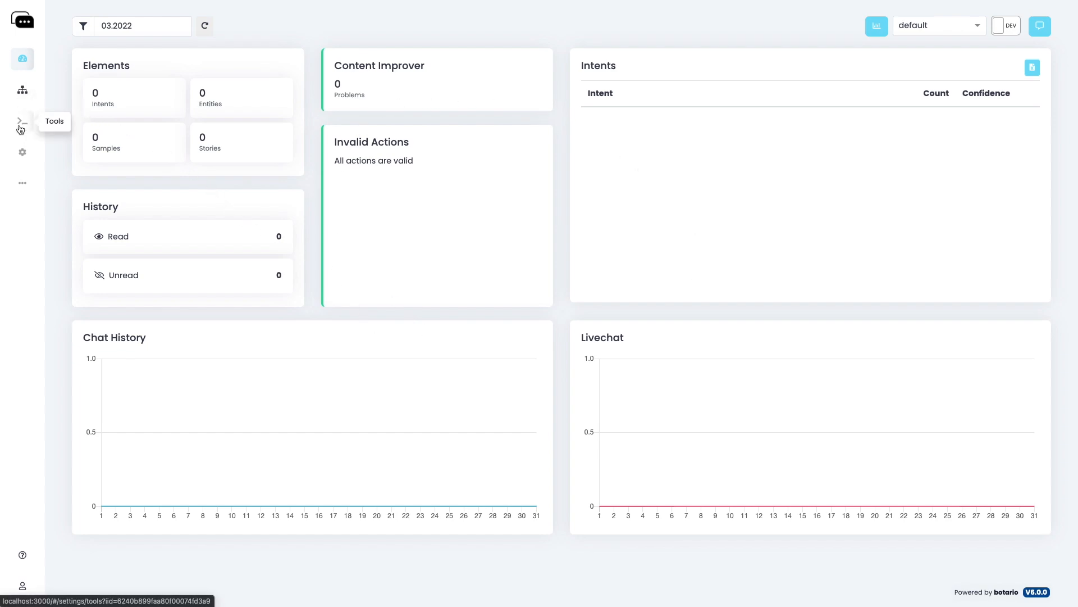
click(20, 194)
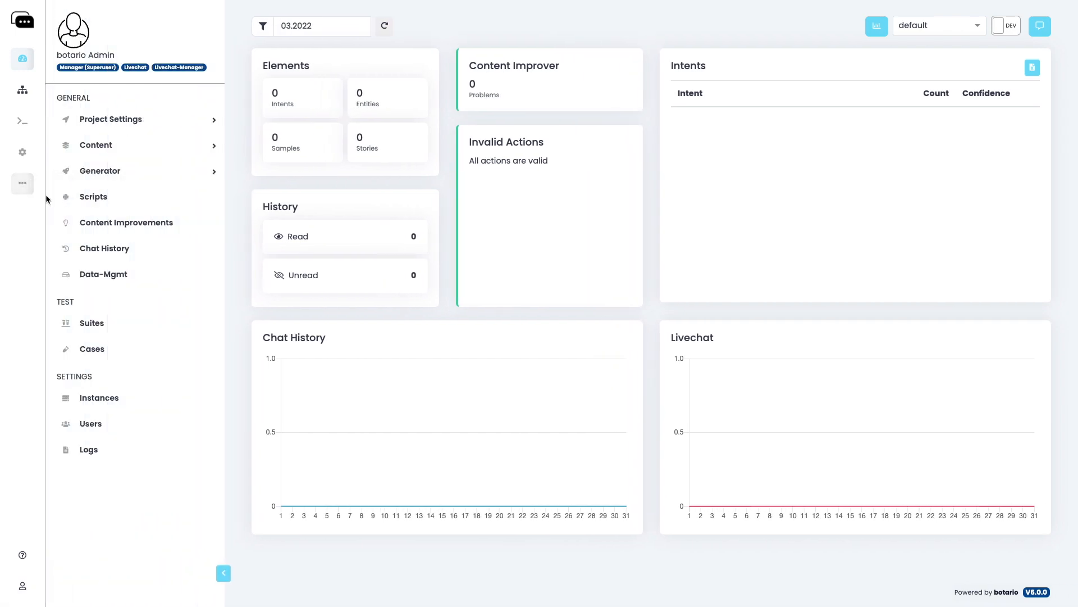
click(119, 125)
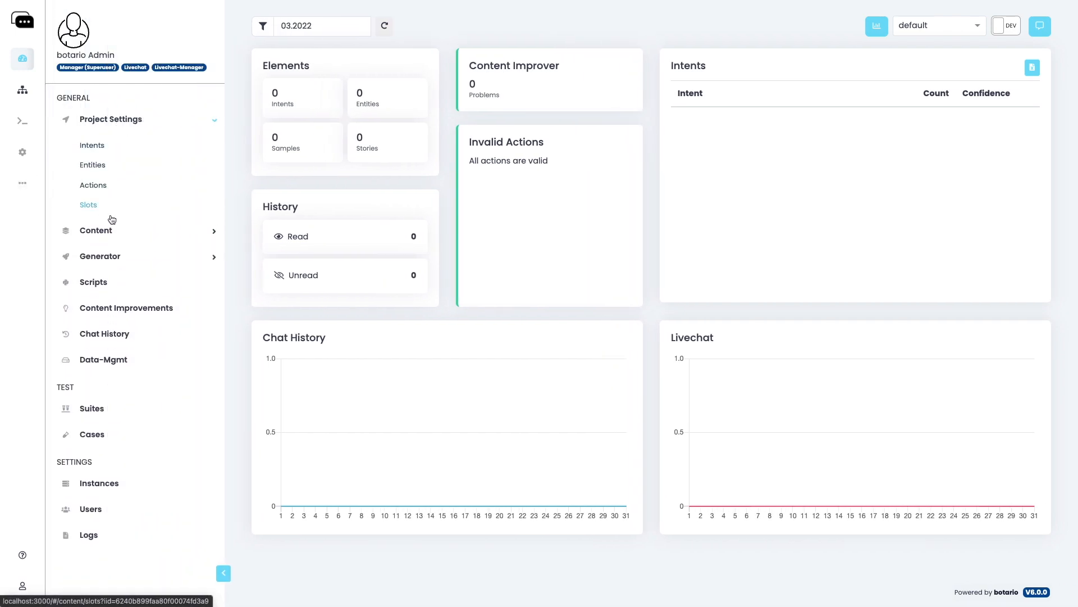
click(113, 231)
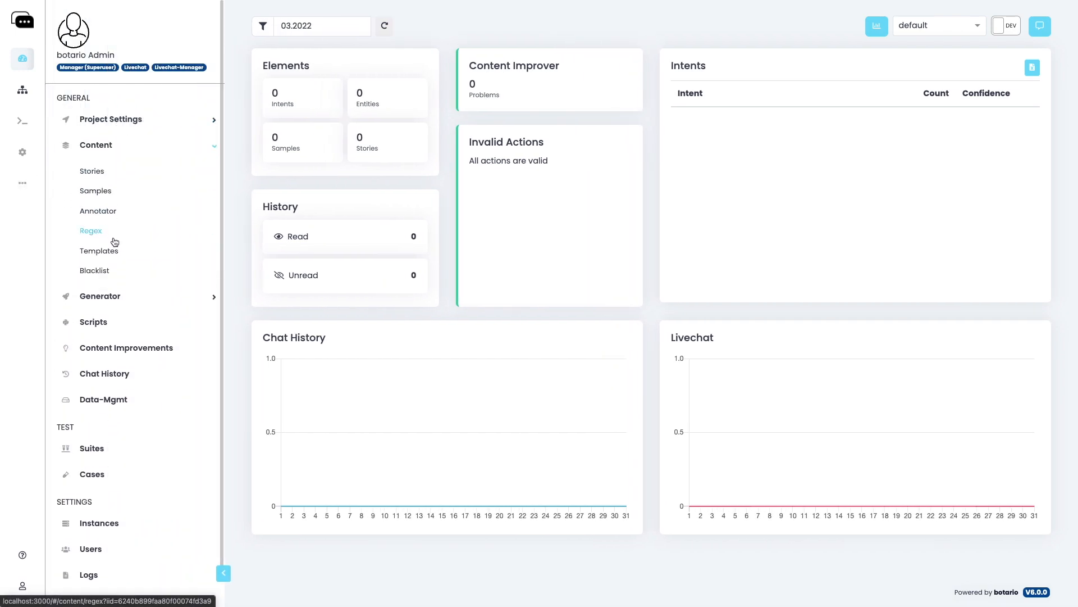
click(109, 150)
click(32, 180)
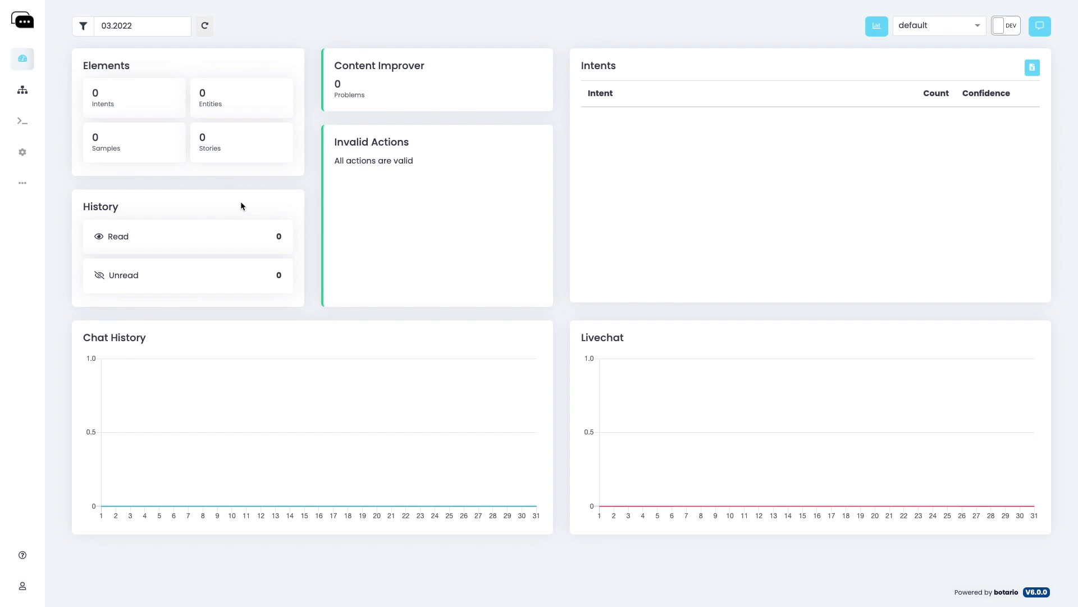
Create a new story named greet and place a Start-Intent node on its empty canvas
click(23, 91)
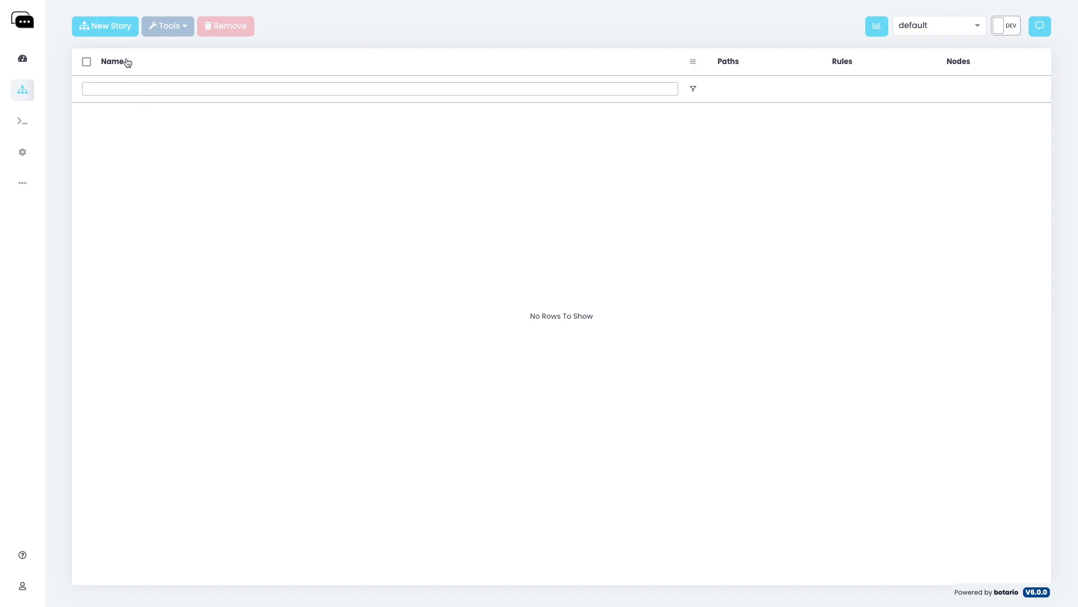
click(96, 27)
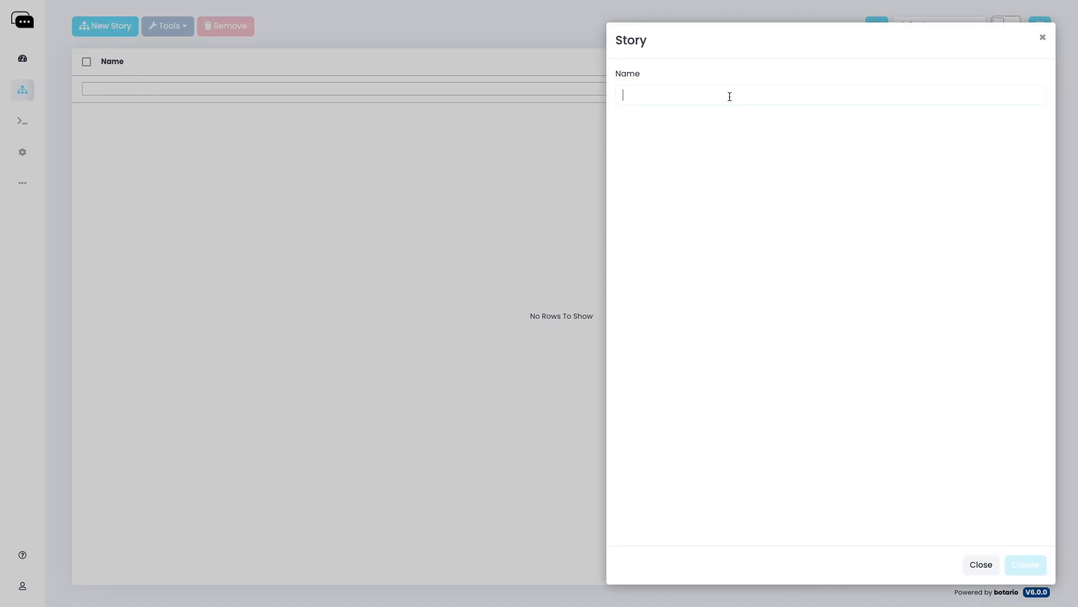
text(greet)
key(Return)
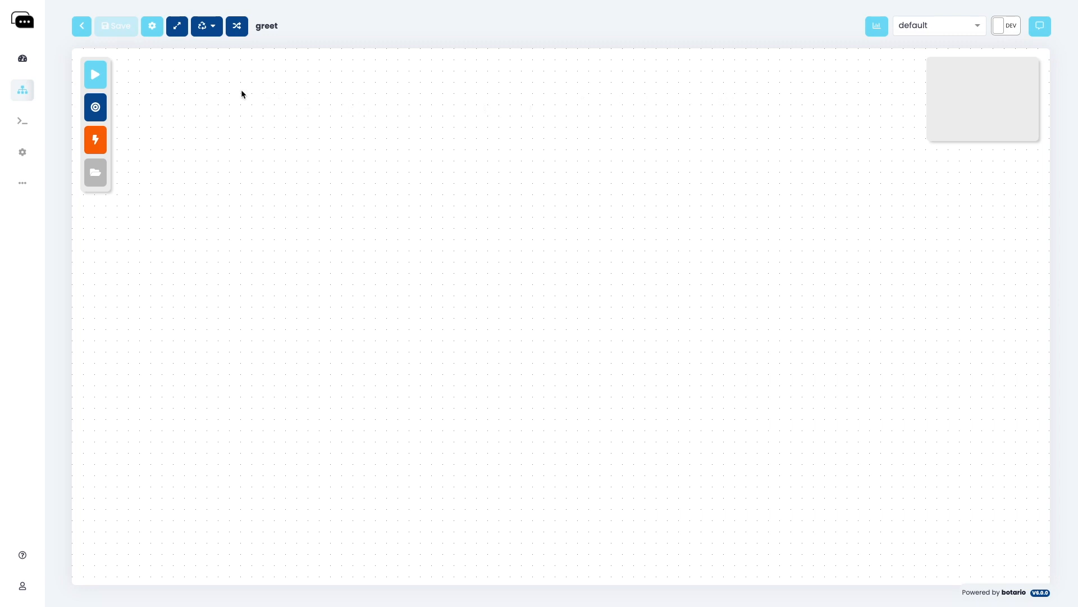
drag(99, 76, 161, 97)
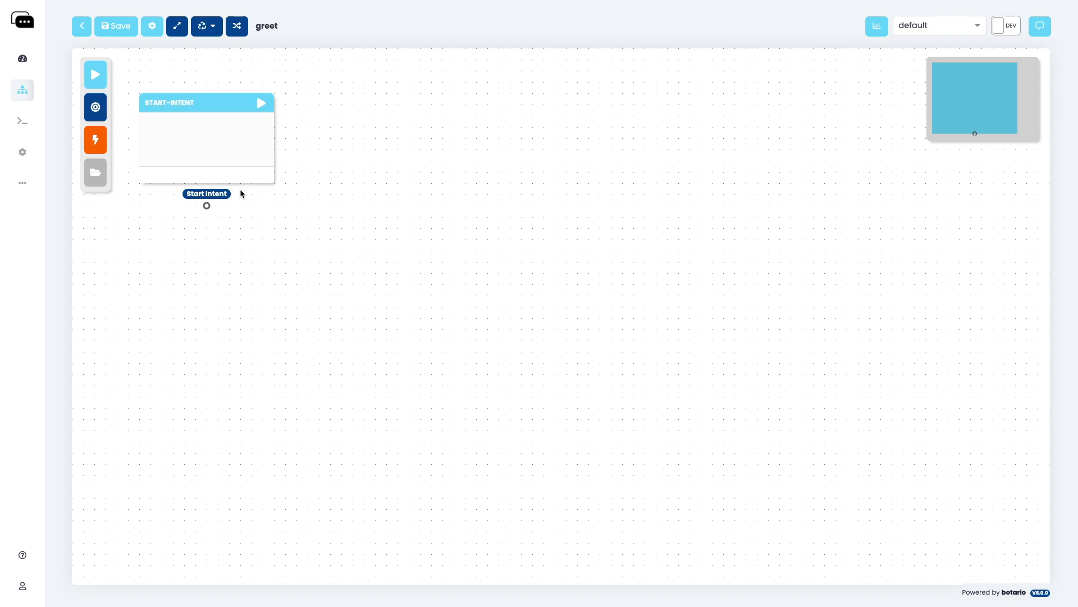
Place an Intent, an Action and a Slot node in a row beside the Start-Intent node
drag(103, 112, 379, 126)
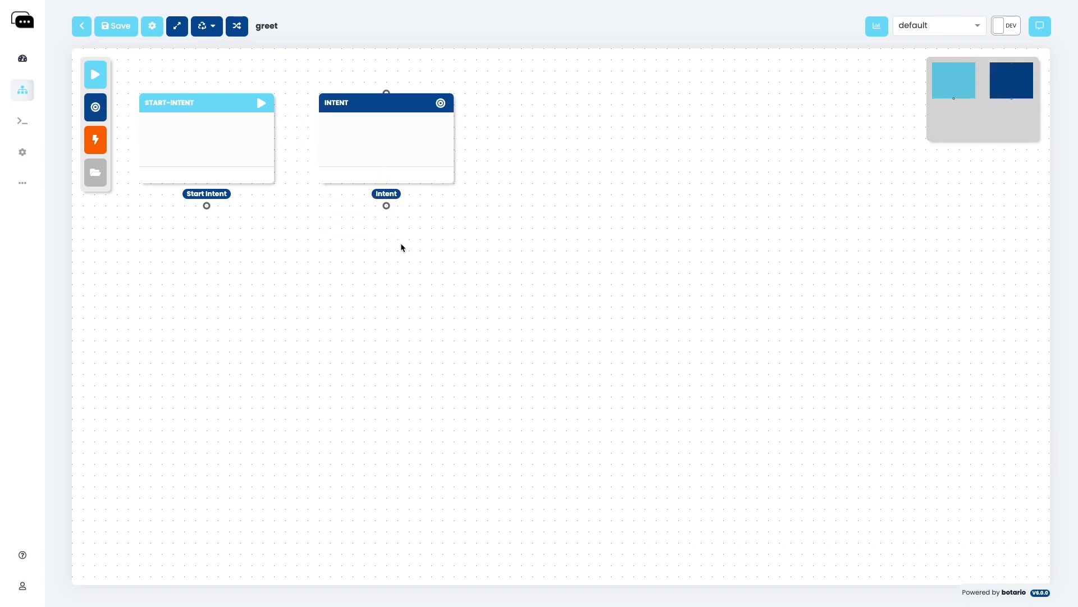
drag(96, 140, 523, 142)
drag(562, 178, 561, 148)
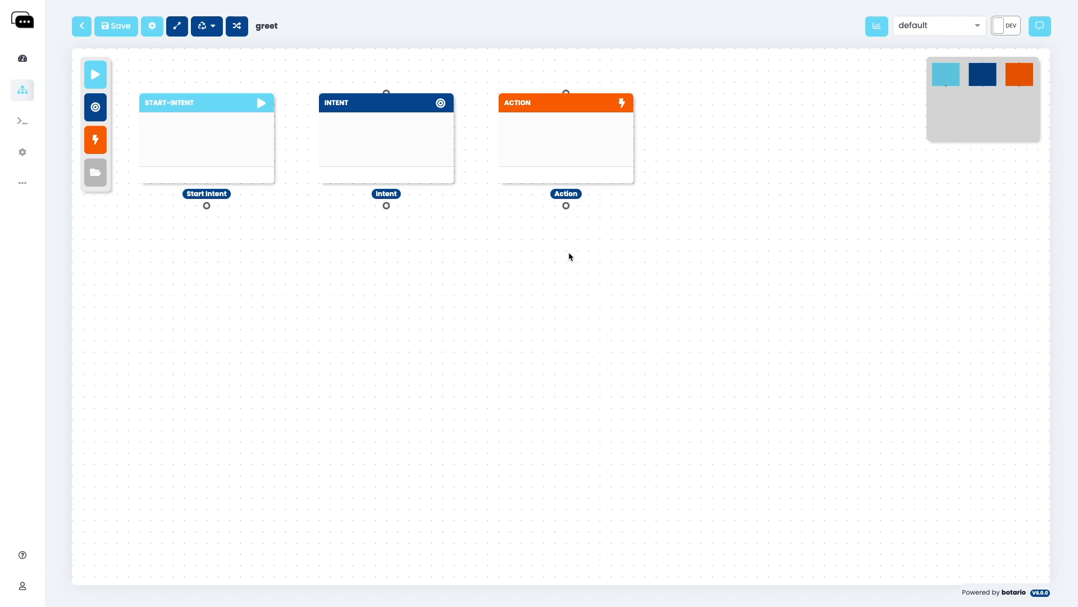
drag(234, 174, 726, 152)
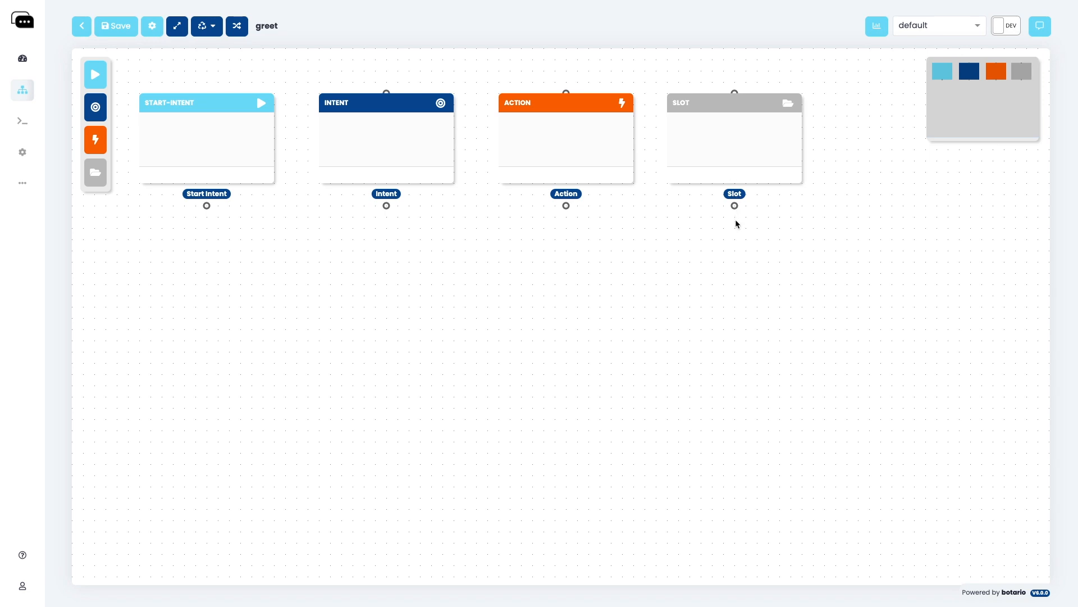
Delete the Slot, Action and Intent nodes, keeping only the Start-Intent node on the canvas
double_click(706, 146)
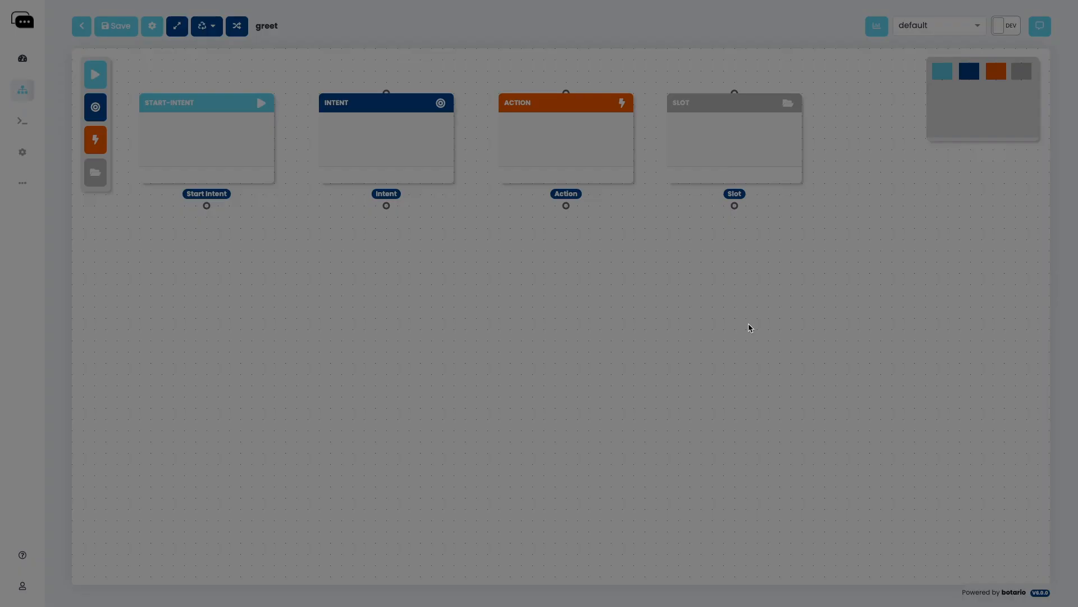
click(661, 562)
click(664, 534)
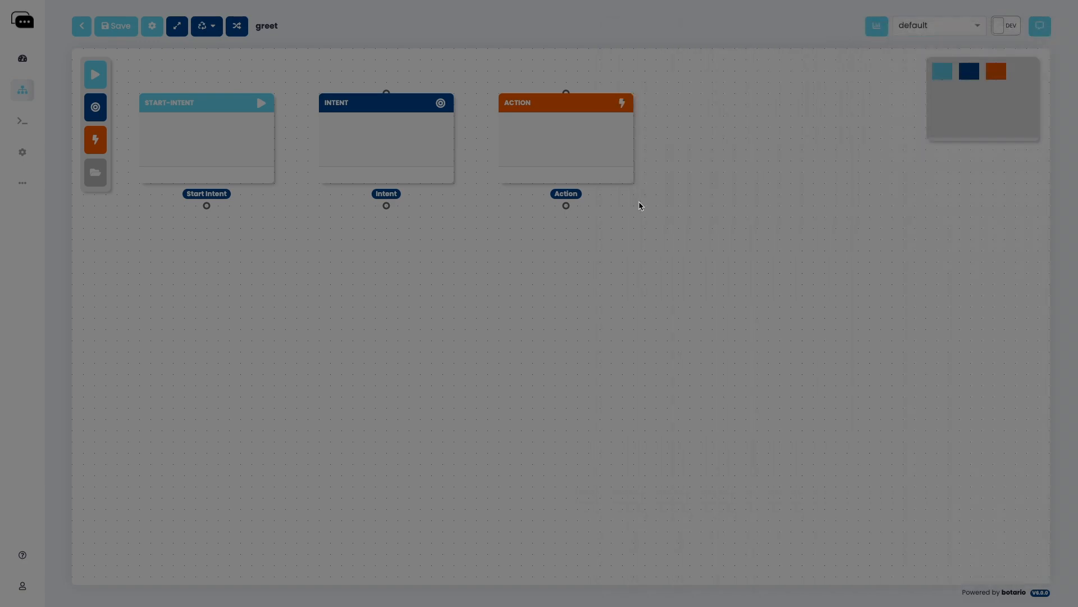
double_click(571, 129)
click(646, 564)
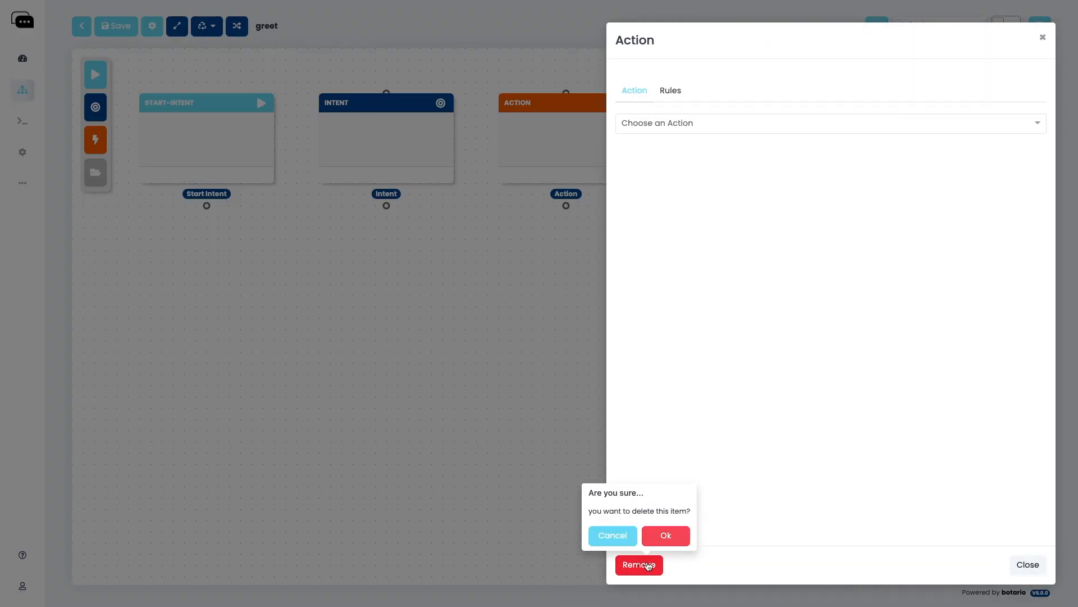
click(663, 534)
double_click(411, 157)
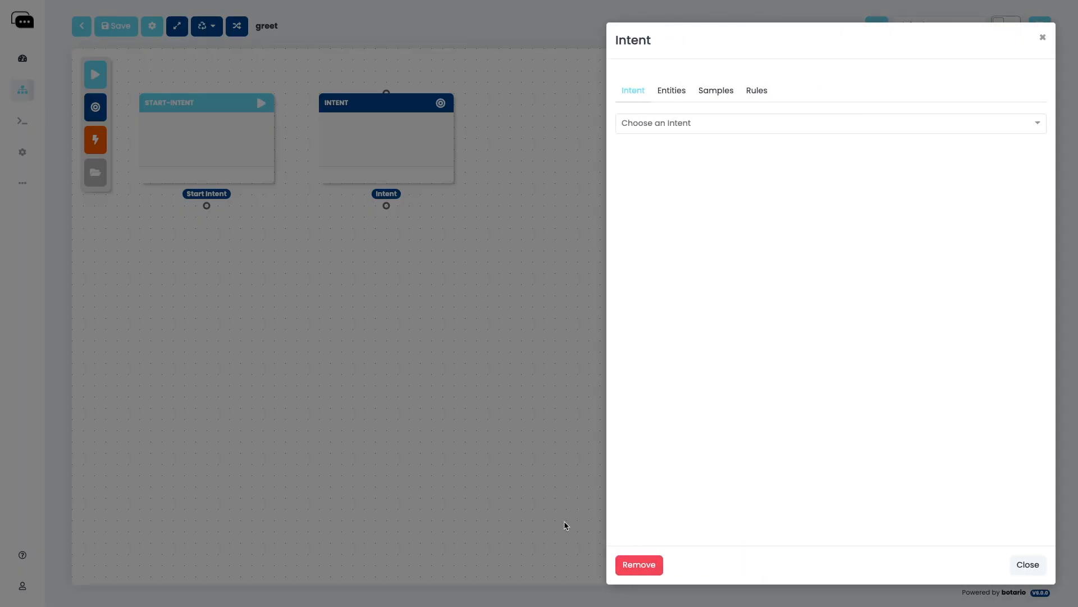
click(638, 564)
click(662, 536)
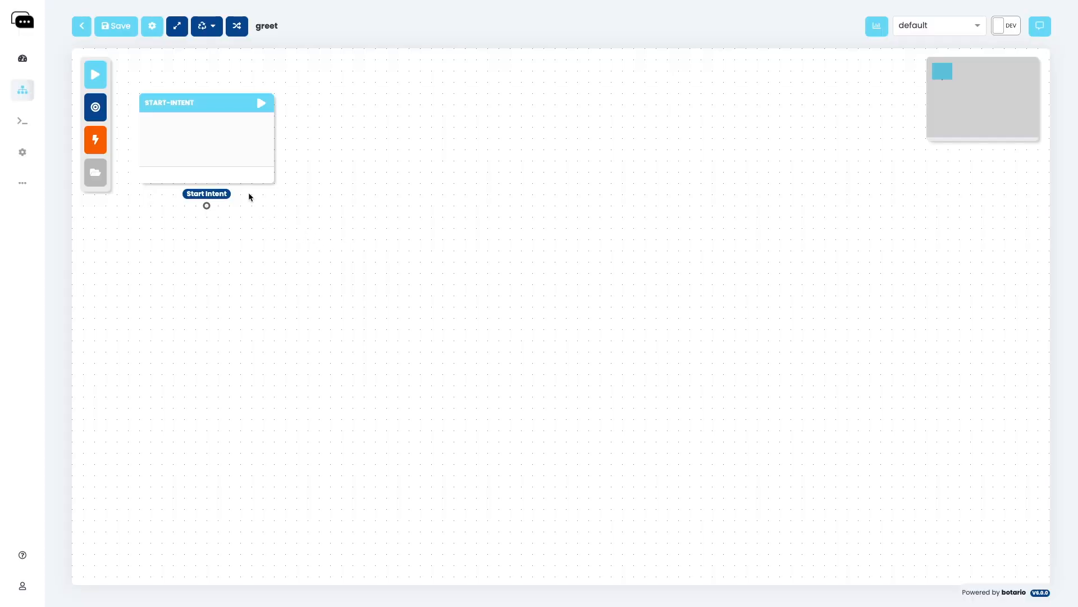
Move the Start-Intent node towards the middle of the canvas and give it a new intent greet with the description Hello
drag(214, 158, 449, 194)
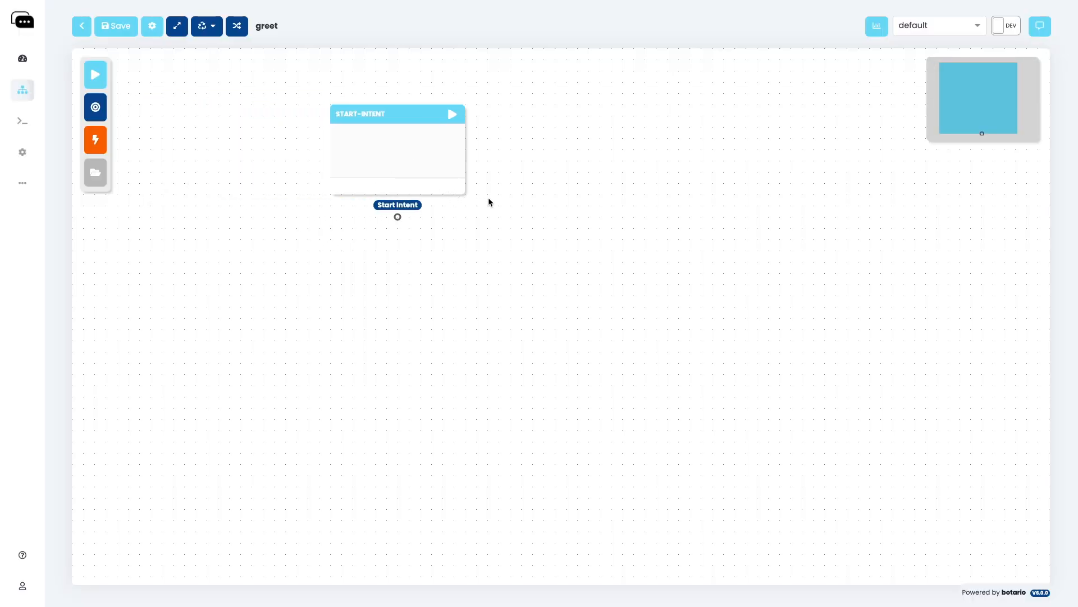
double_click(392, 150)
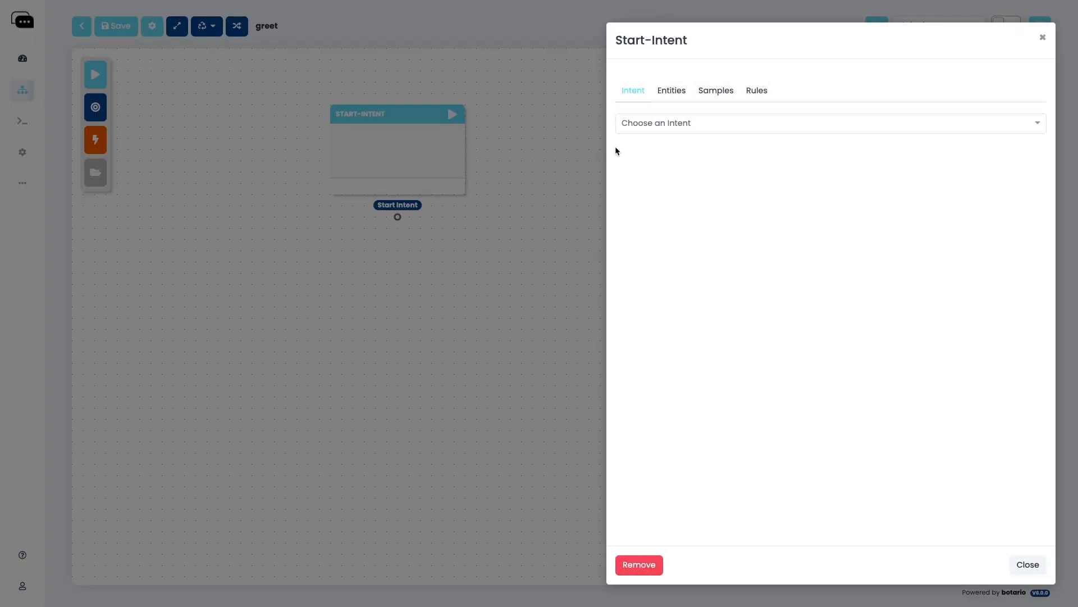
click(663, 123)
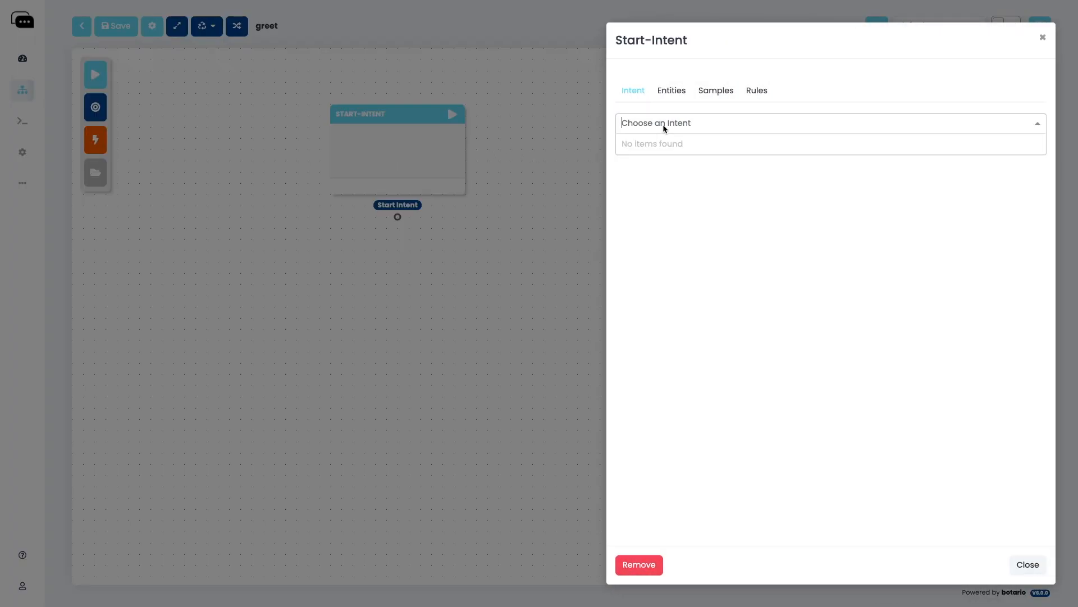
text(greet)
click(658, 144)
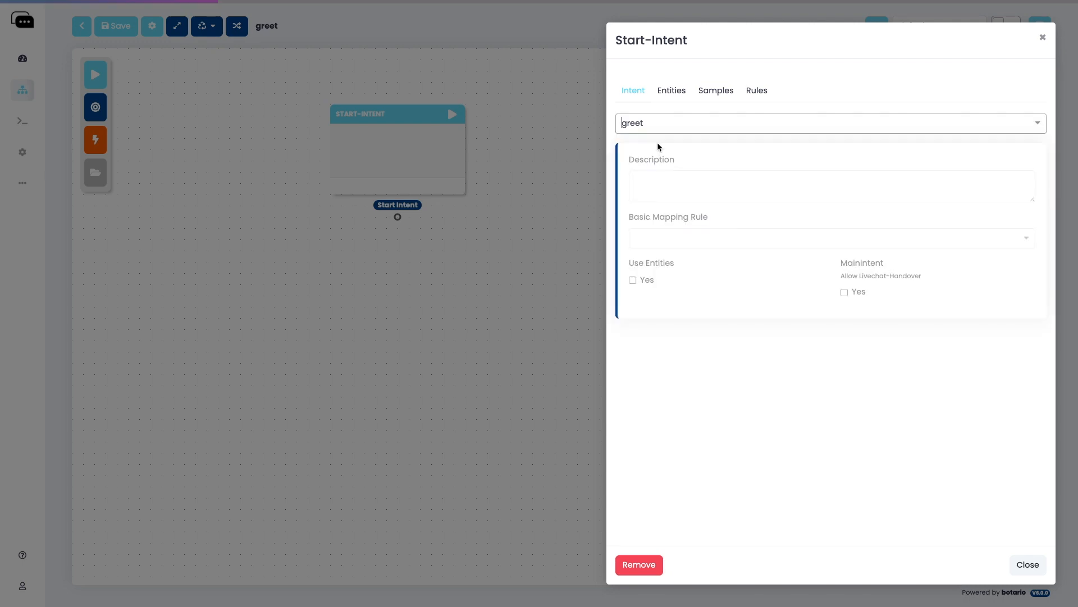
click(675, 175)
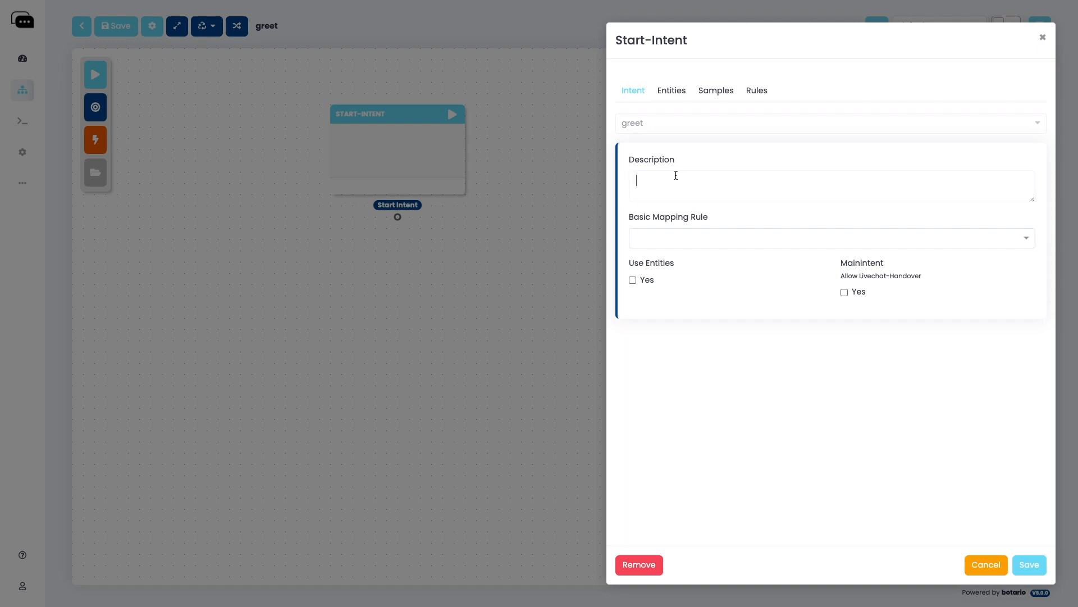
text(Hello)
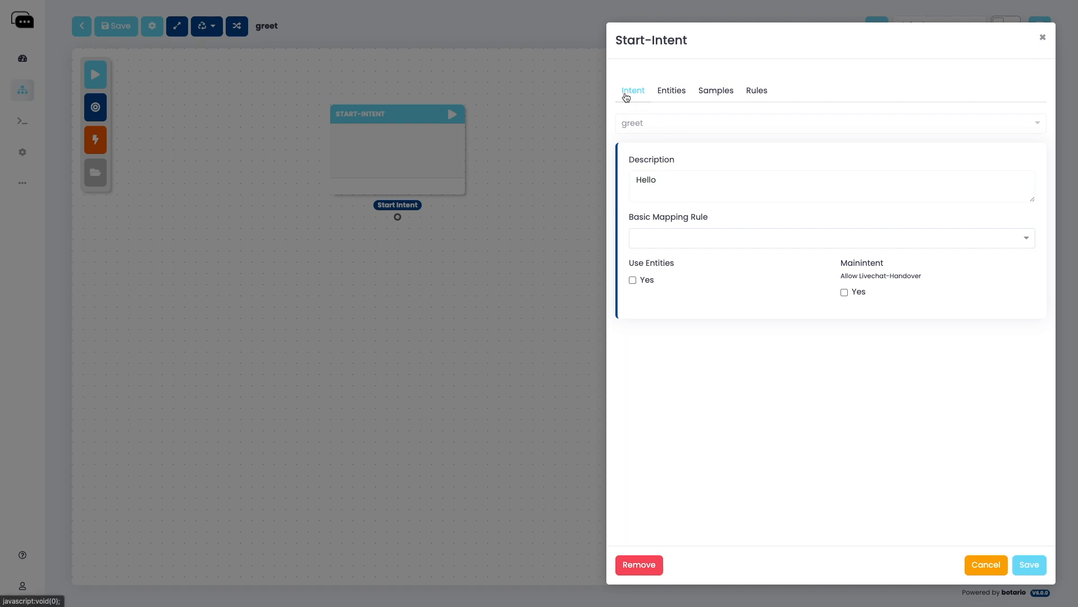
Apply the greet intent's changes and add the samples "hi", "hi there", "hello" and "hey"
click(712, 94)
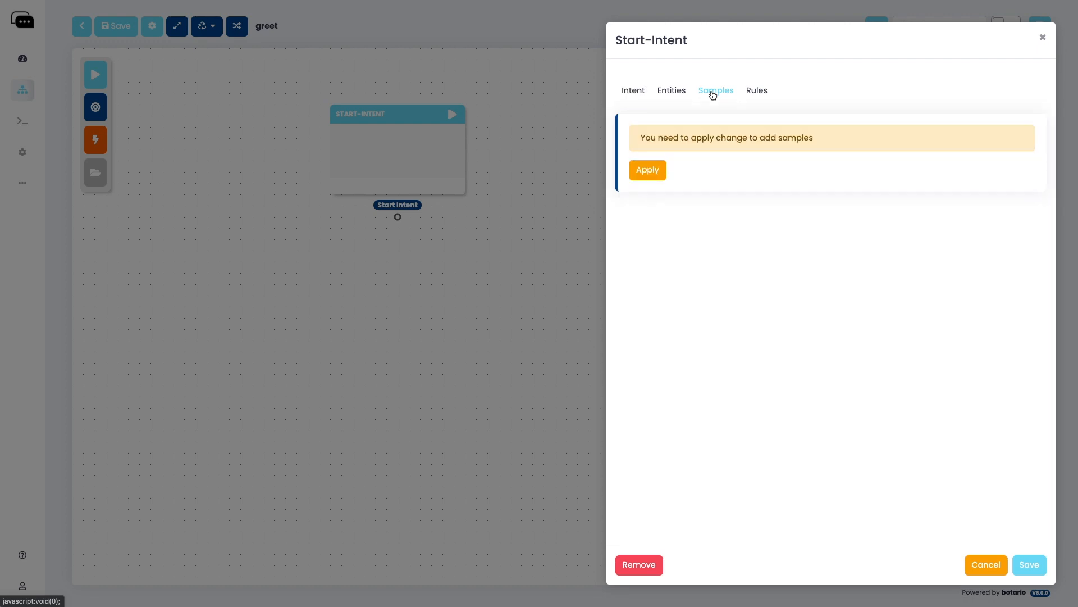
click(646, 174)
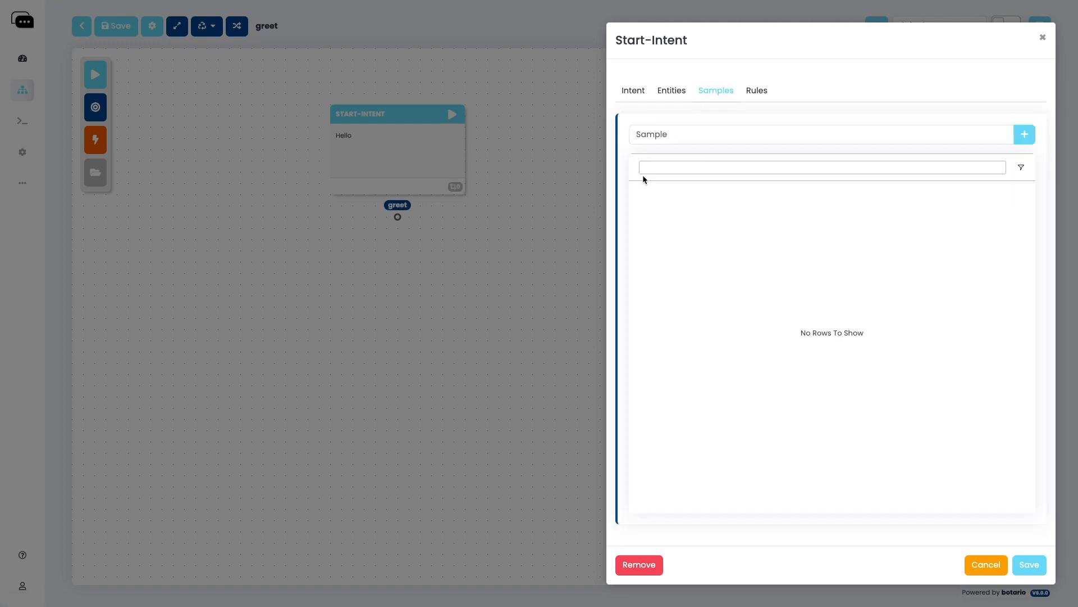
click(655, 134)
text(hi)
key(Return)
text(hi there)
key(Return)
text(hello)
key(Return)
text(hey)
key(Return)
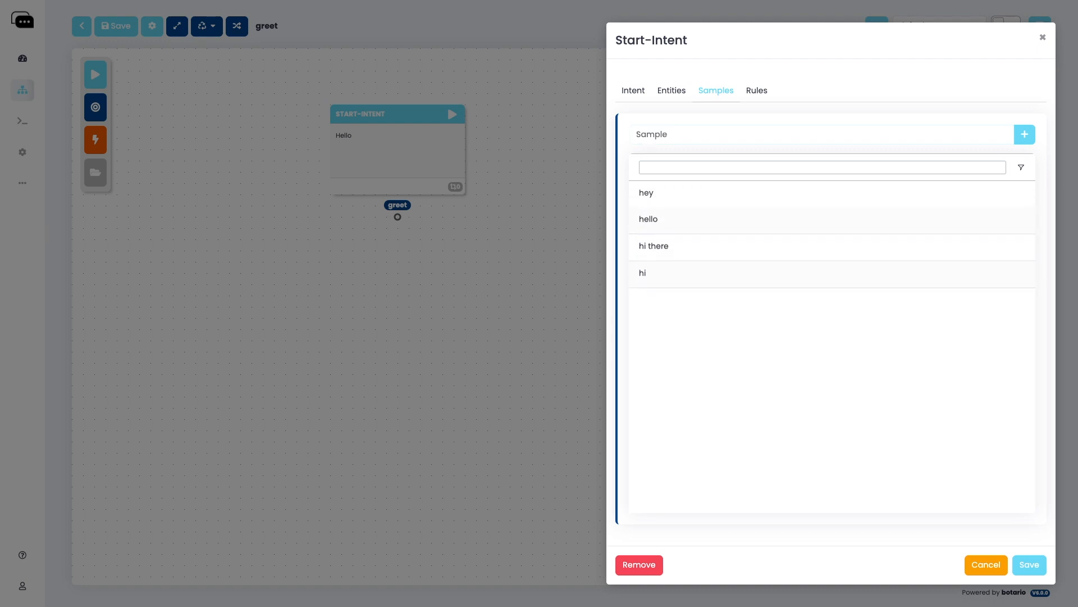
Add the samples "hi, how are you doing?" and "howdy" to the greet intent and save the Start-Intent node
text(hi, how)
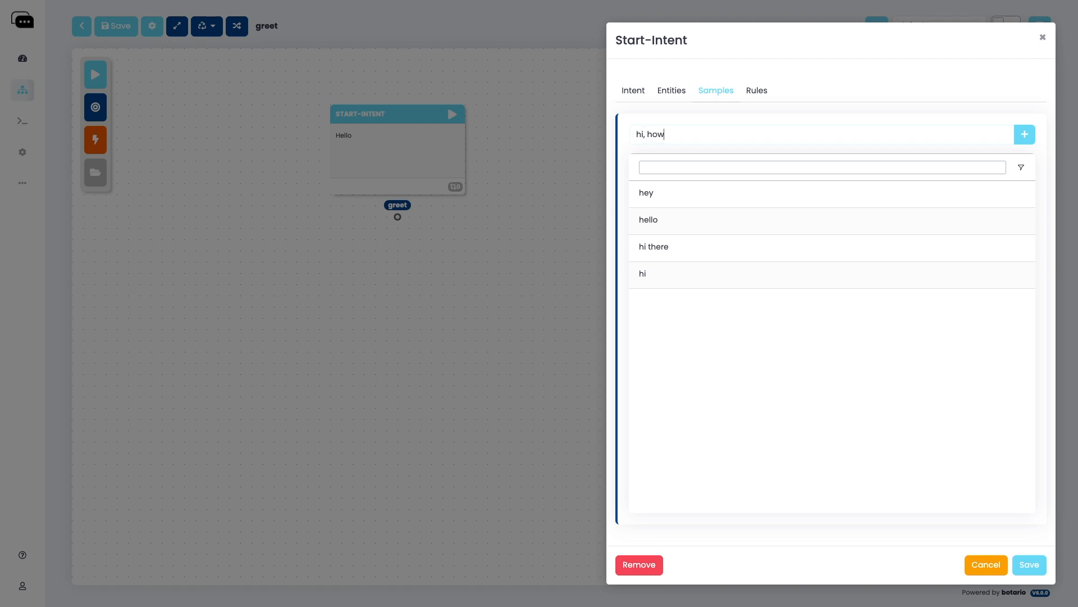
text( are you doing?)
key(Return)
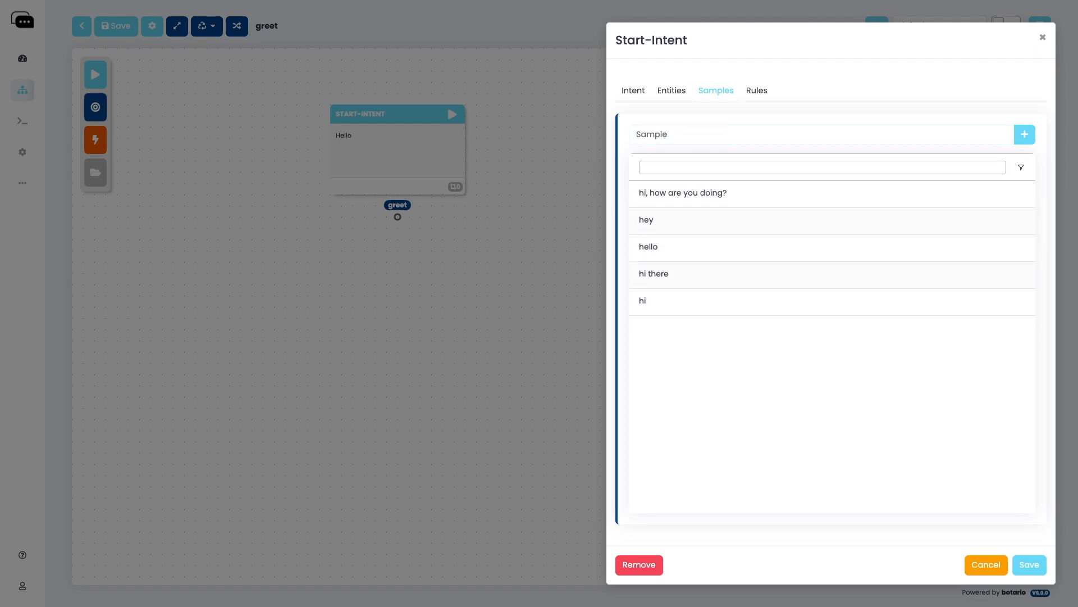
text(howdy)
key(Return)
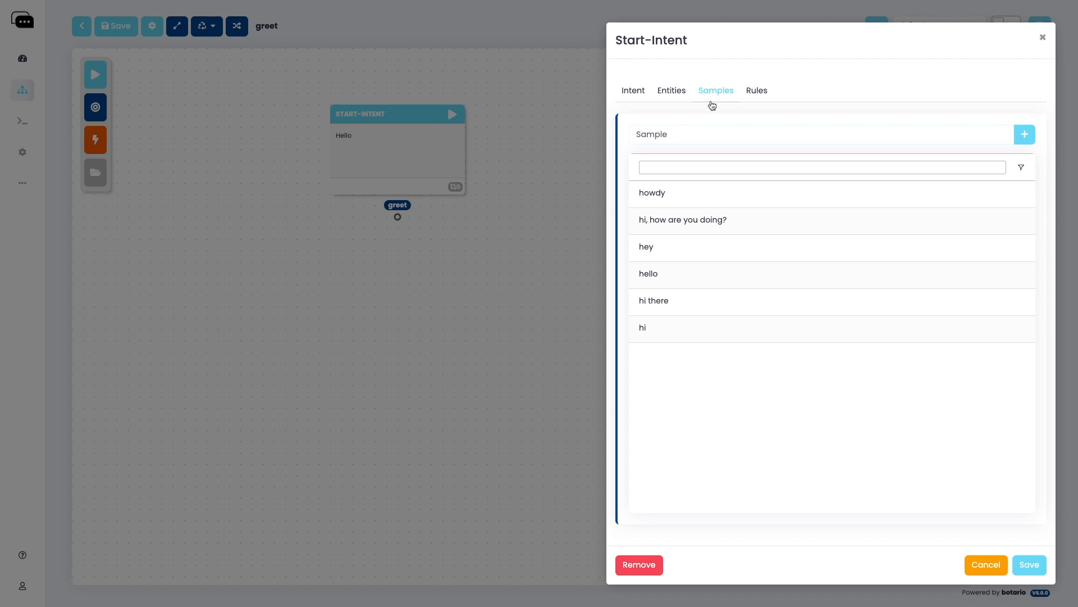
click(625, 91)
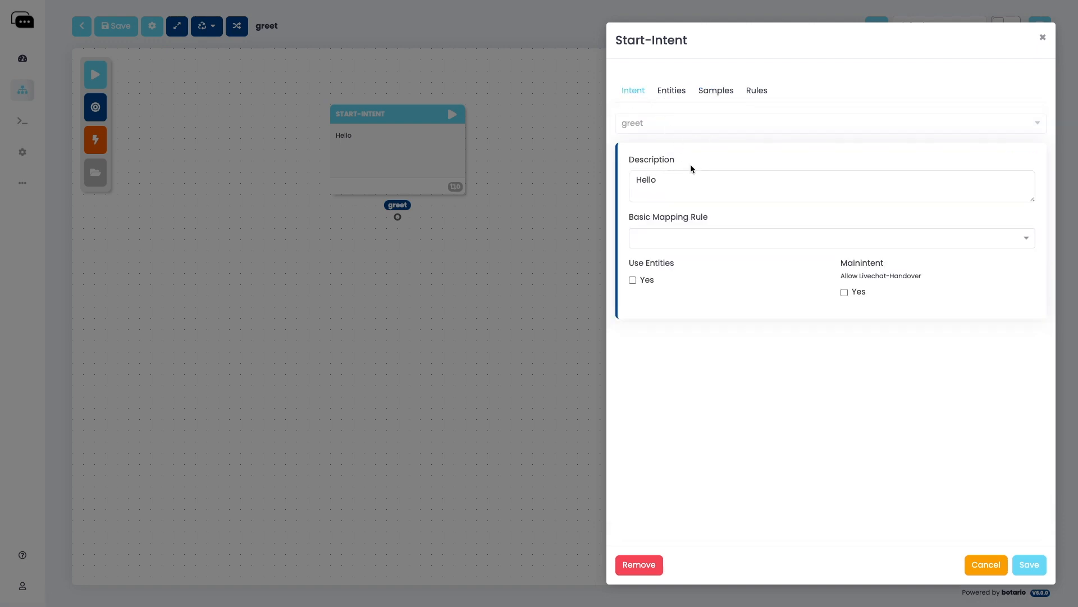
click(1031, 565)
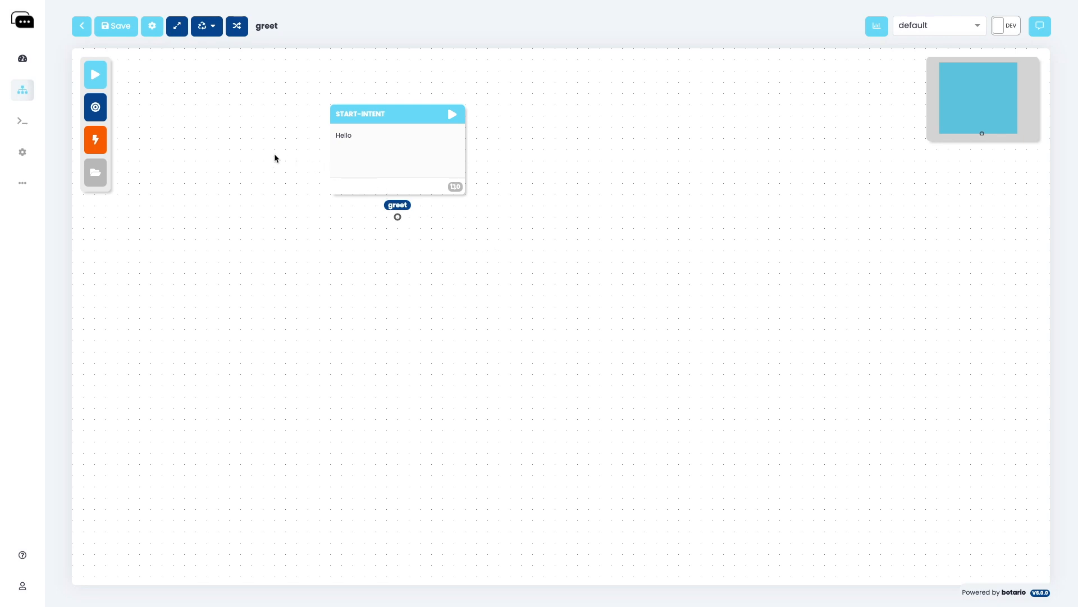
Add an Action node below the Start-Intent node, connect greet to it and align the two nodes vertically
drag(101, 147, 402, 304)
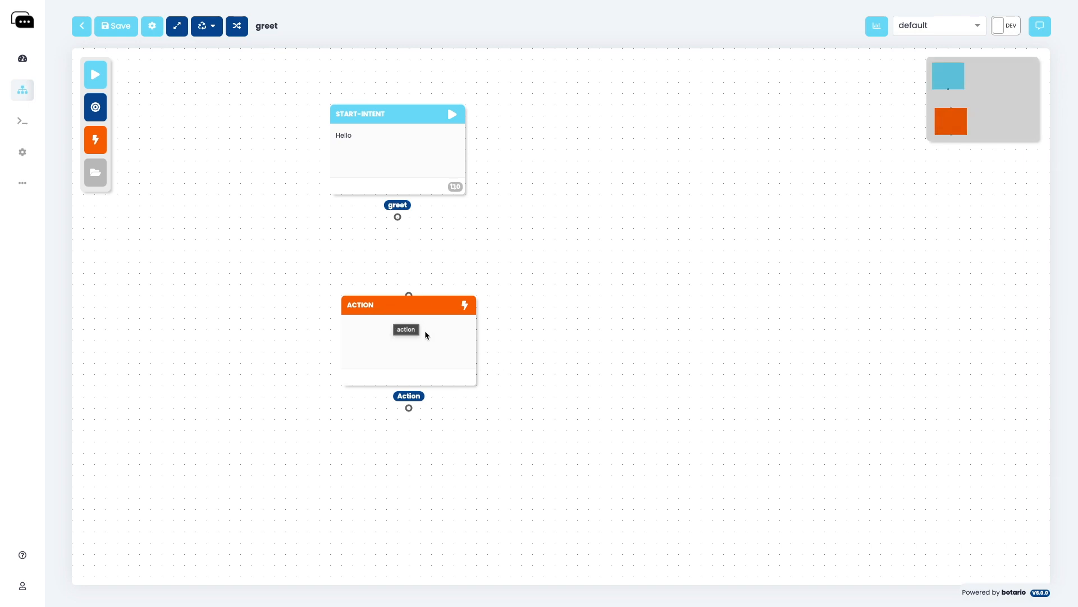
drag(397, 218, 409, 295)
drag(443, 317, 431, 322)
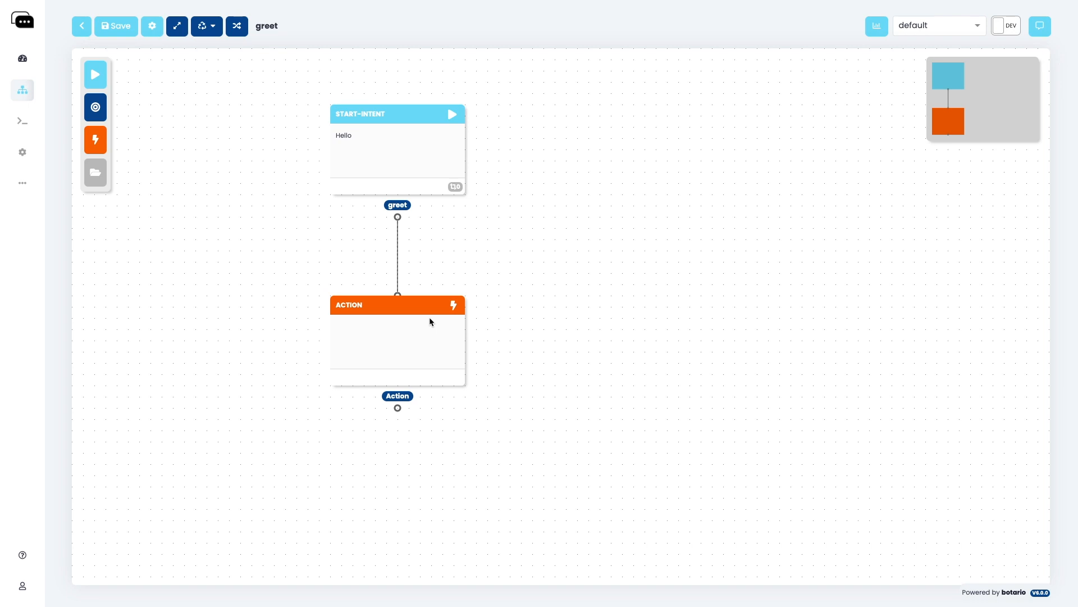
Give the Action node a new action named utter_greet and set its type to Template
click(429, 320)
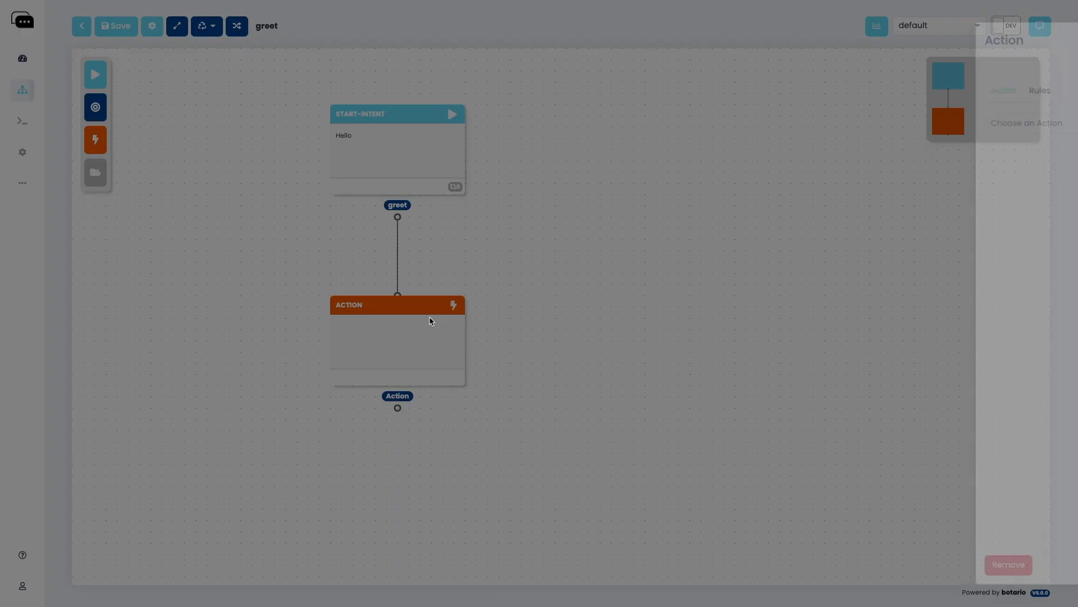
click(696, 123)
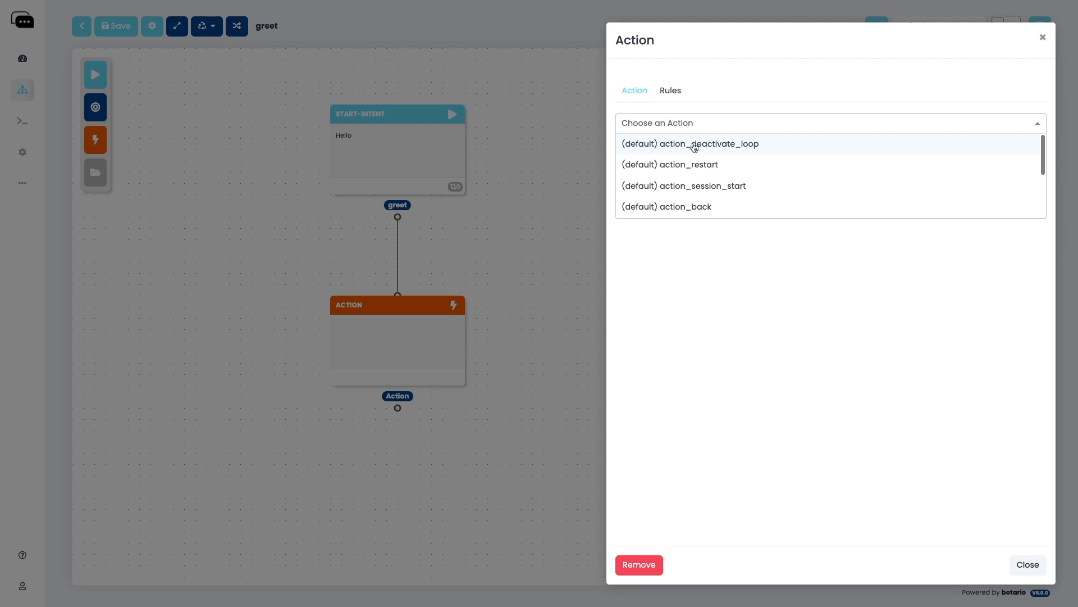
text(utter_greet)
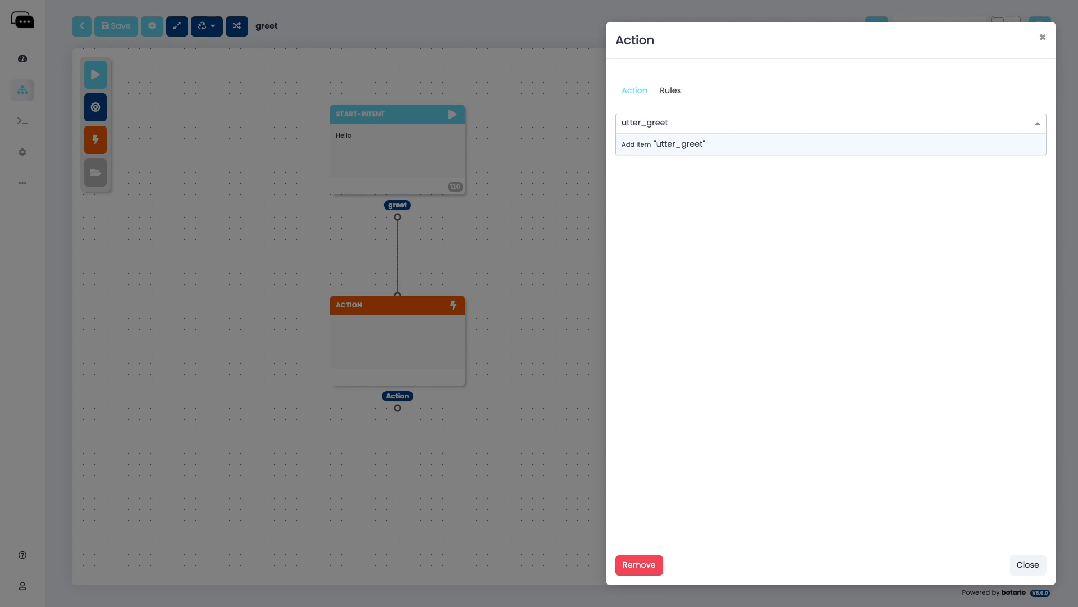
click(682, 143)
click(675, 180)
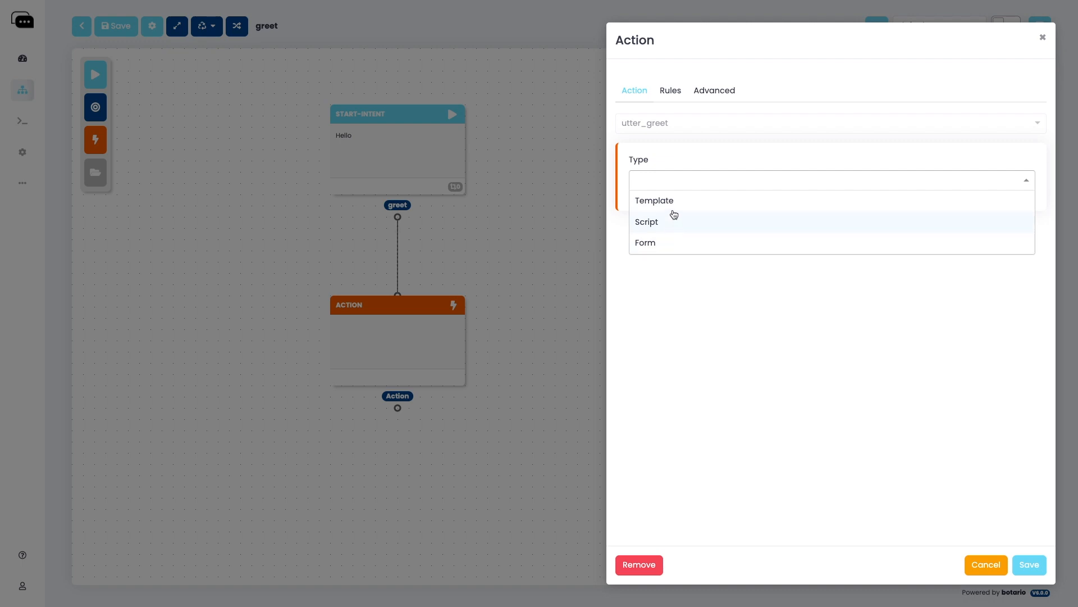
click(675, 206)
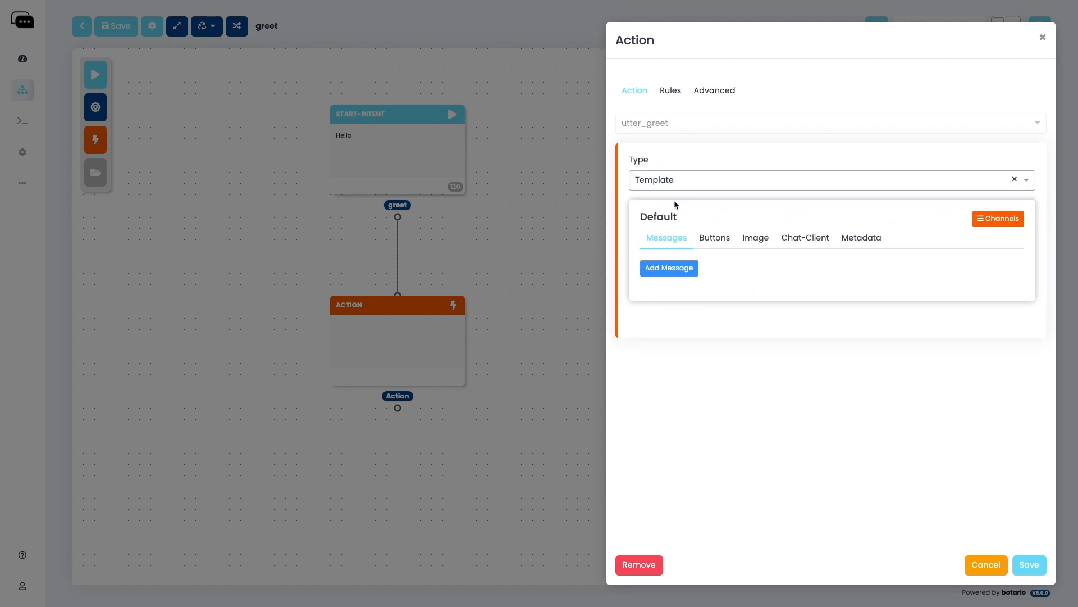
Add the message "Hello, I am botario, your digital helper. How are you feeling today?" to the utter_greet template
click(664, 269)
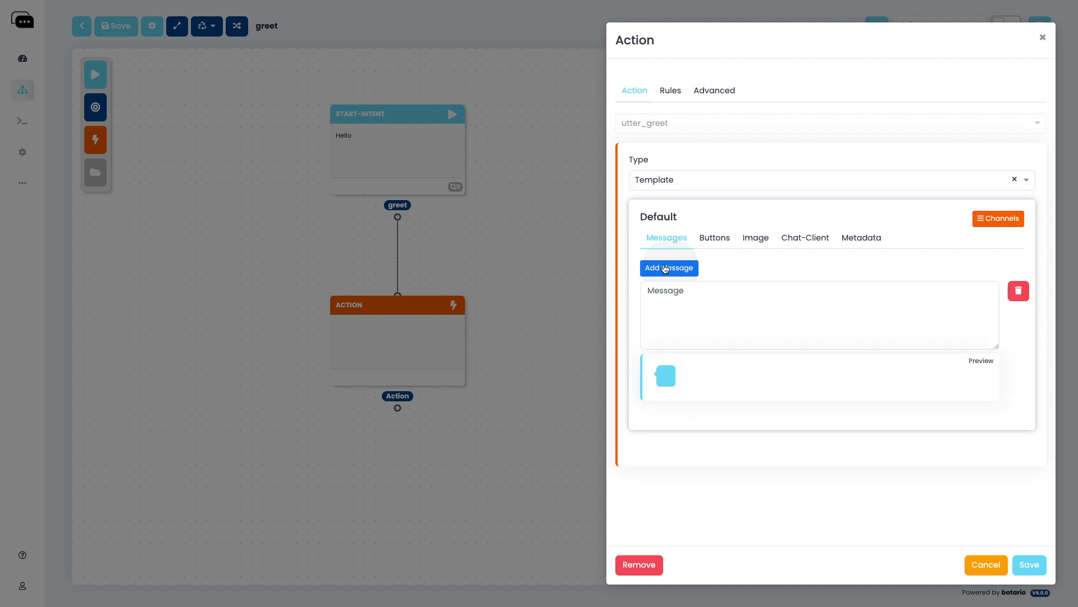
click(682, 292)
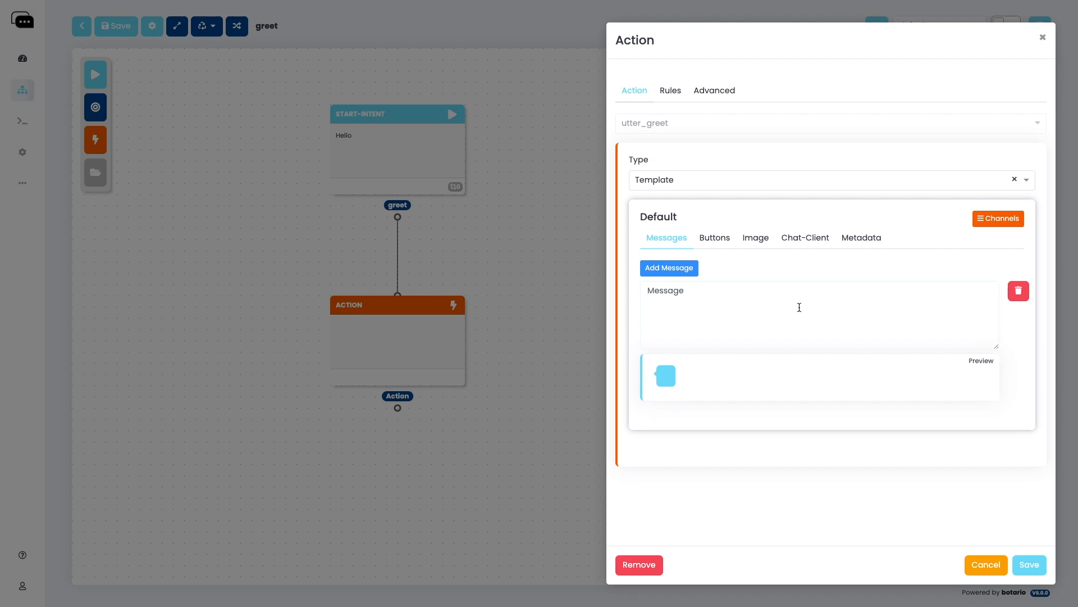
text(Hello, )
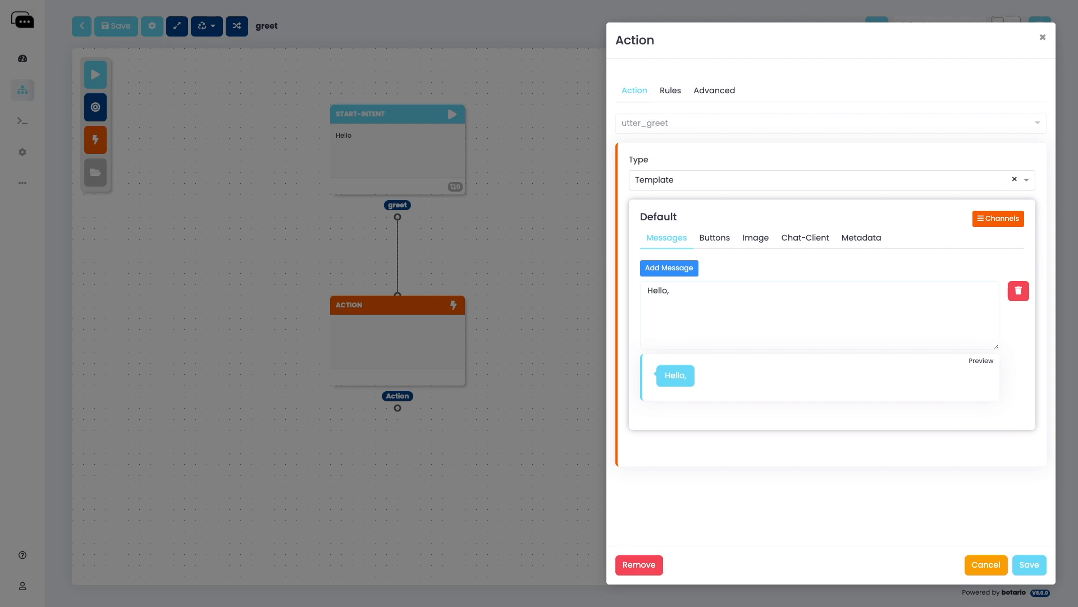
text(I am botario, your digital helper)
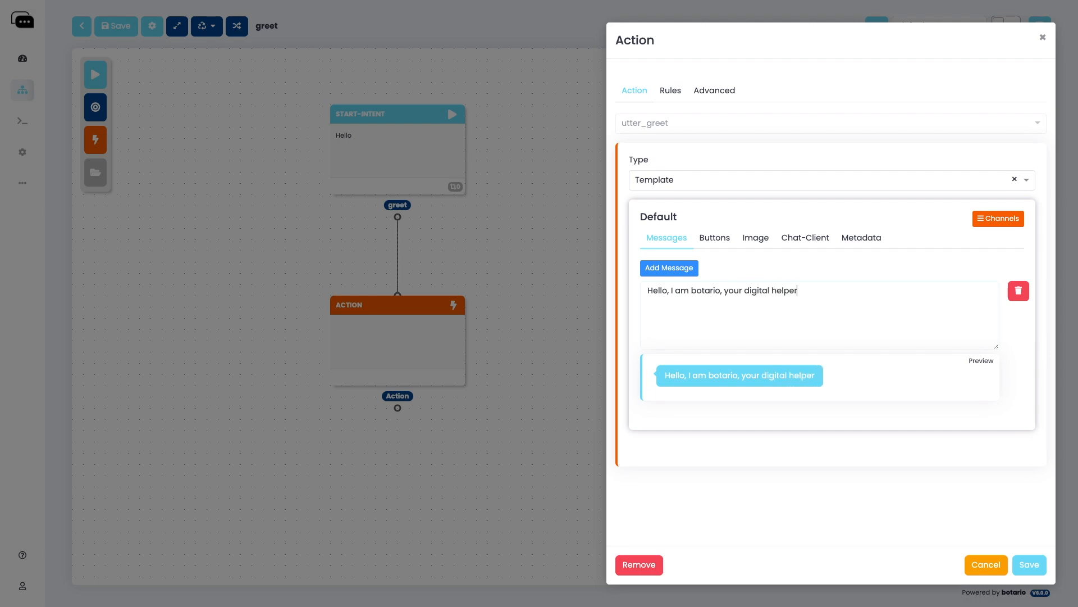
text(. How are you fee)
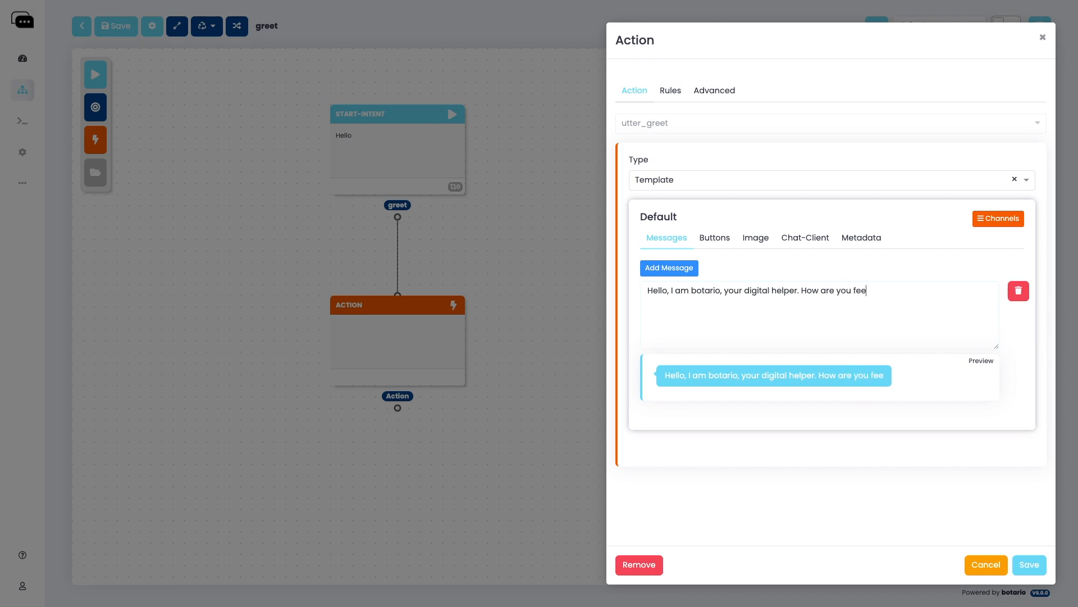
text(ling today?)
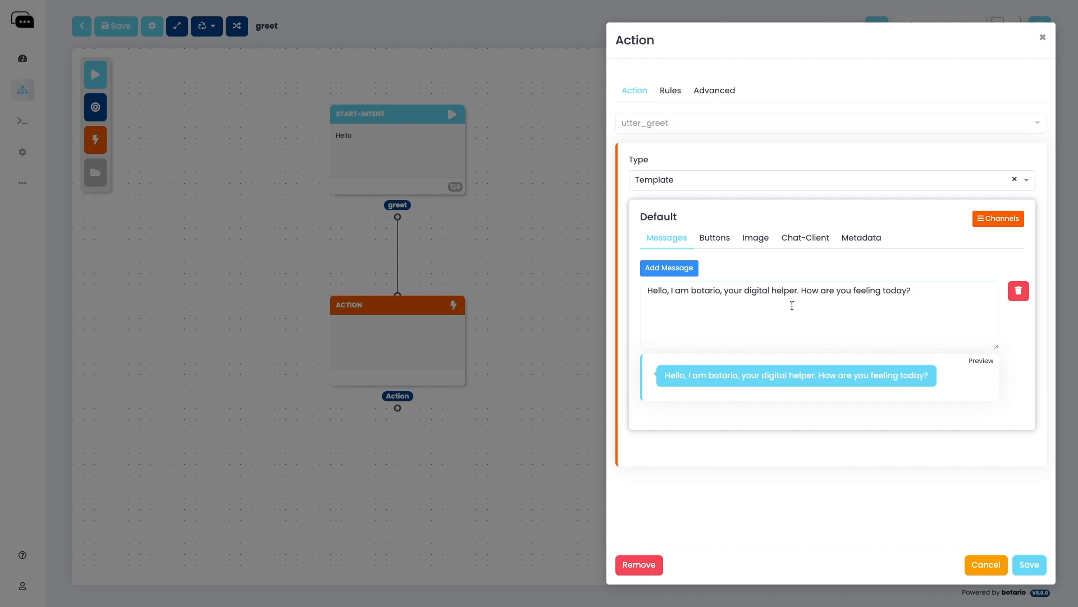
Look at the button and image options of the utter_greet template and save the Action node
click(720, 245)
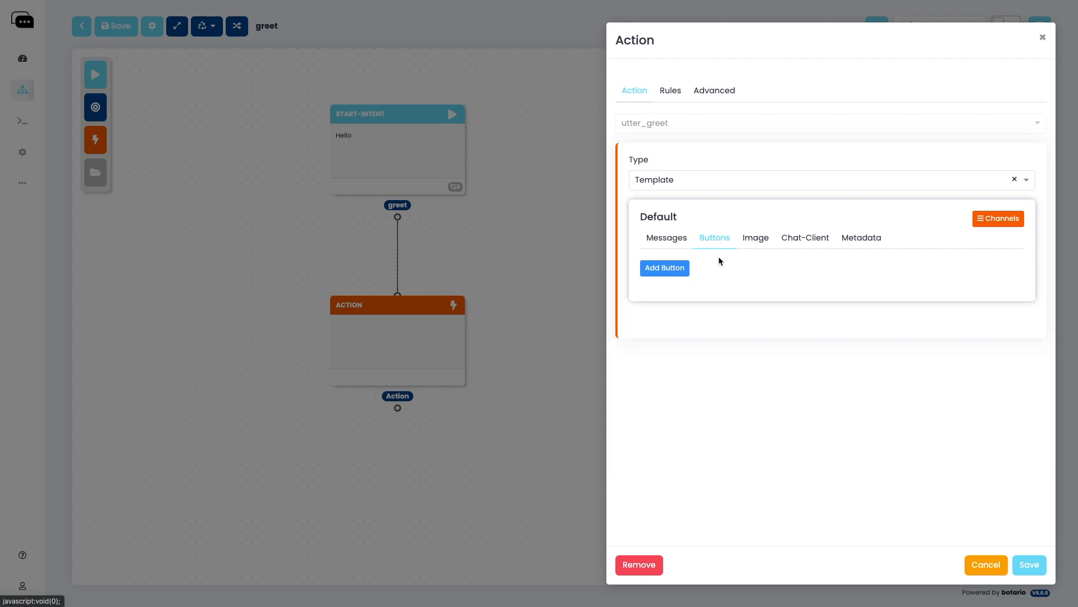
click(758, 243)
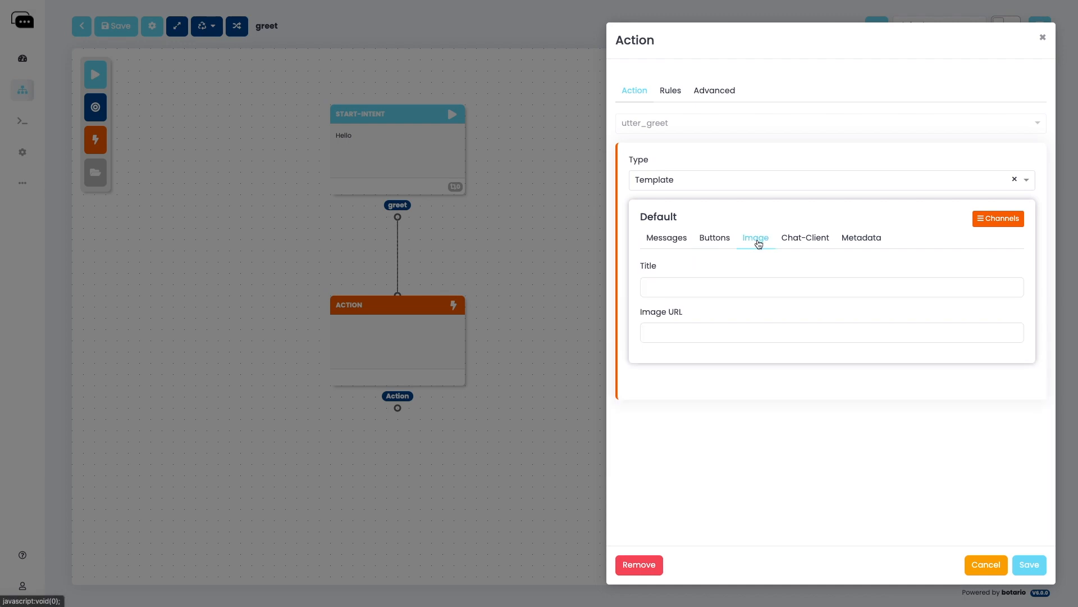
click(679, 248)
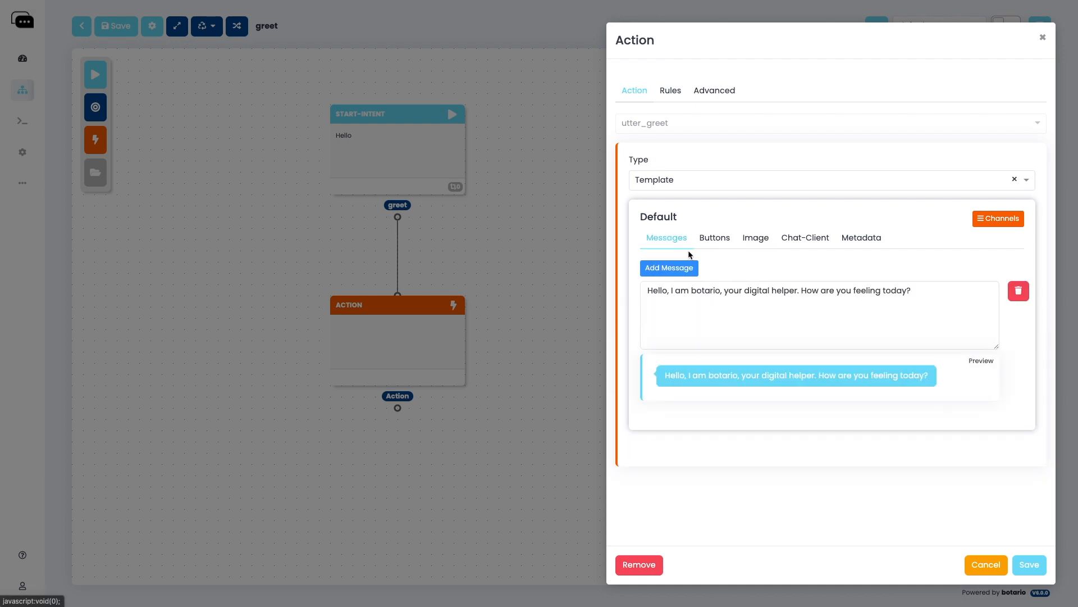
click(1031, 567)
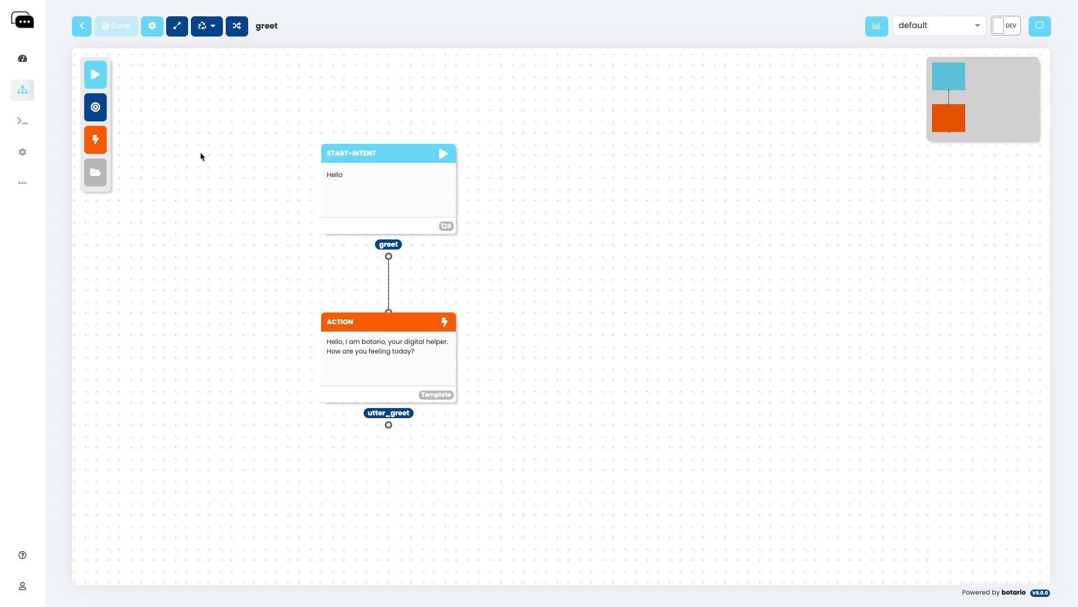
Return to the story list and create a new story named thanks
click(82, 31)
click(120, 37)
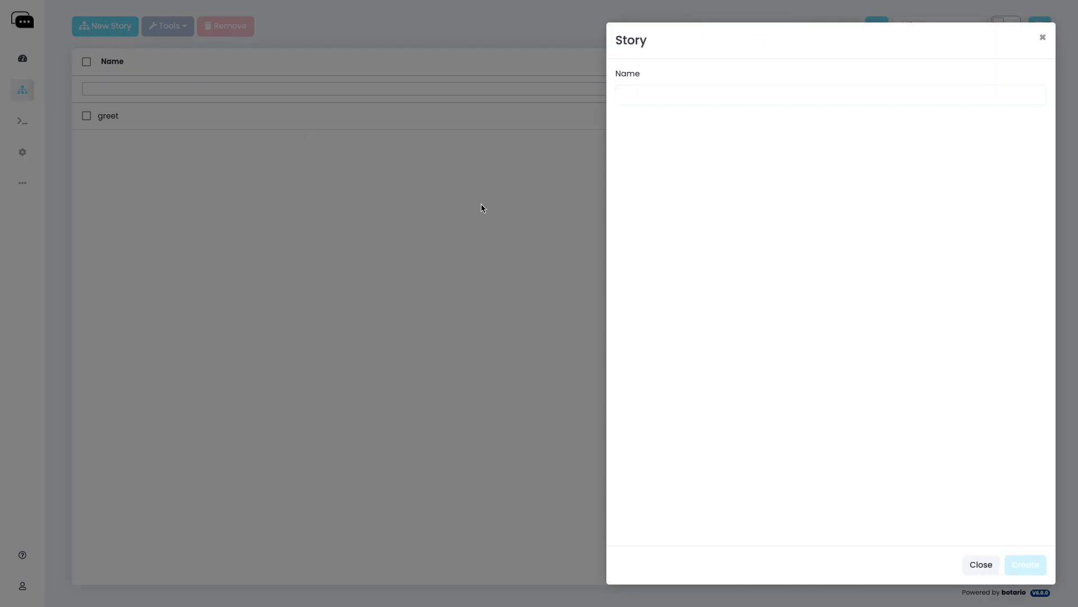
text(thanks)
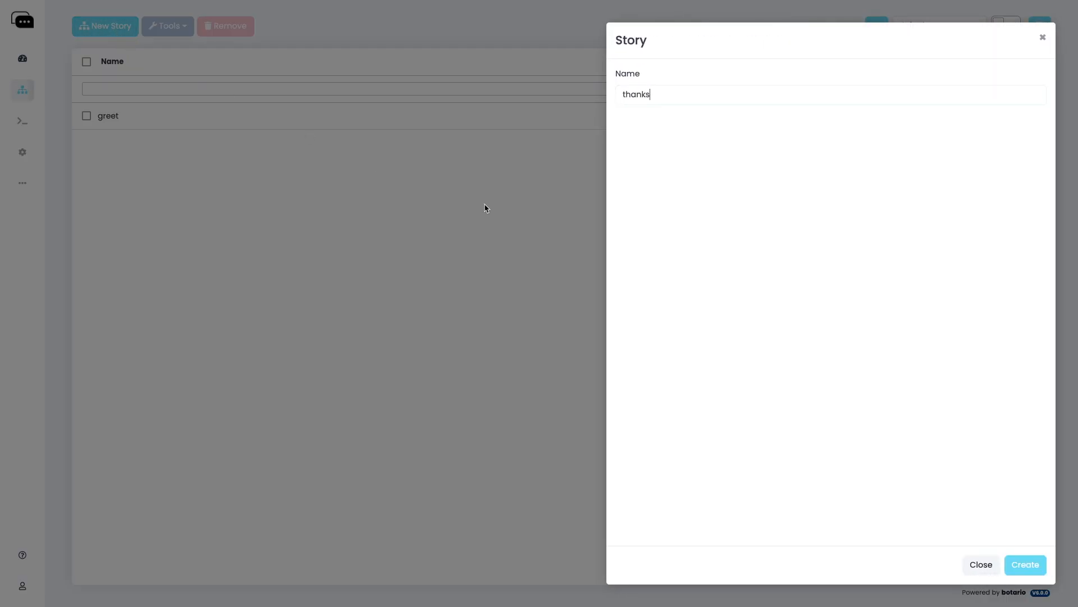
click(1026, 566)
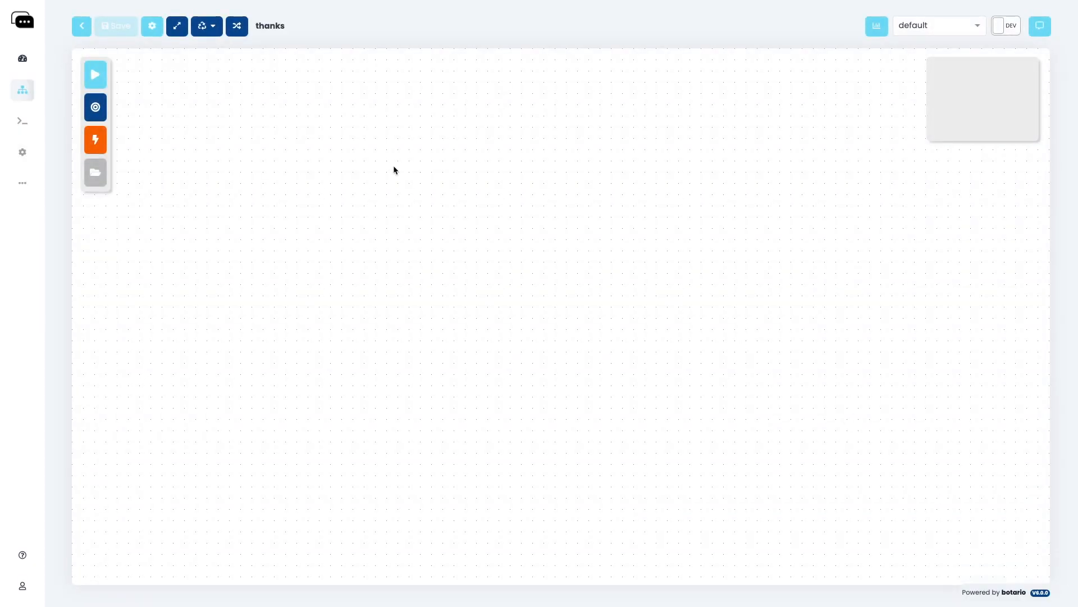
Add a Start-Intent node with an Action node below it in the thanks story and connect the two
drag(111, 91, 203, 119)
drag(104, 147, 250, 292)
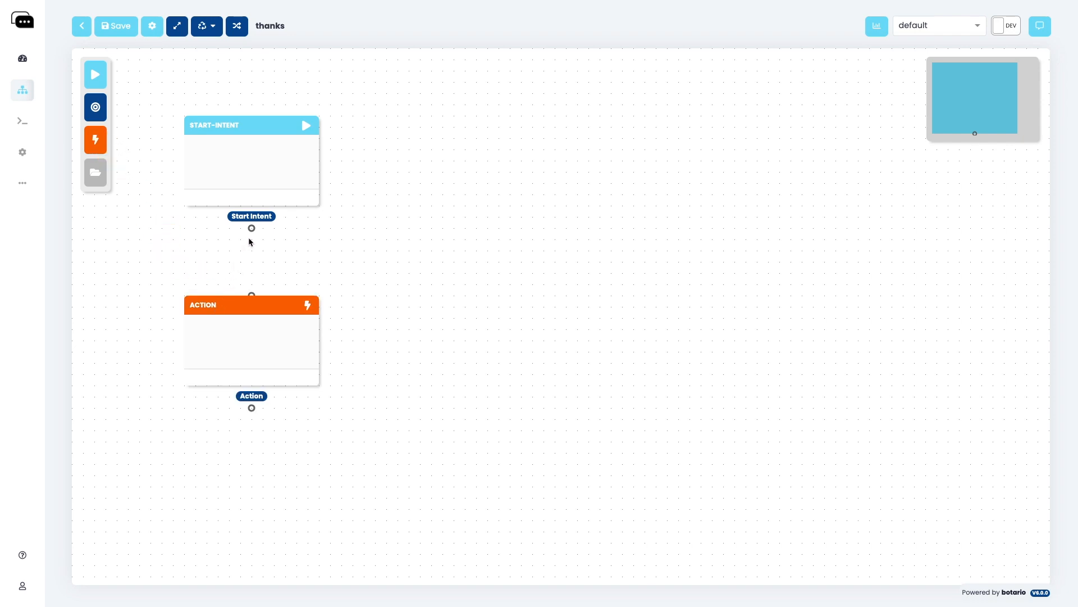
drag(252, 228, 243, 323)
Give the Start-Intent node a new intent named thanks with the description "Thank you"
click(247, 173)
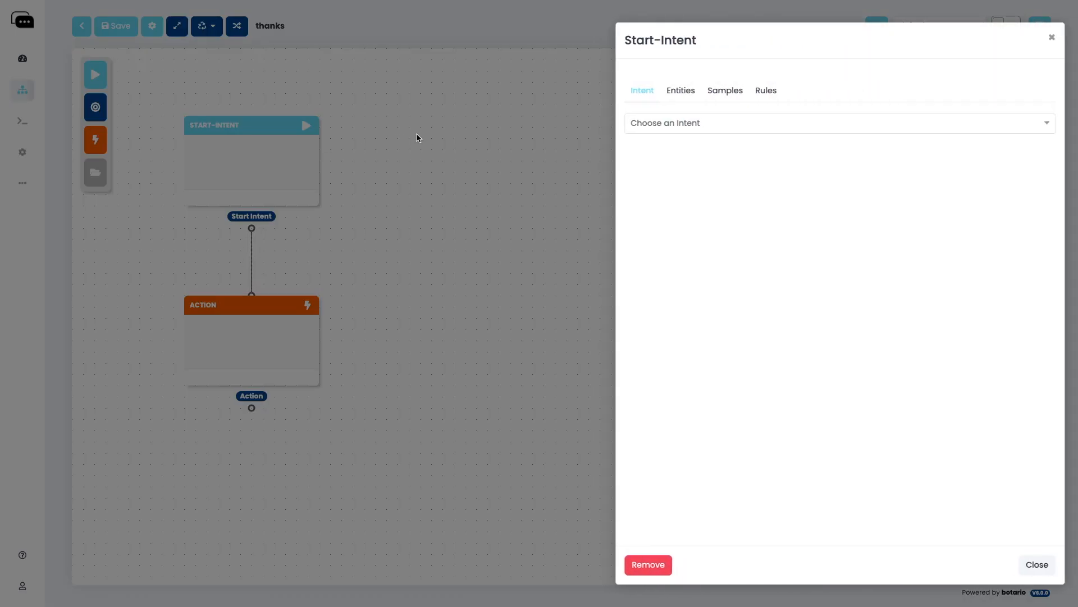
click(633, 124)
text(thanks)
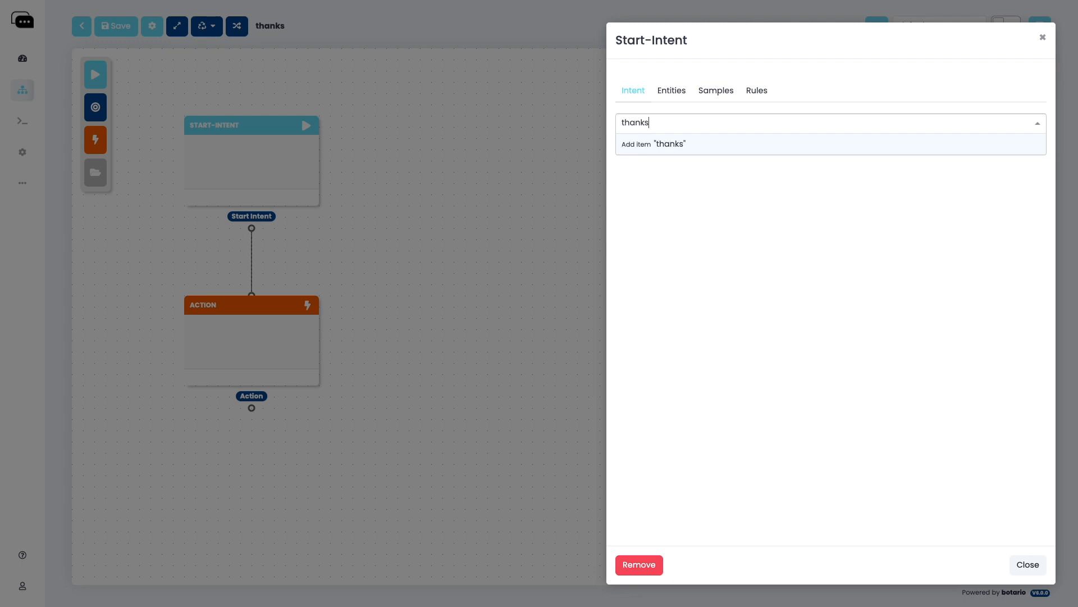
click(633, 143)
click(666, 182)
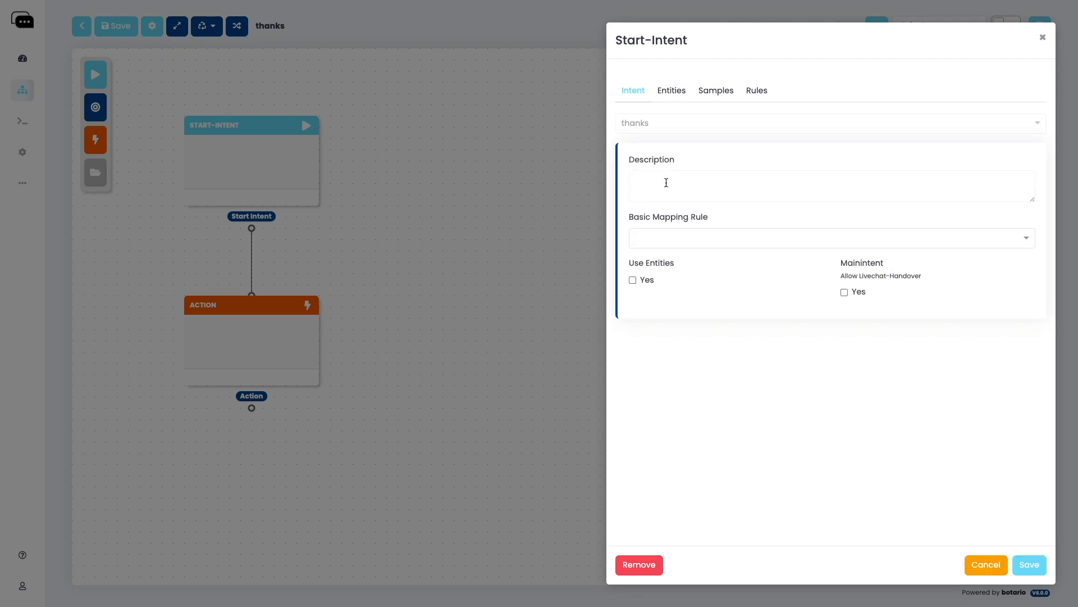
text(Thank you)
Add the samples "Thank you" and "Thanks" to the thanks intent
click(712, 94)
click(655, 176)
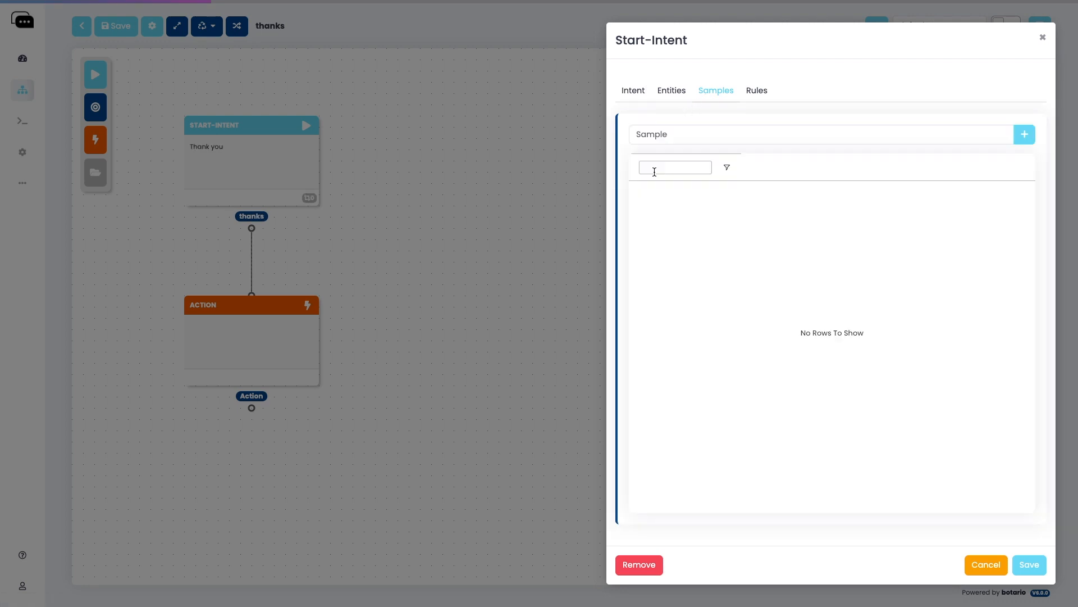
text(Thank you)
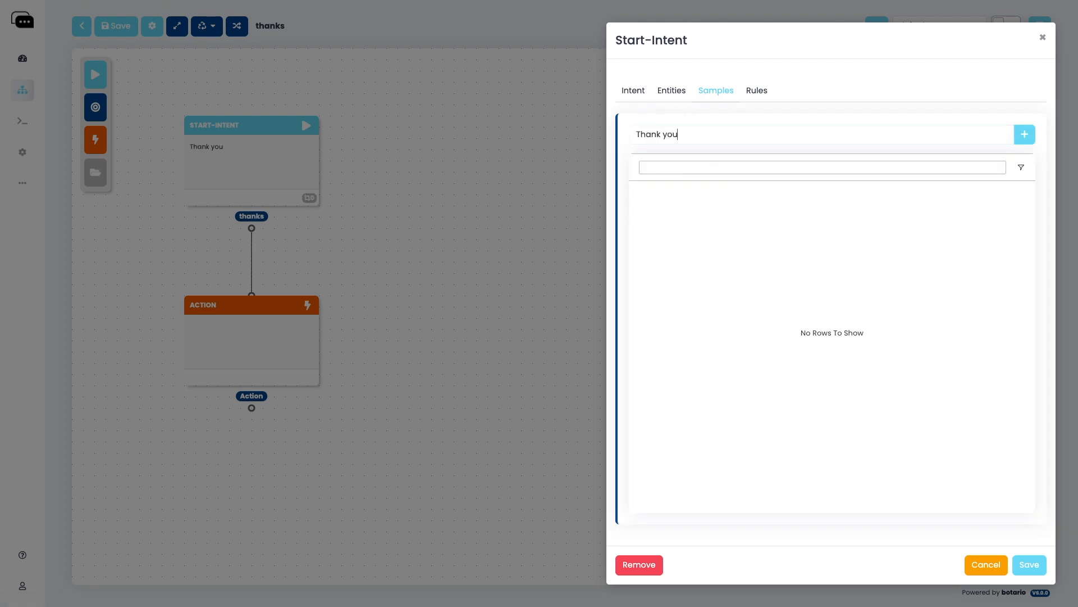
key(Return)
text(Thanks)
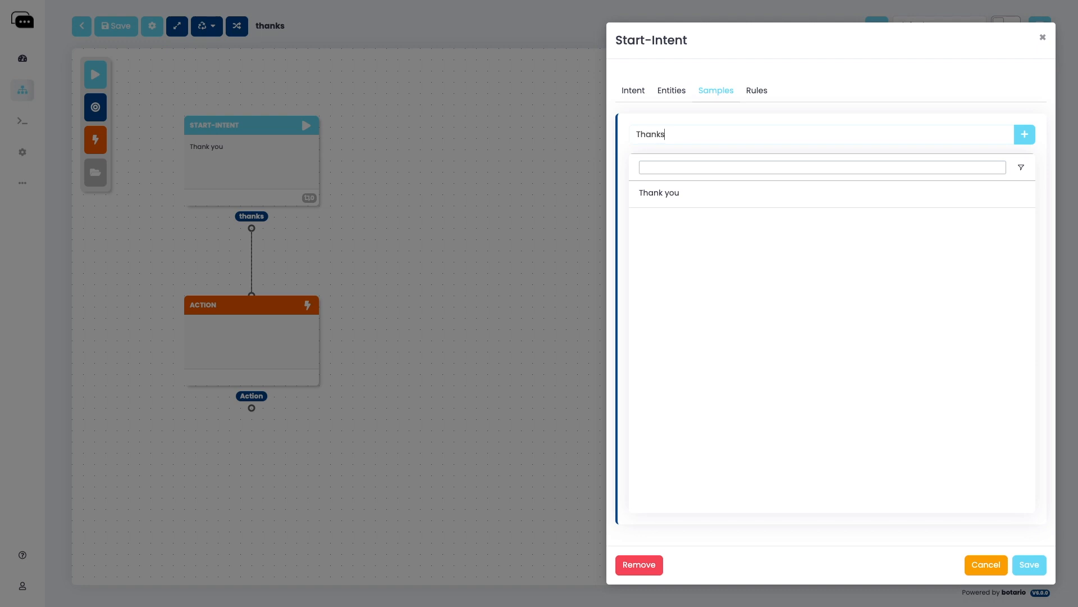
key(Return)
Add the samples "Cool, thanks" and "Thank you very much" to the thanks intent and save the Start-Intent node
text(Cool thank)
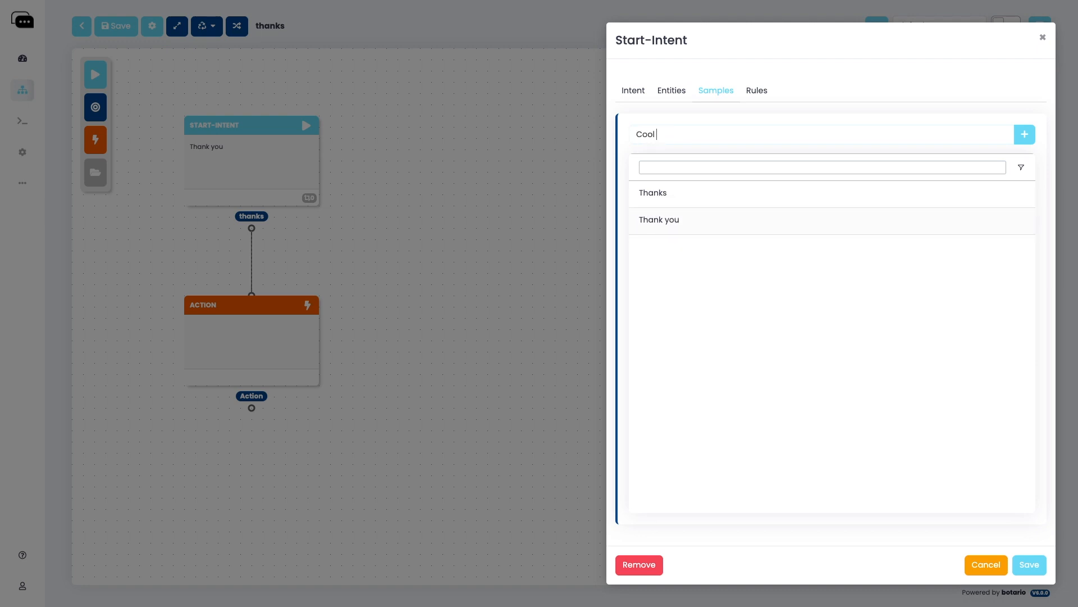
key(BackSpace)
key(BackSpace)
key(BackSpace)
key(BackSpace)
key(BackSpace)
key(BackSpace)
text(, thanks)
key(Return)
text(Thank you very much)
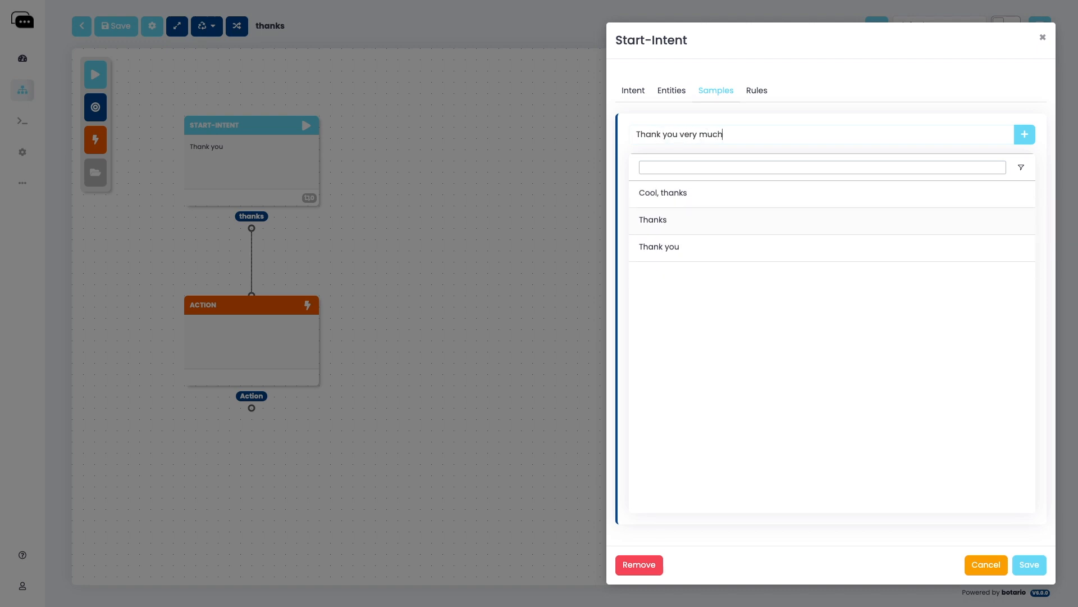
key(Return)
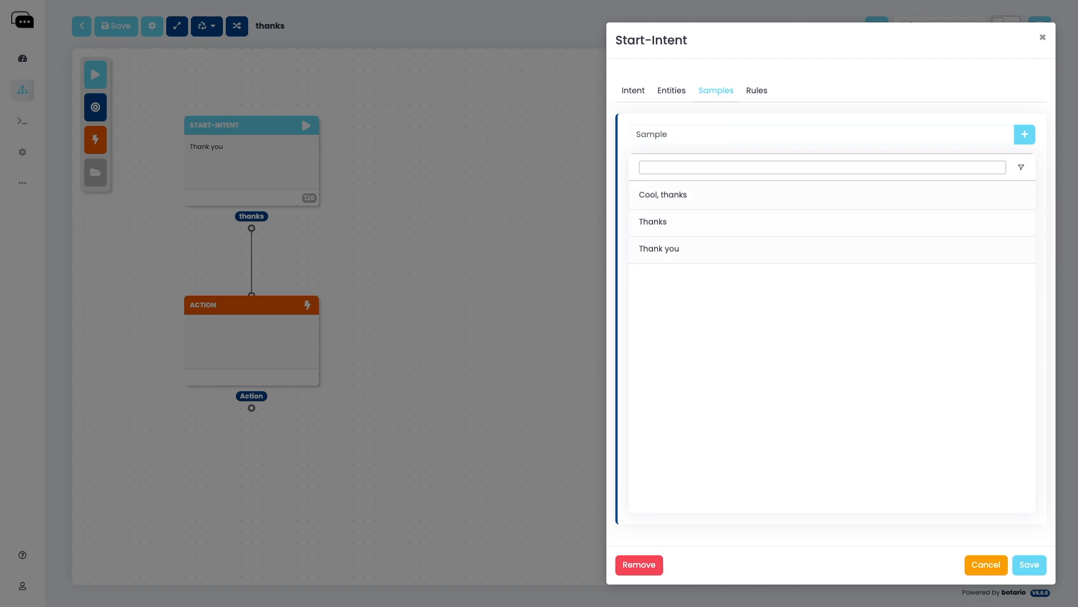
click(640, 93)
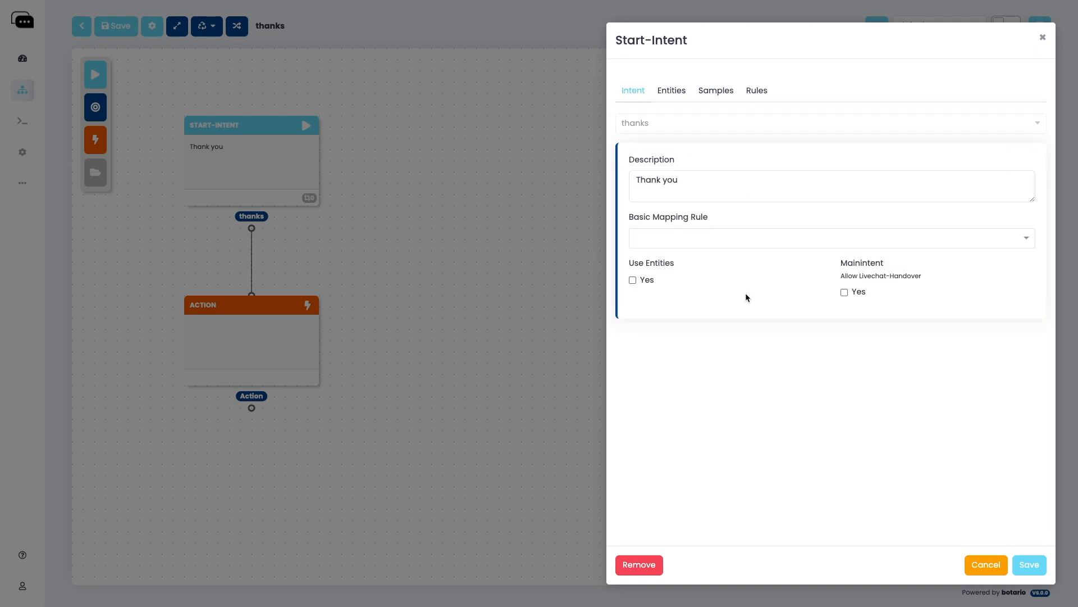
click(1021, 565)
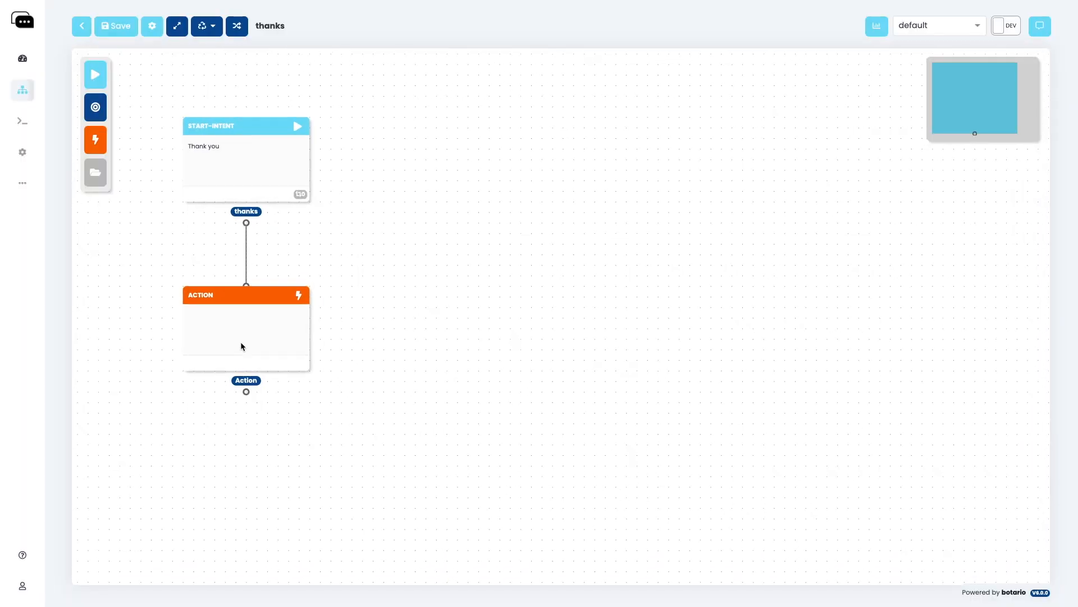
Give the thanks story's Action node a new action named utter_thanks and set its type to Template
click(240, 341)
click(762, 120)
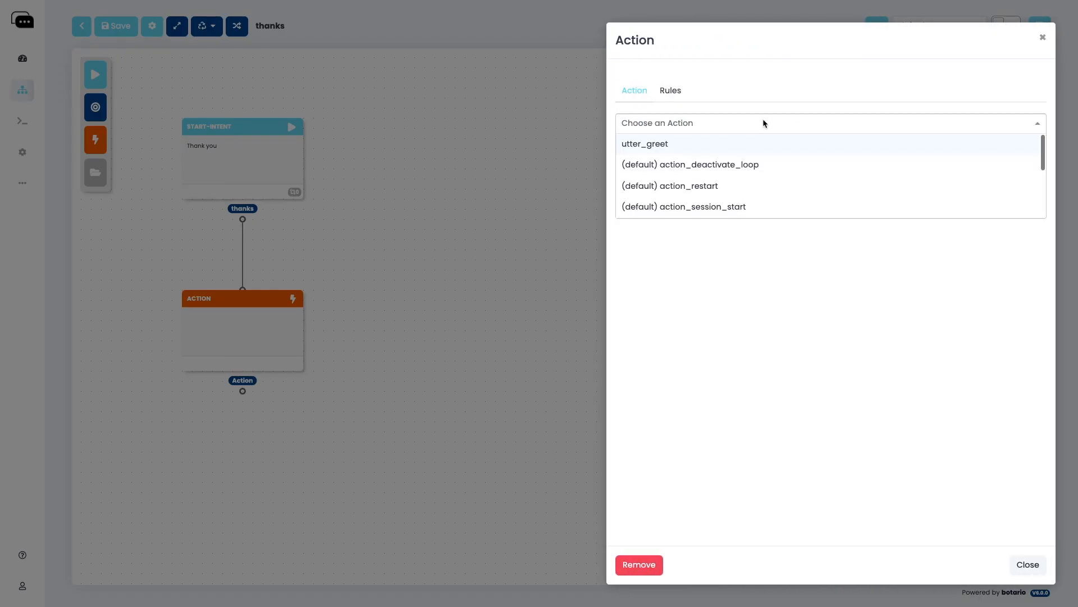
text(utter_thanks)
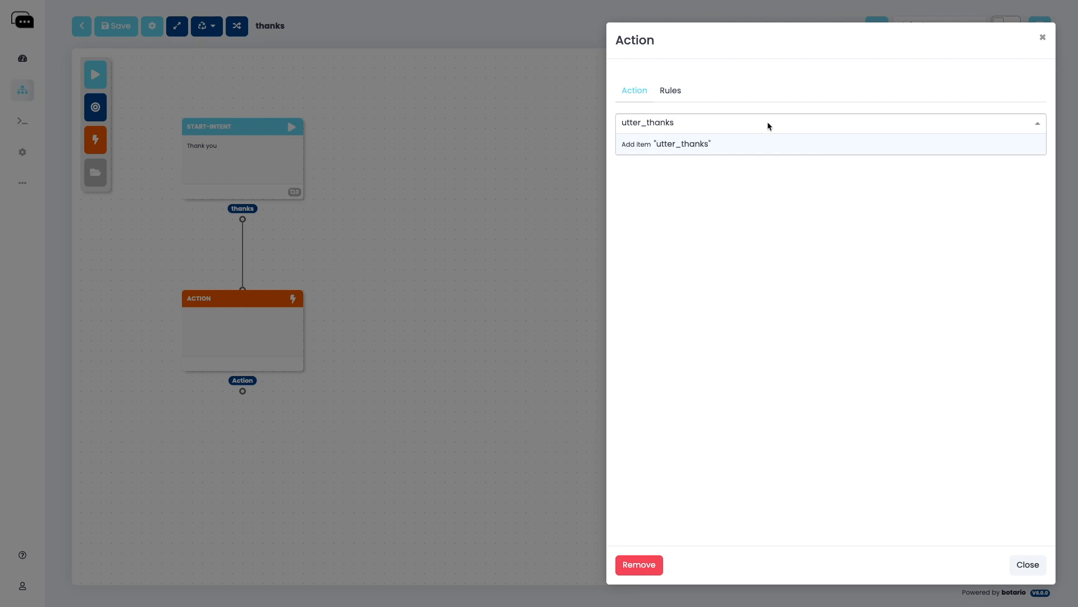
click(741, 145)
click(705, 183)
click(692, 200)
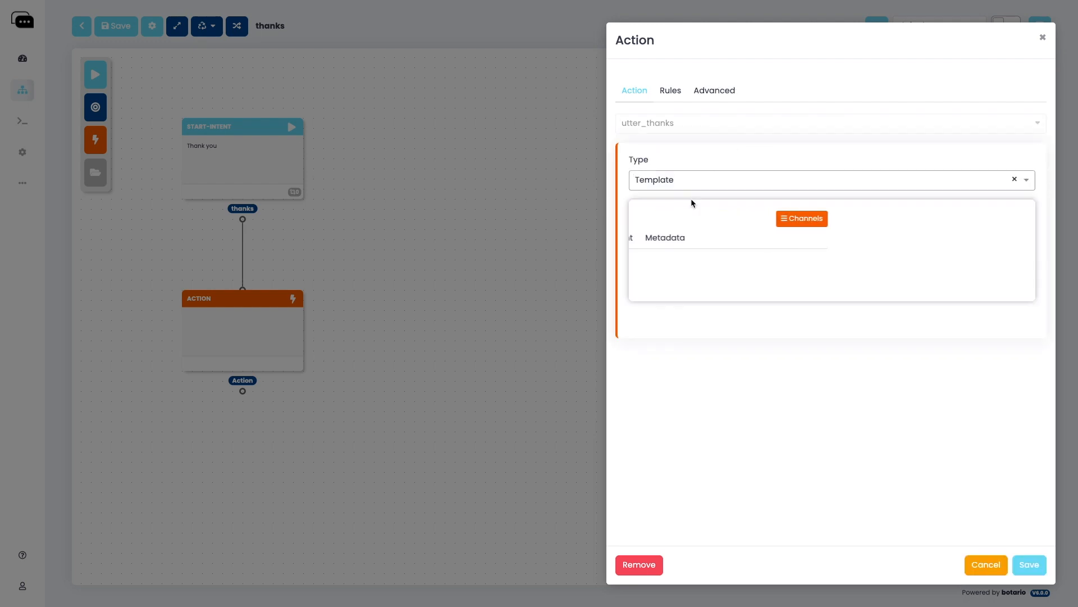
Add the messages "Glad that I could help!" and "You are welcome :)" to the utter_thanks action, and save the node and story
click(681, 266)
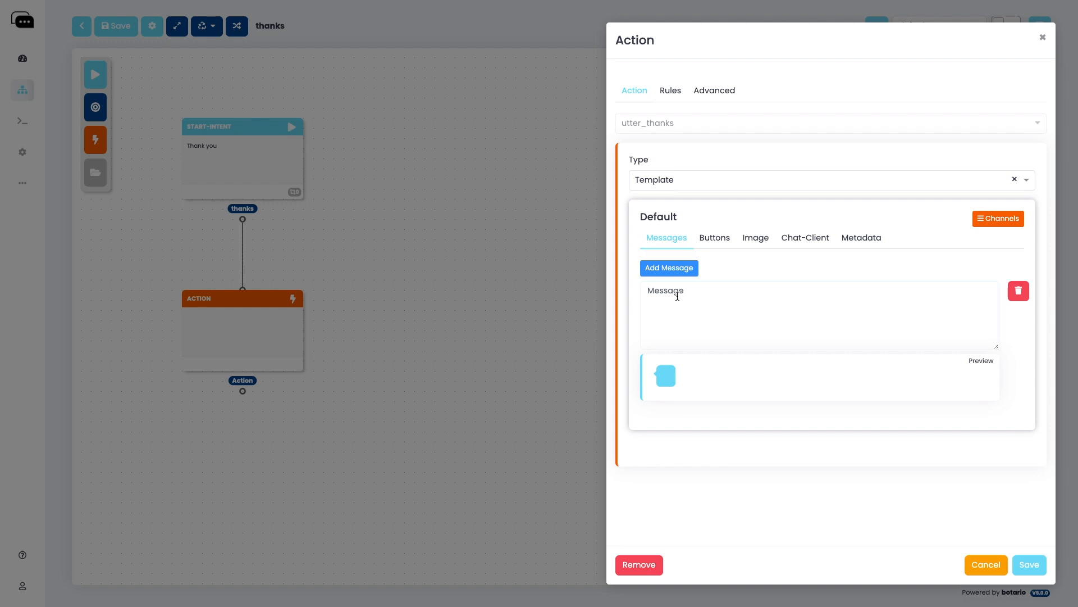
text(Glad that I could )
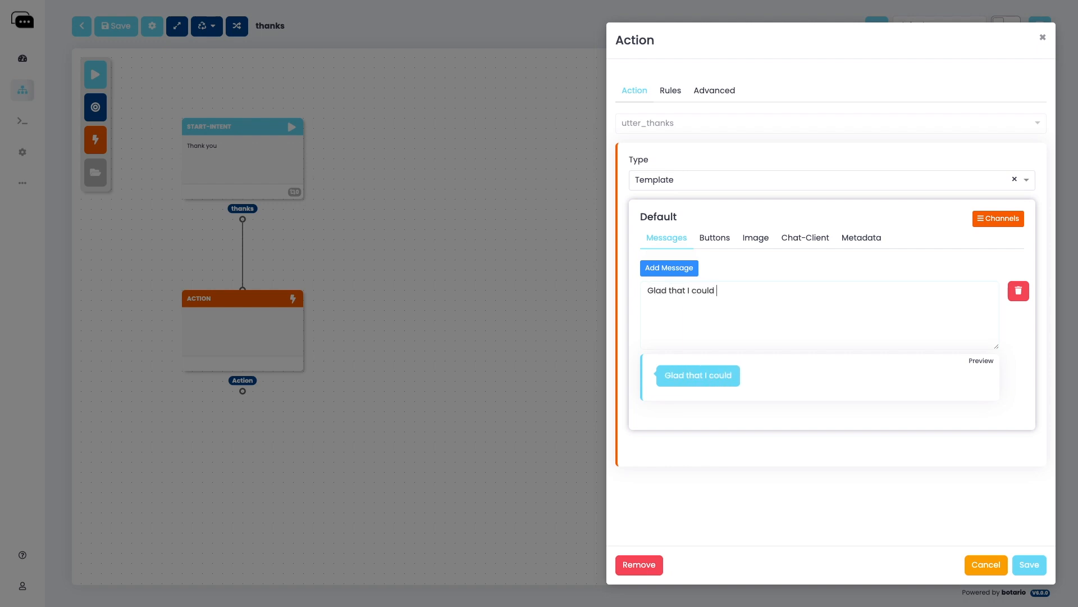
text(help!)
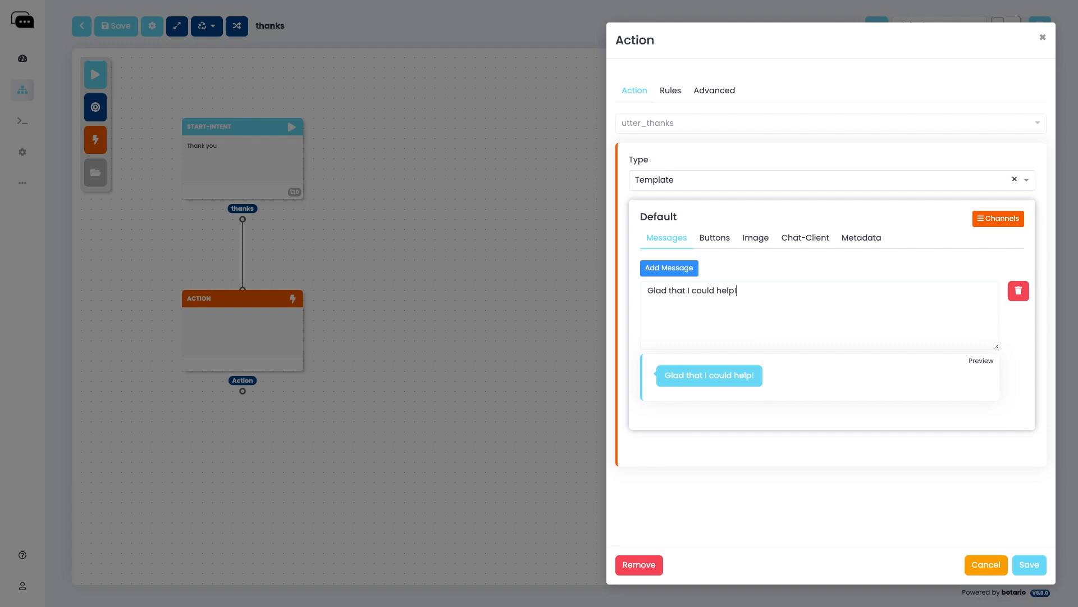
click(692, 268)
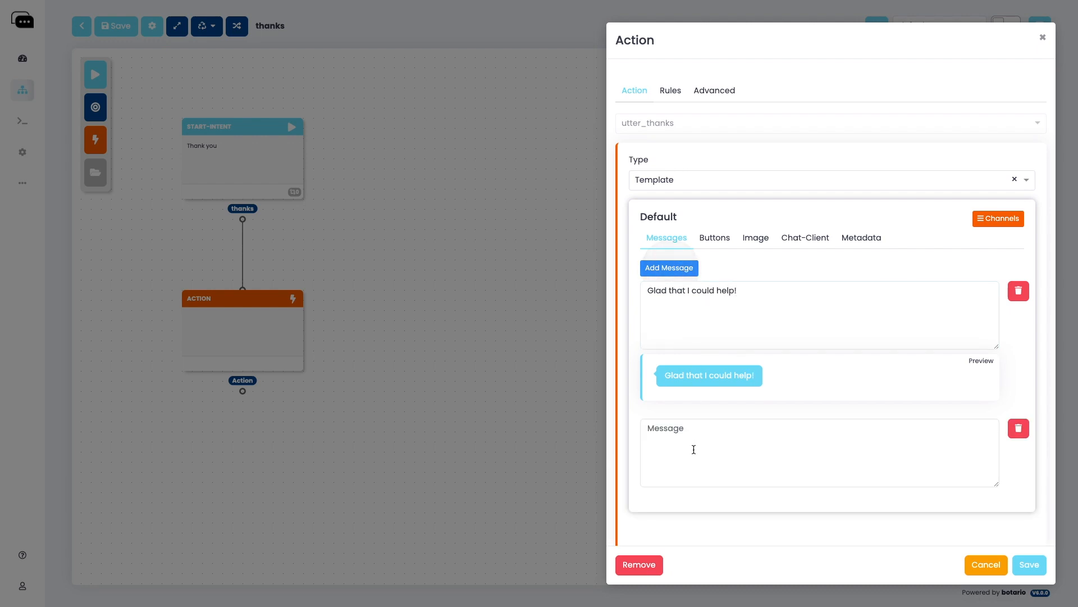
text(You are )
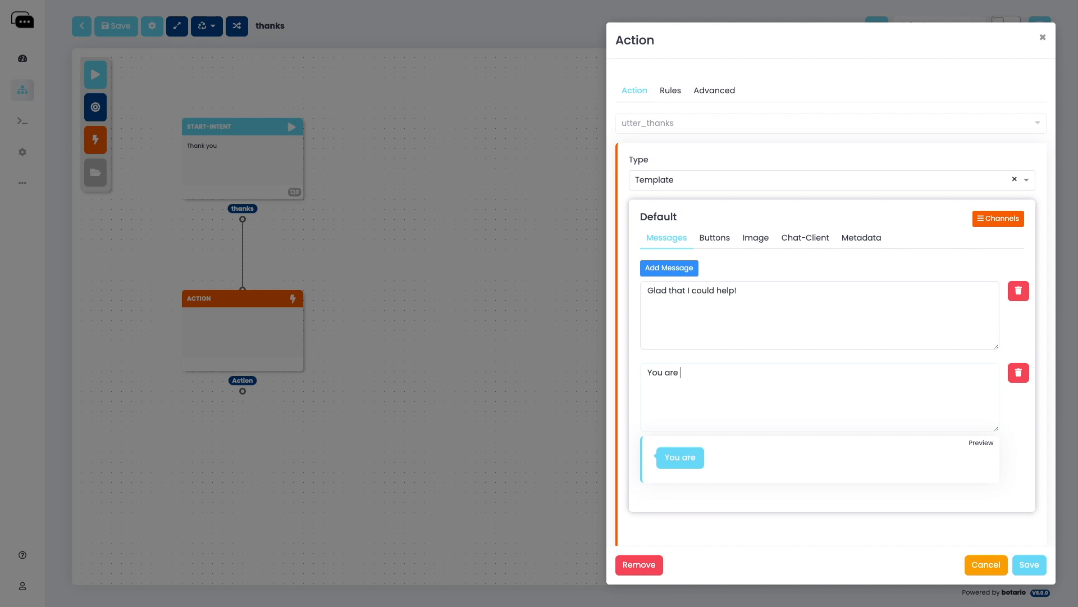
text(welcome :))
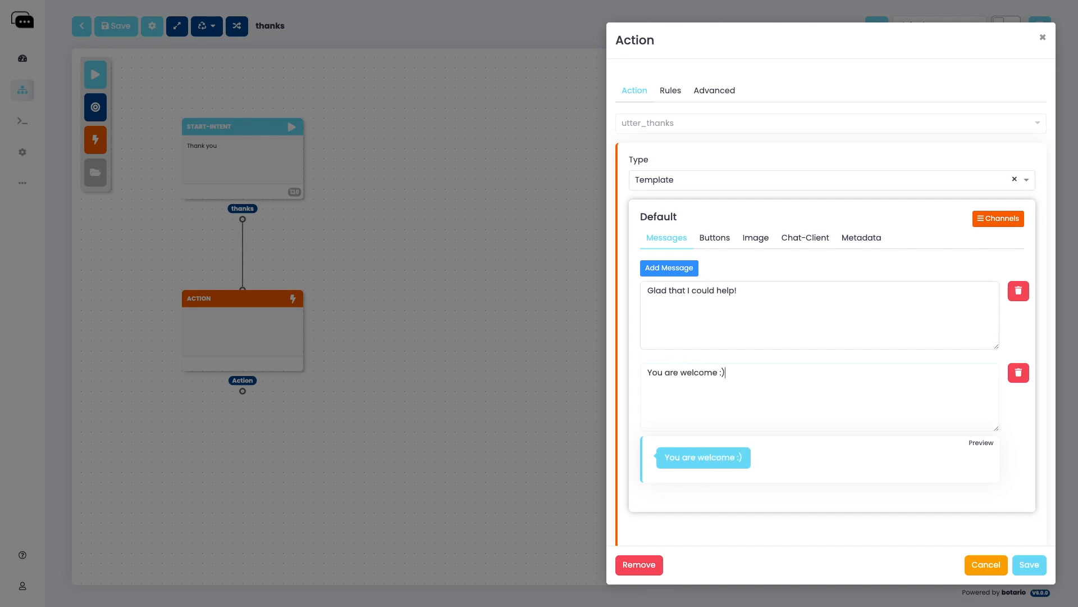
click(1030, 565)
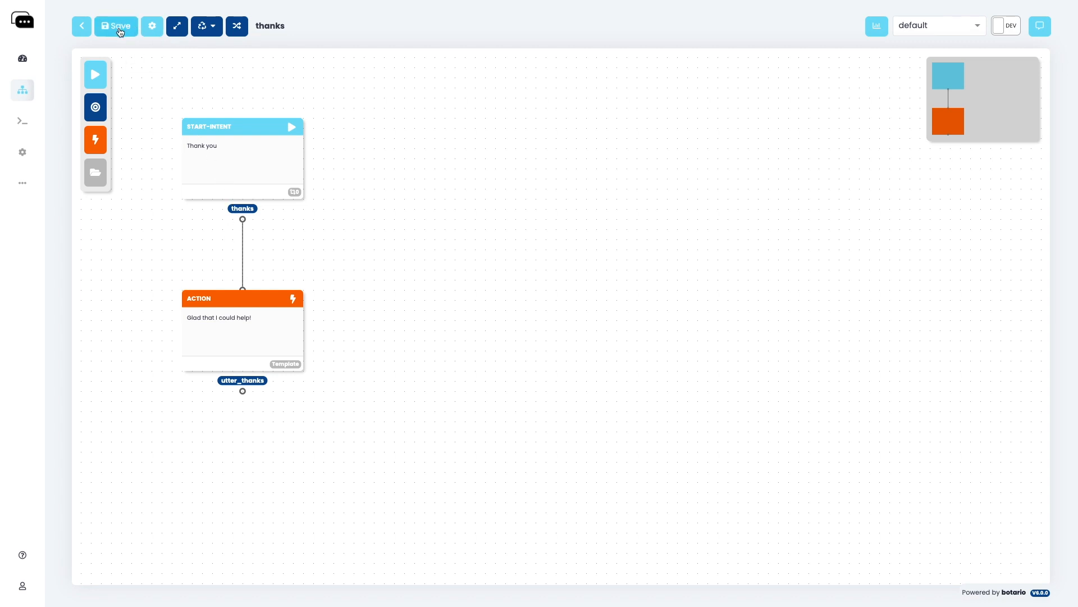
click(120, 28)
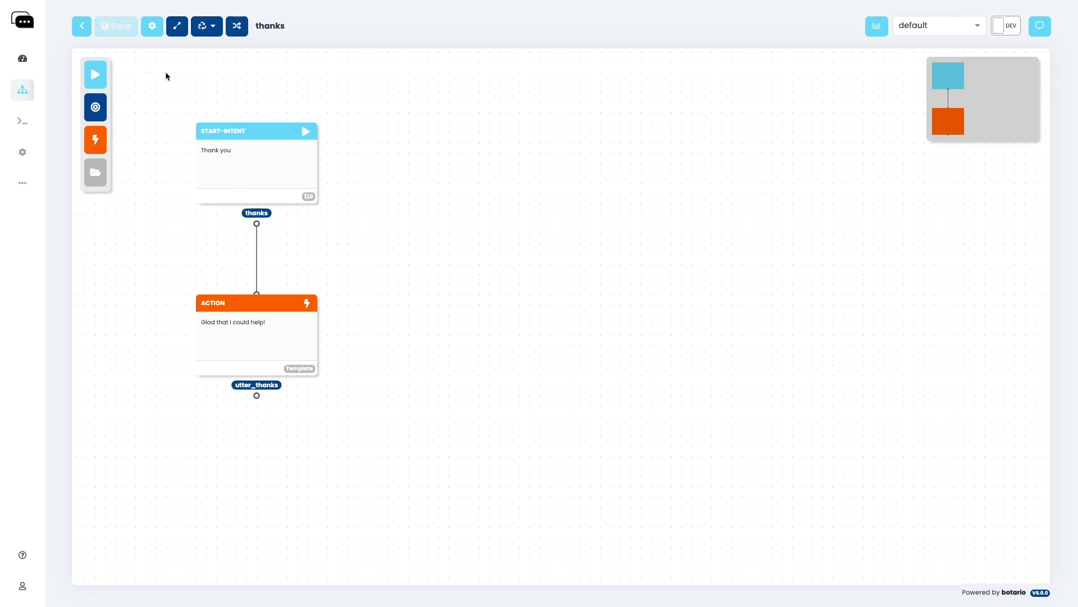
Return to the story list and create a new story named bye
click(82, 28)
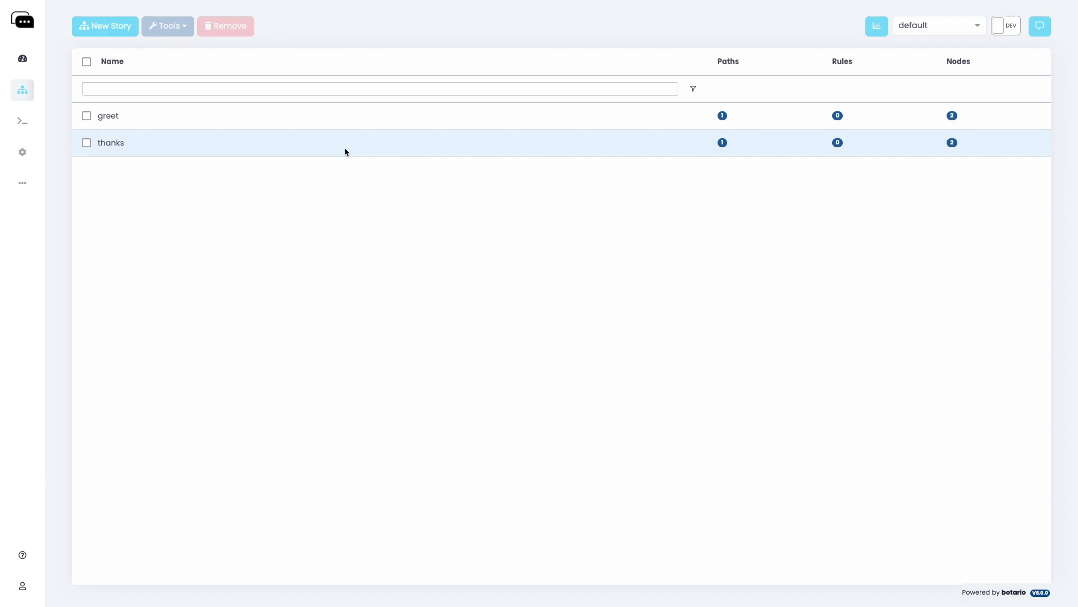
click(104, 24)
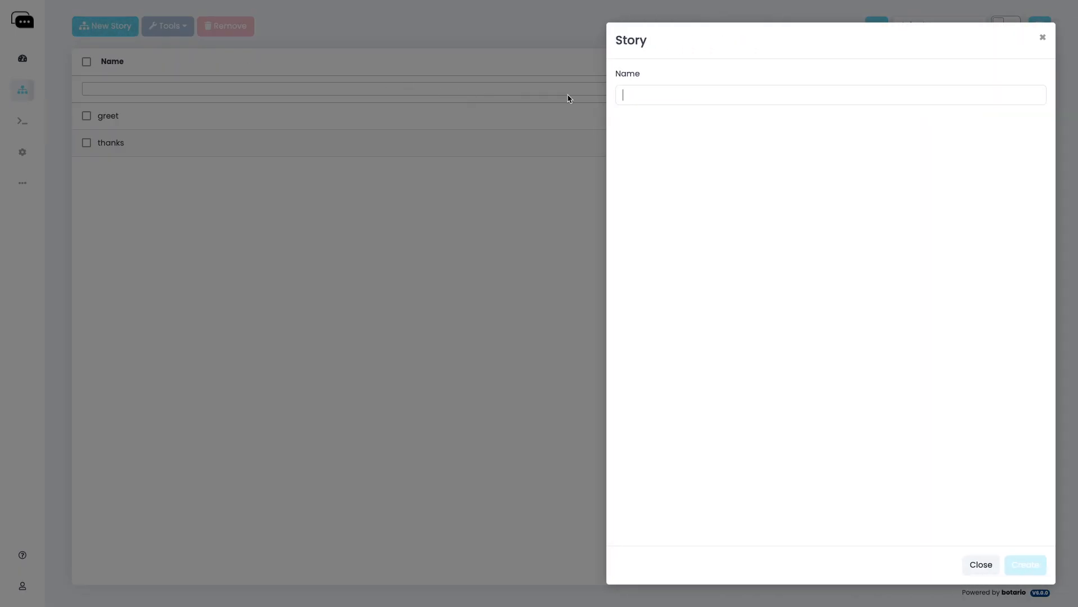
text(bye)
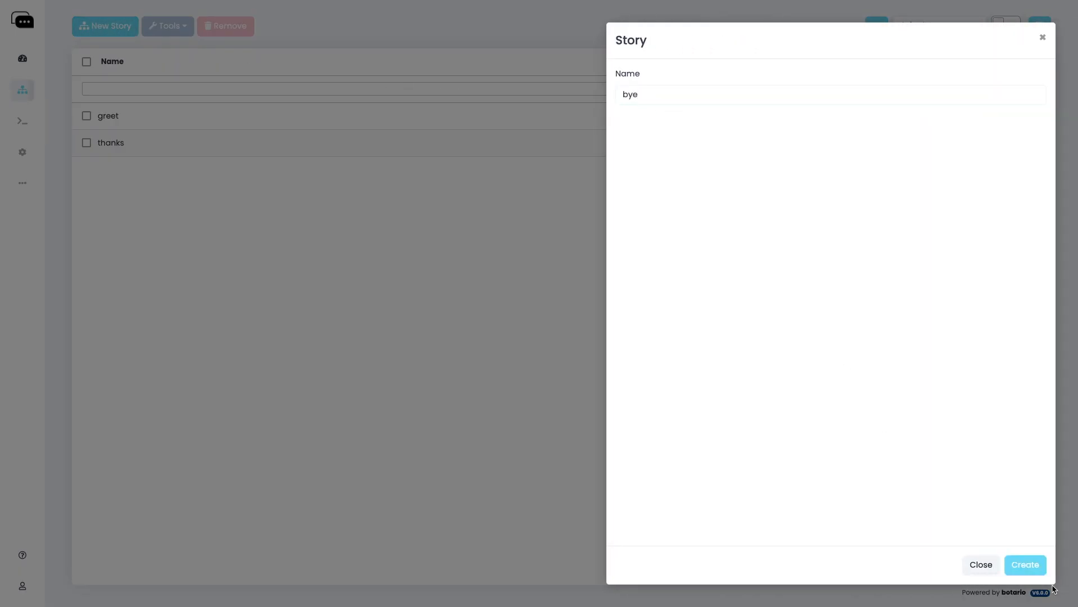
click(1026, 565)
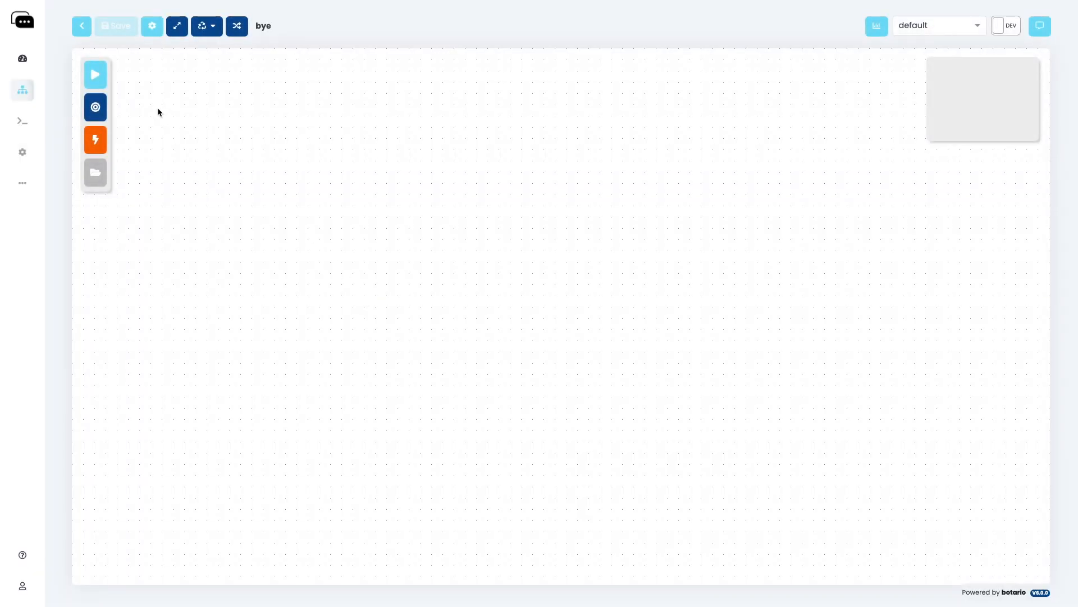
Place a Start-Intent node with an Action node below it in the bye story and connect them
drag(96, 75, 159, 116)
drag(103, 145, 202, 257)
drag(207, 206, 229, 273)
Give the Start-Intent node a new intent named bye with the description "Goodbye"
click(204, 147)
click(641, 123)
text(bye)
click(663, 144)
click(667, 180)
text(Goodbye)
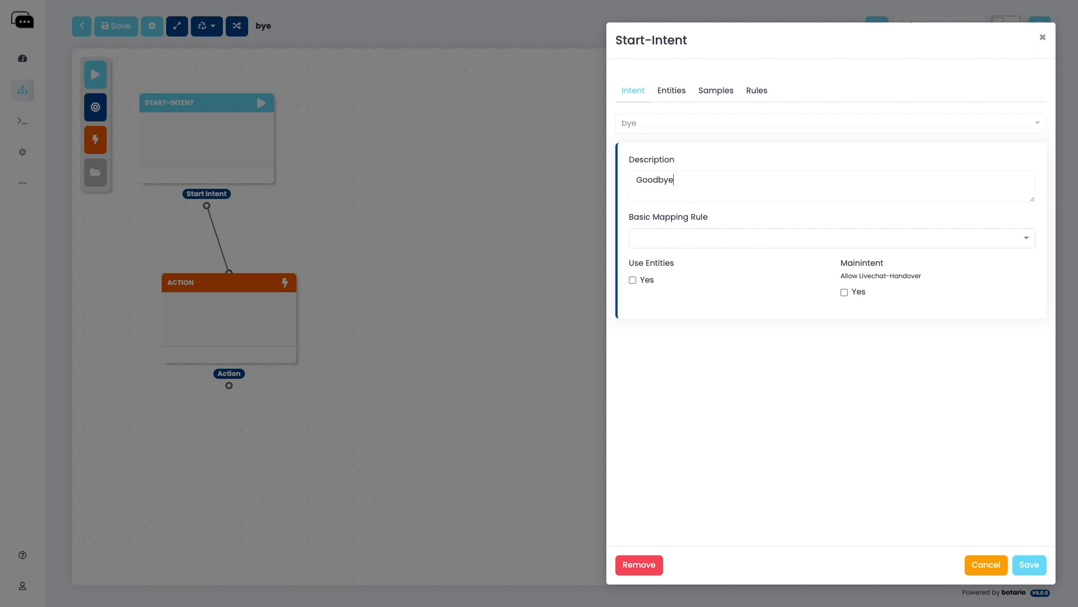
Add the samples "Bye", "bye bye" and "Goodbye" to the bye intent
click(721, 95)
click(648, 172)
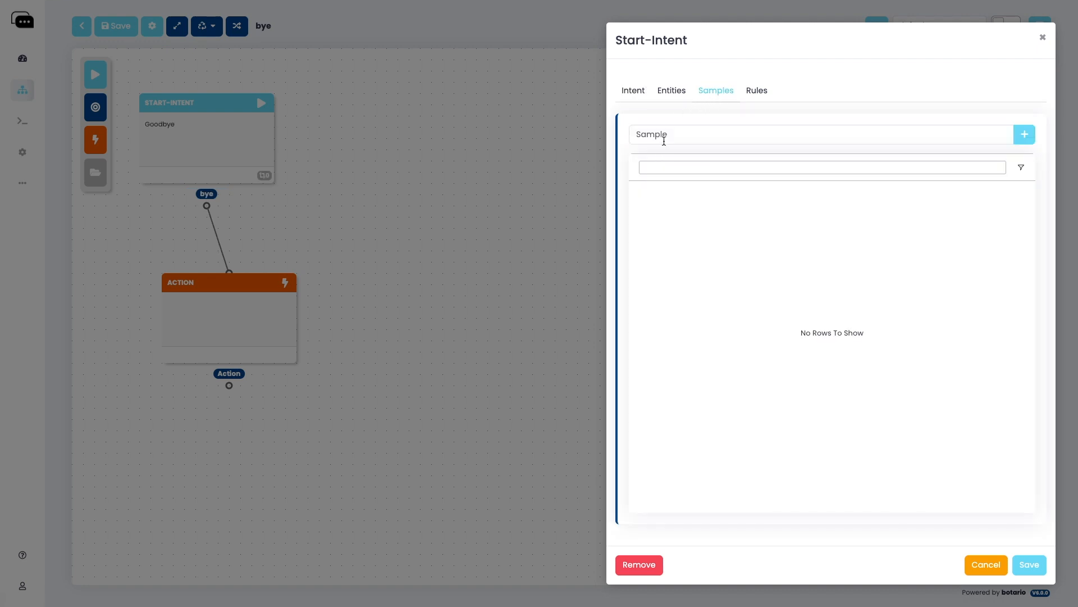
text(Bye)
key(Return)
text(bye bye)
key(Return)
text(Goodbye)
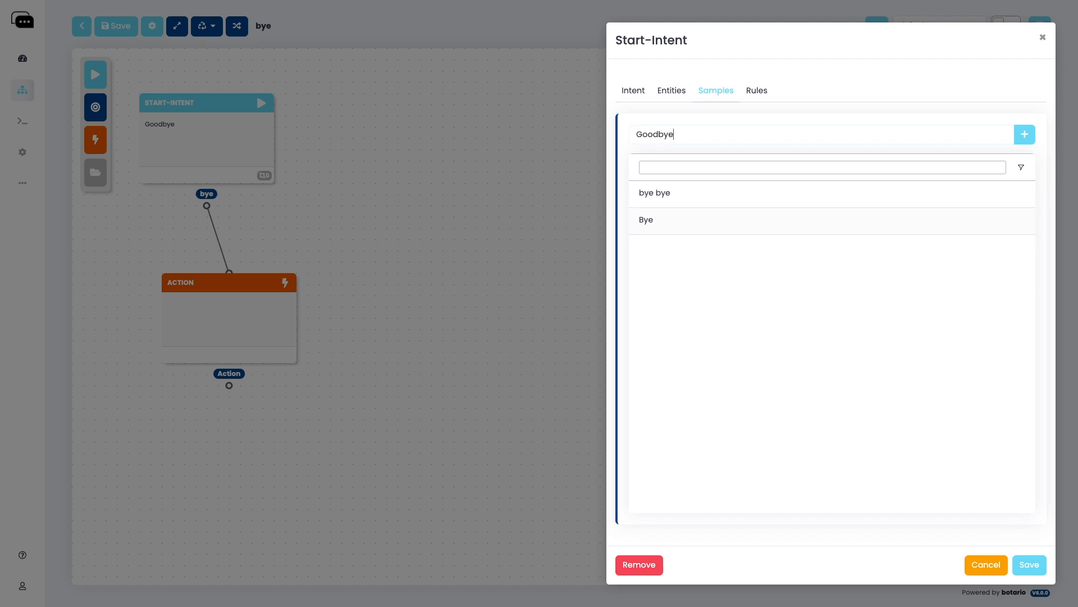
key(Return)
Add the samples "Ciao", "See you" and "See you soon" to the bye intent and save the Start-Intent node
text(Ciao)
key(Return)
text(See you)
key(Return)
text(See you soon)
key(Return)
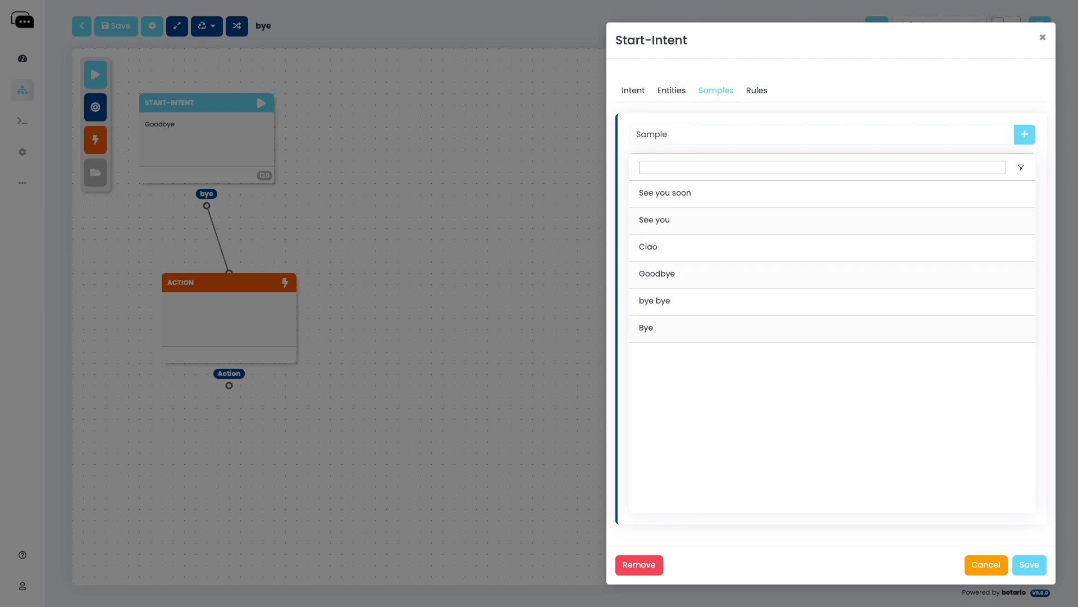
click(1023, 566)
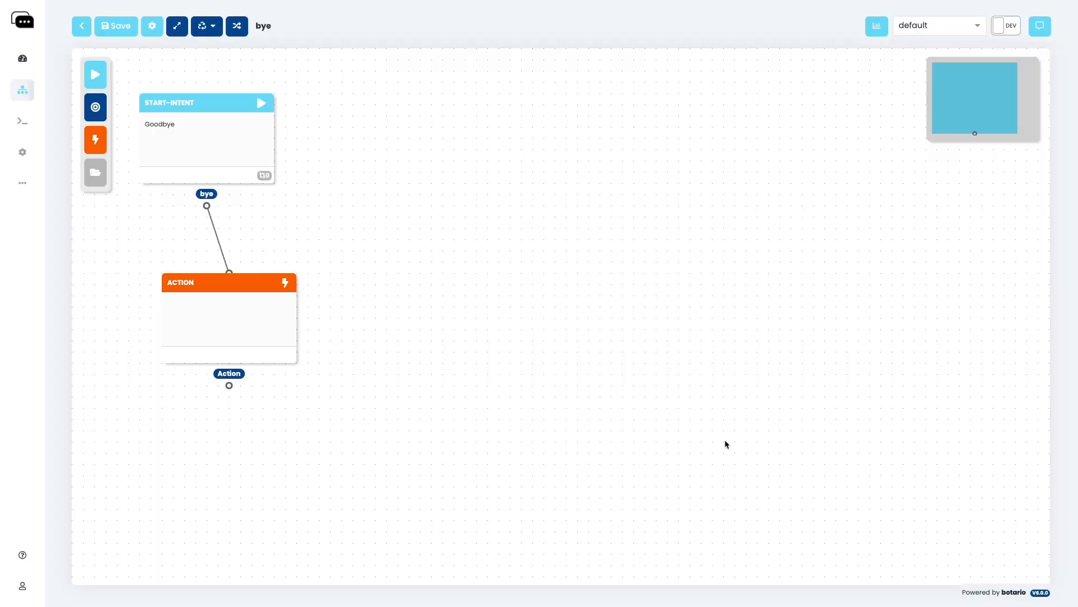
Give the bye story's Action node a new action named utter_bye and set its type to Template
drag(226, 302, 215, 302)
double_click(213, 301)
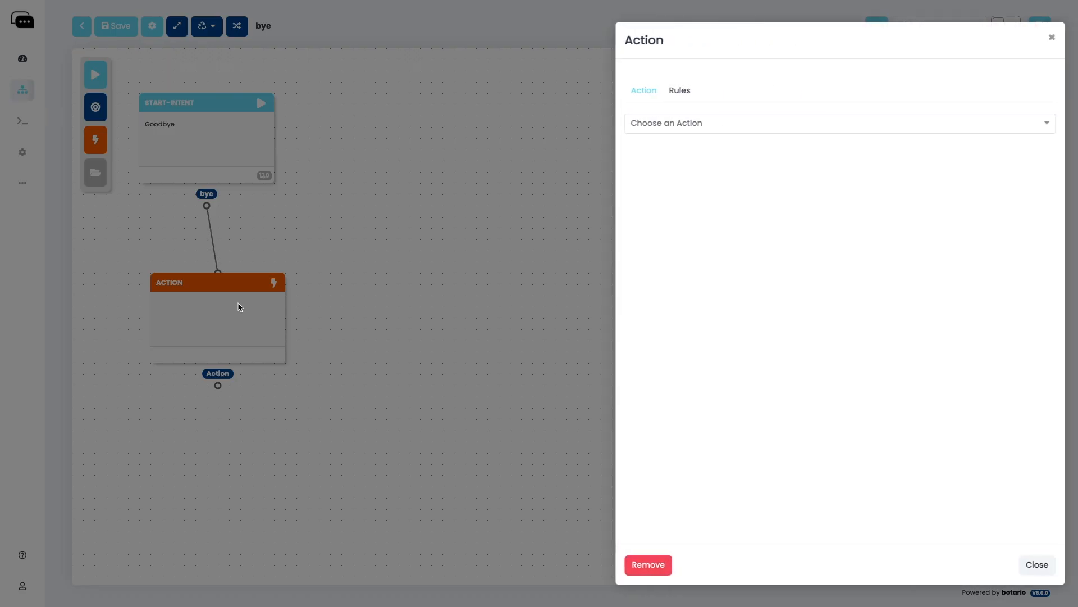
click(671, 128)
text(utter_bye)
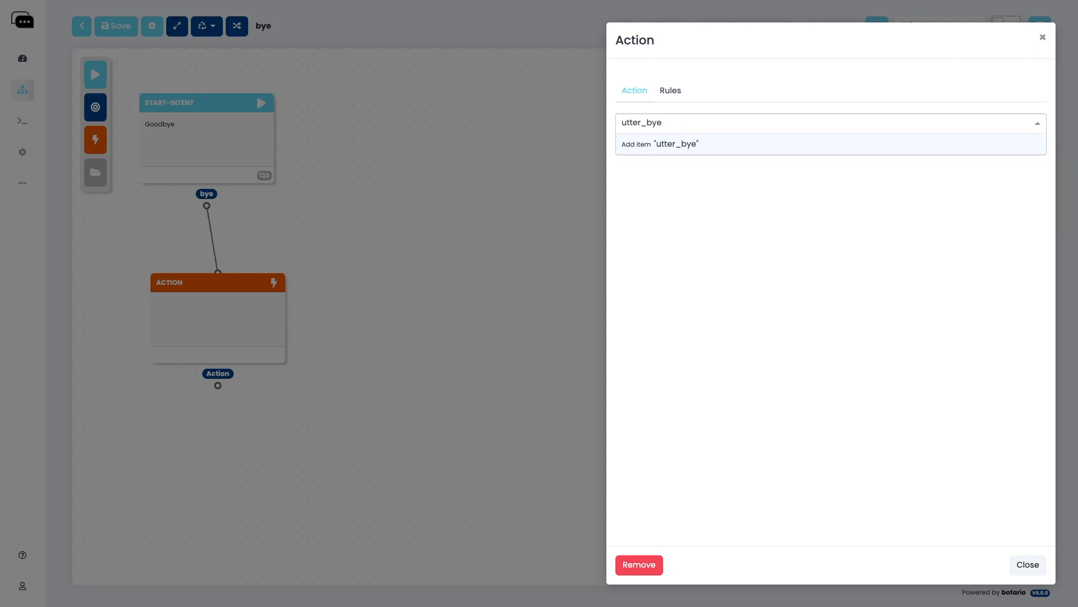
click(665, 142)
click(663, 180)
click(662, 199)
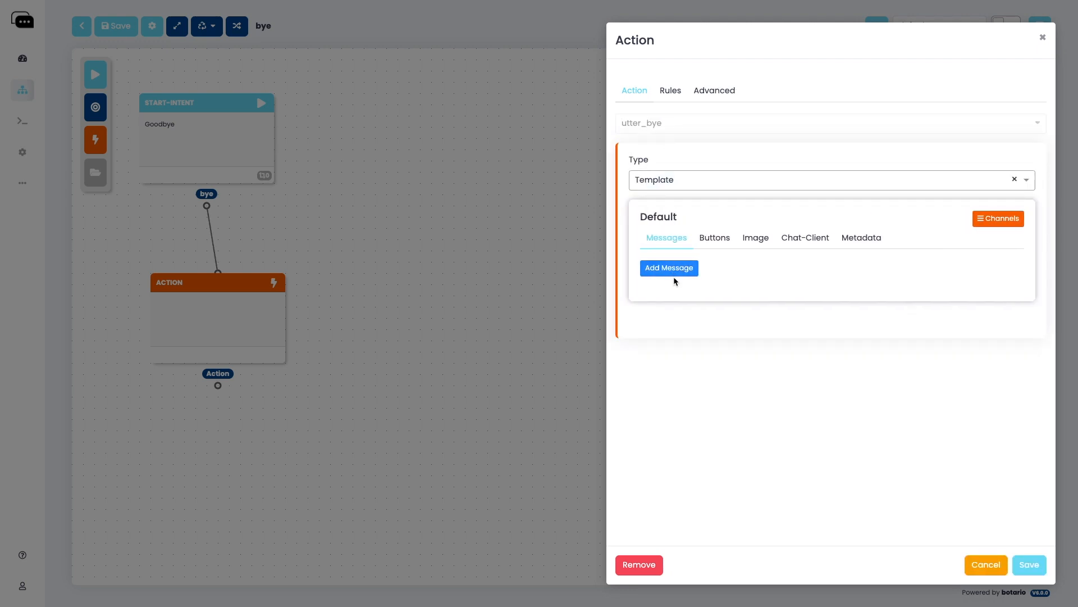
Add the message "Oh you are leaving? Well, have a nice day." with "I hope to see you soon." on a second line, and save the story
click(673, 272)
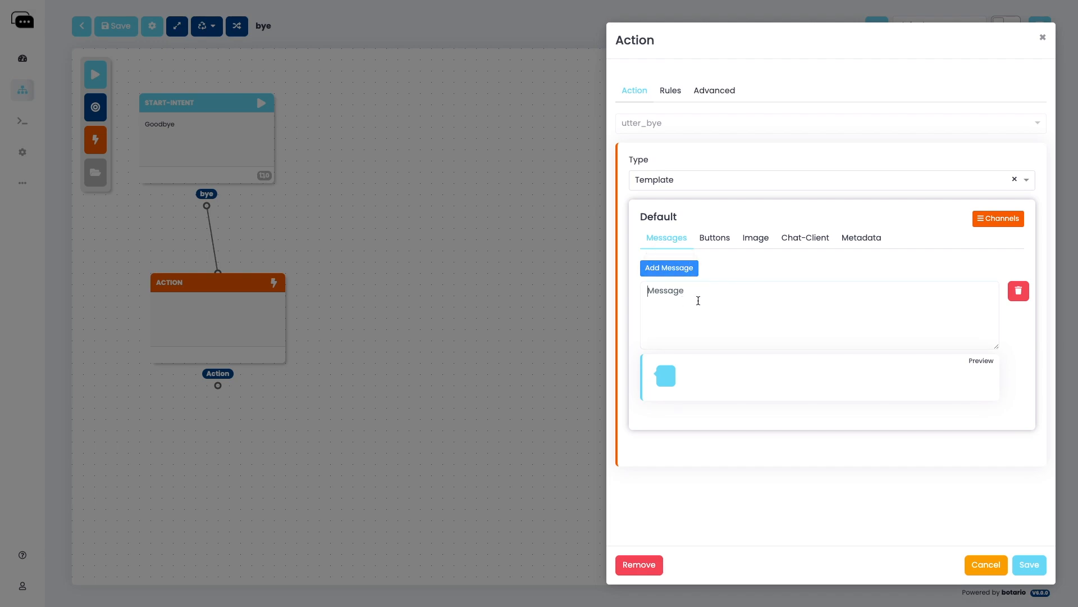
text(Oh you are leav)
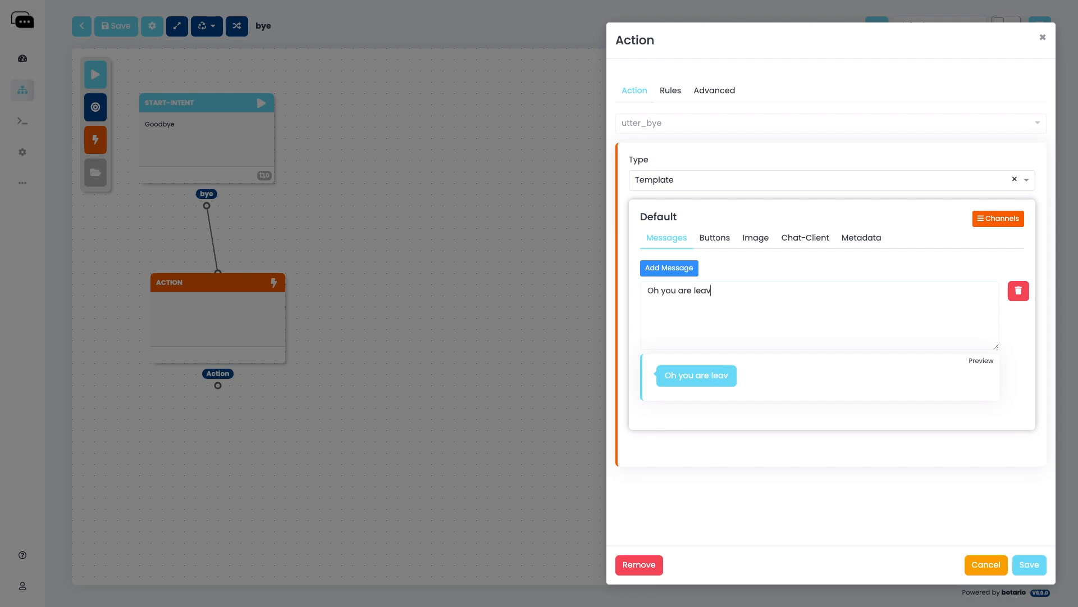
text(ing? Well,)
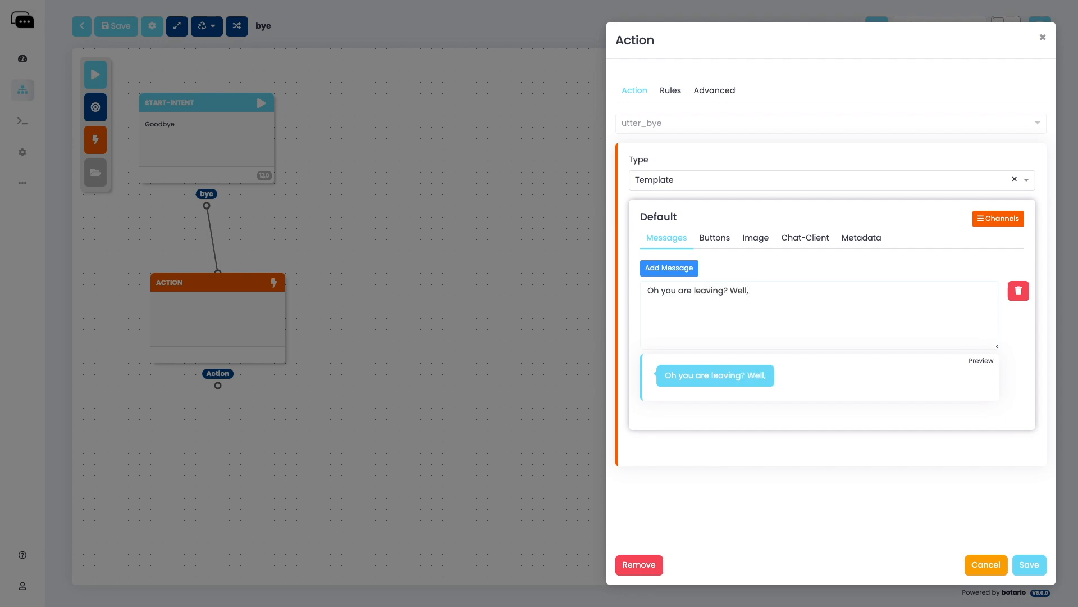
text( have a nice day)
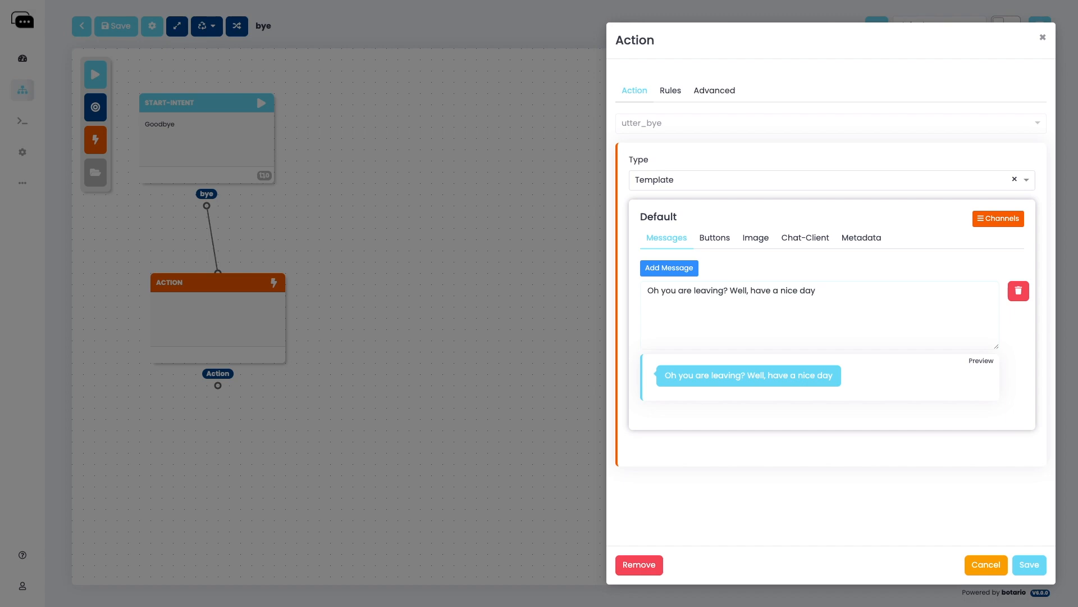
text(. I hope to see you soon)
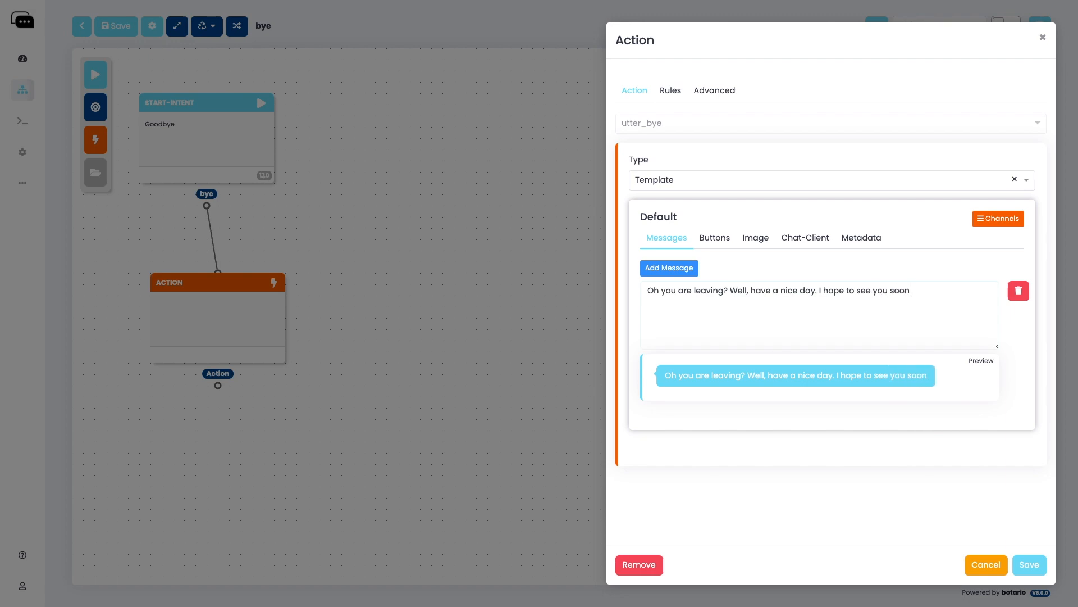
text(.)
key(Return)
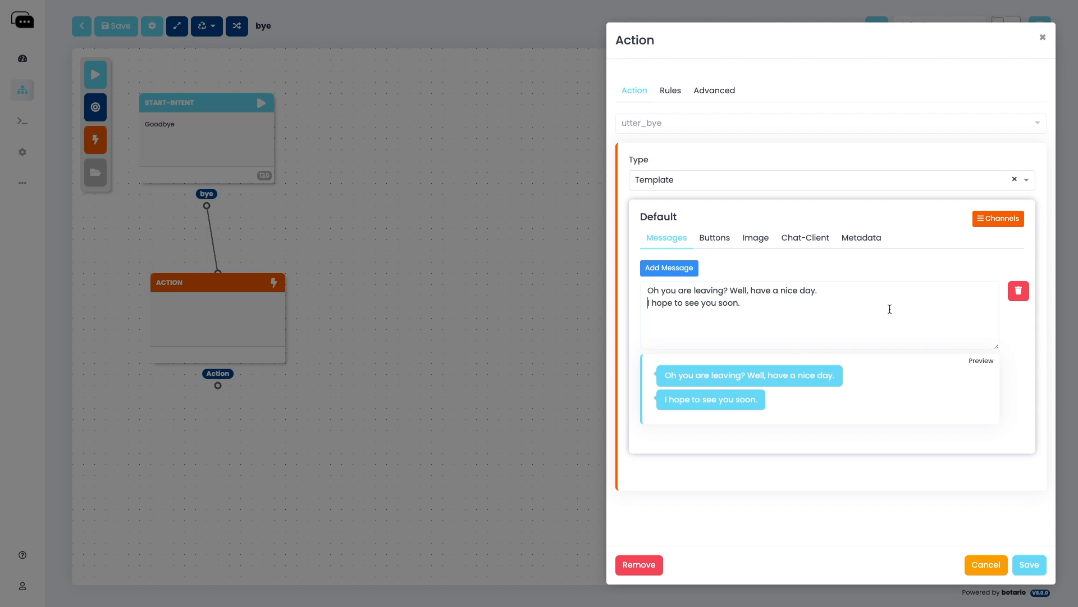
click(1031, 565)
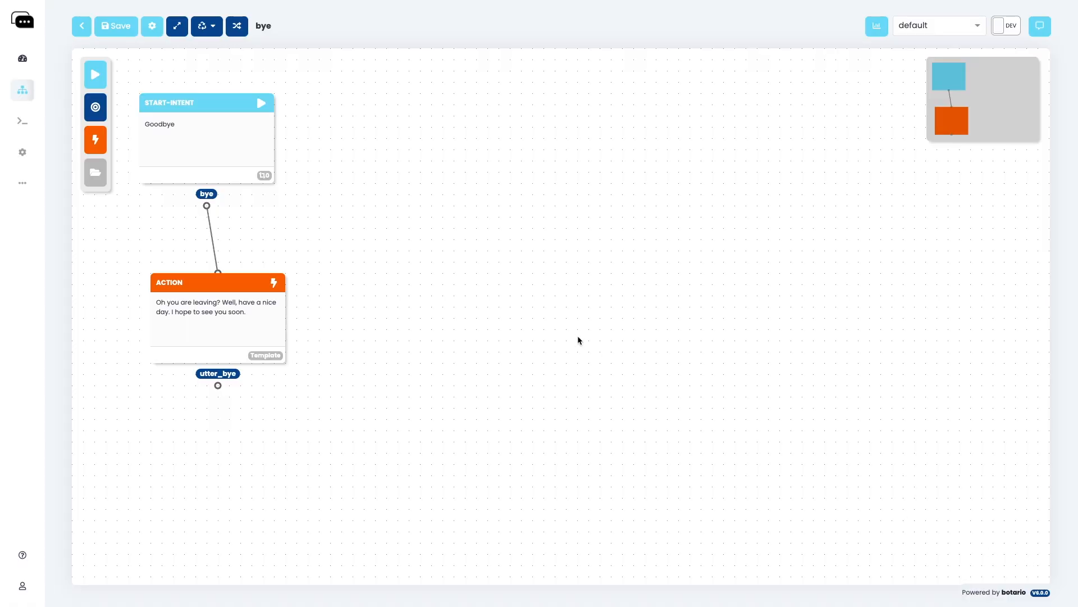
click(126, 33)
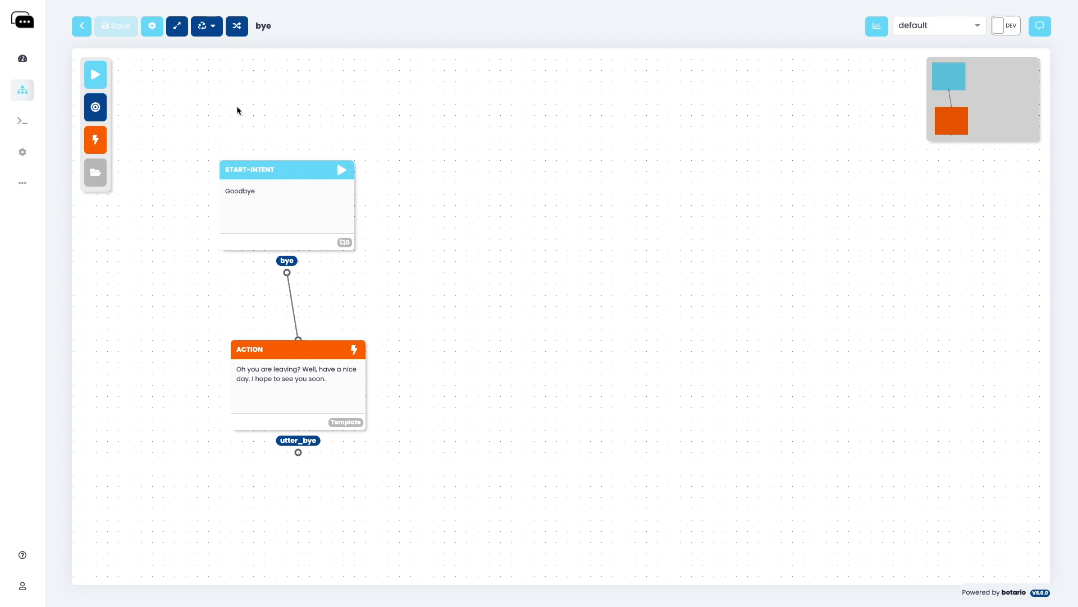
Start training a new model from the terminal page and check the training log for the model's completion lines
click(19, 123)
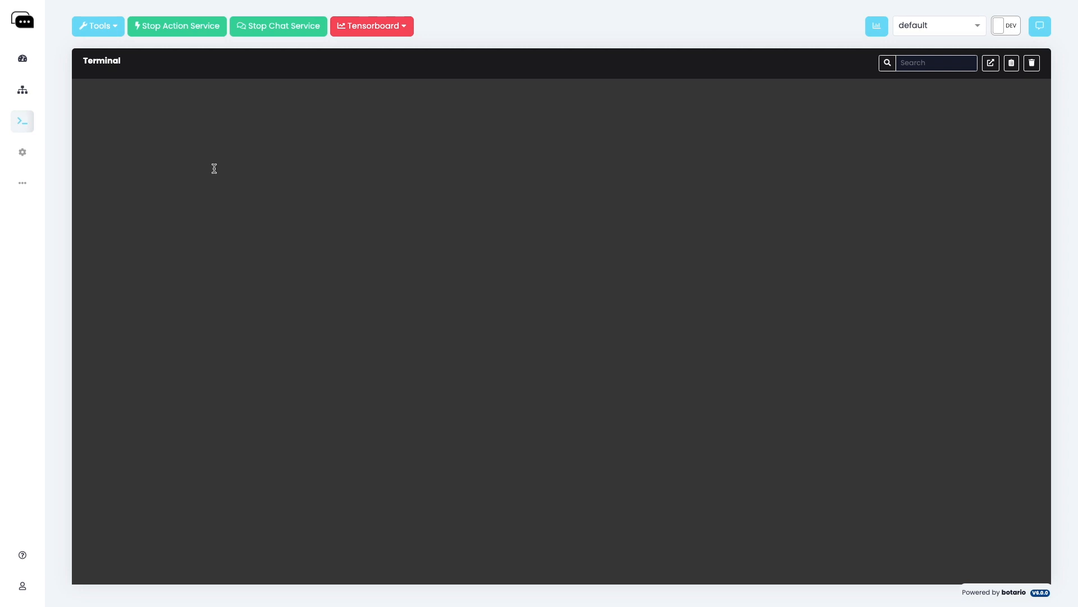
click(117, 28)
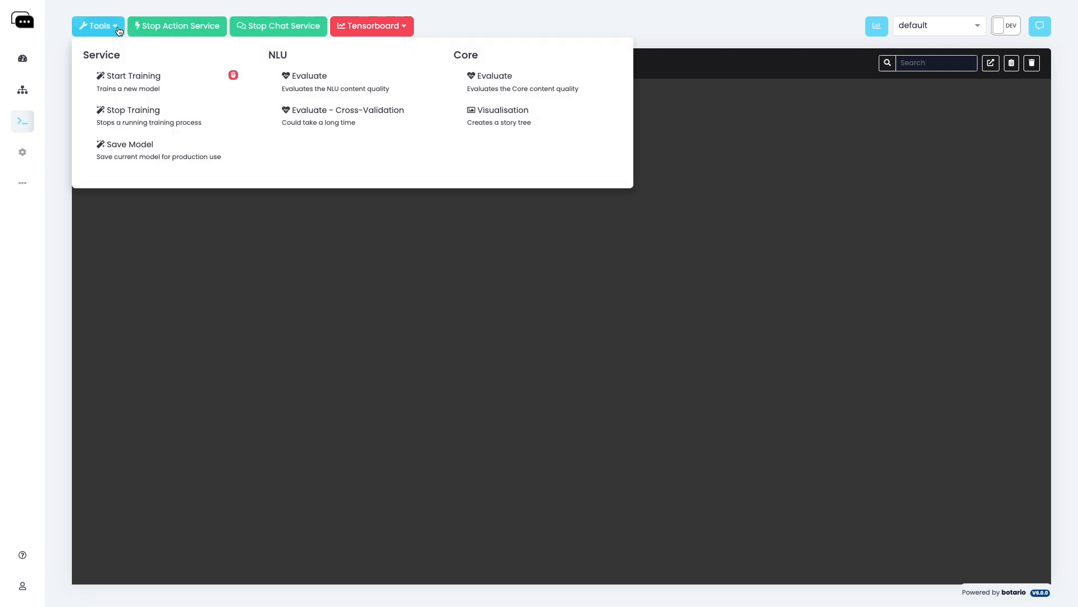
click(138, 82)
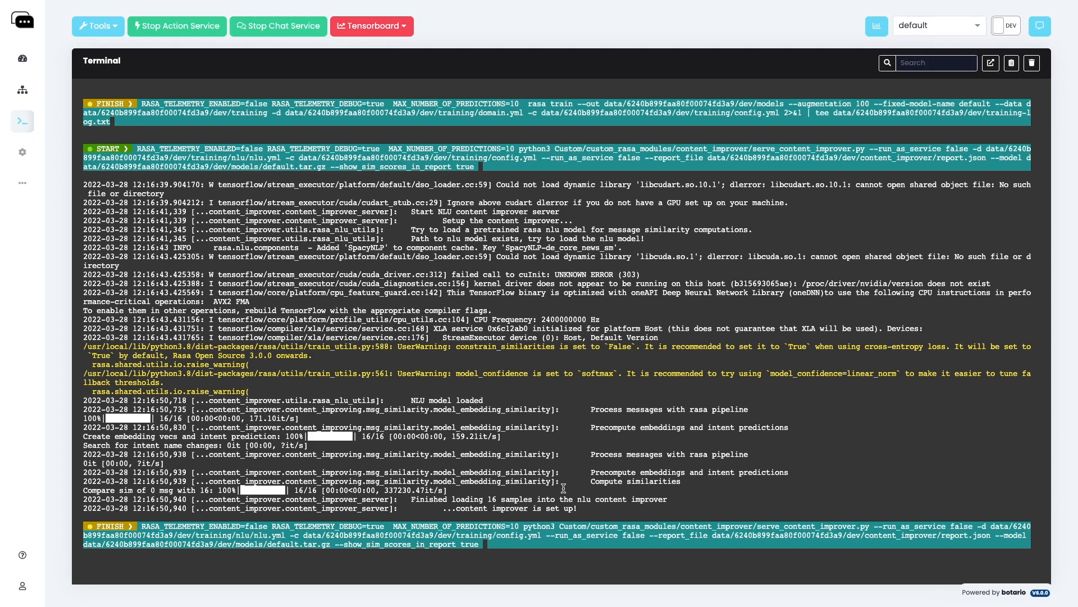
scroll(564, 488, up, 5)
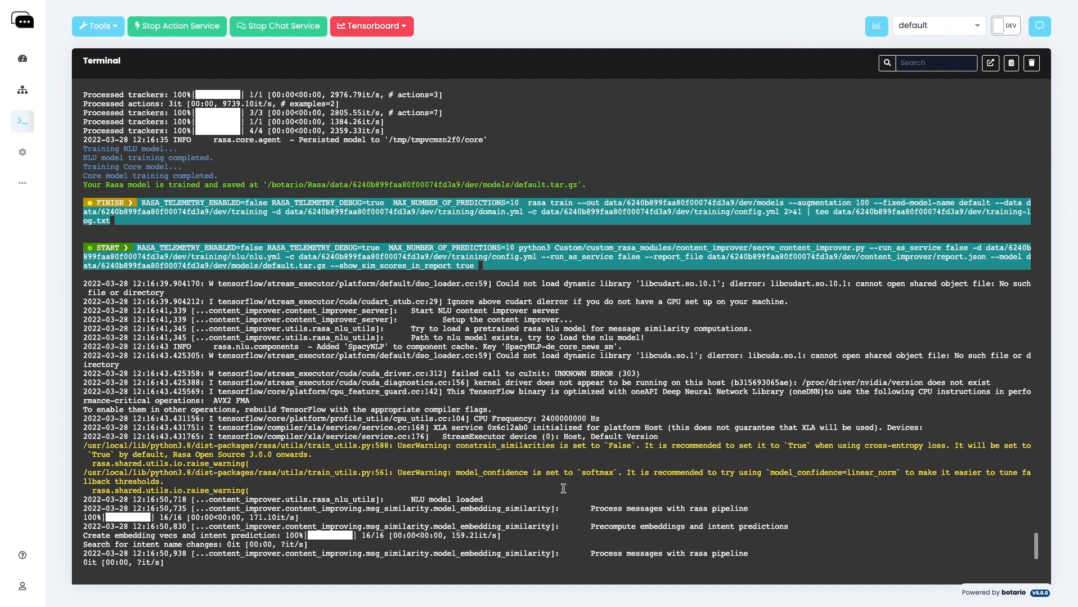
scroll(563, 488, up, 3)
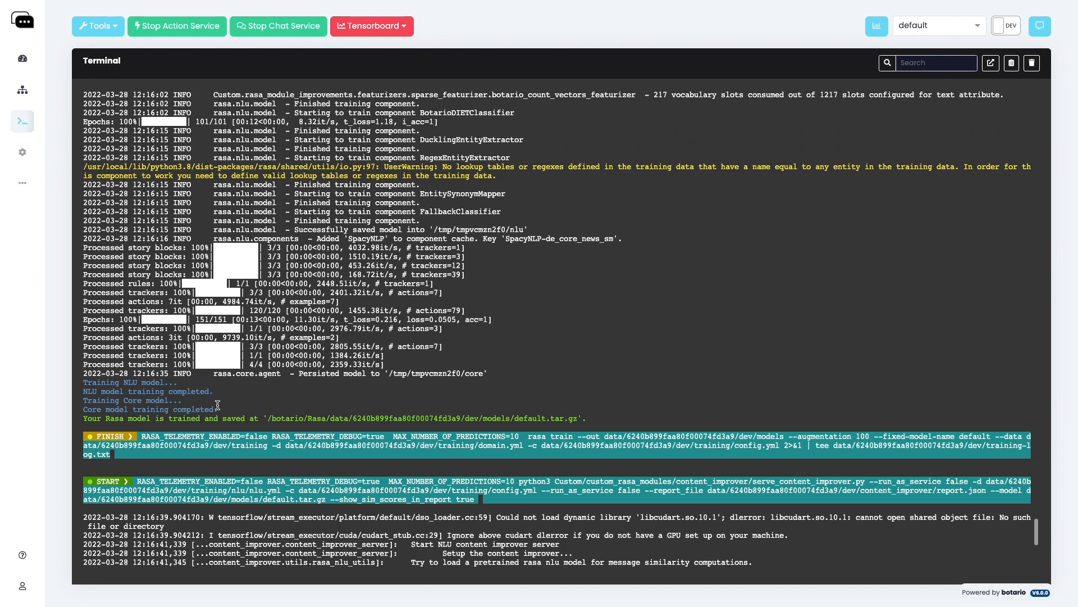
drag(84, 418, 588, 419)
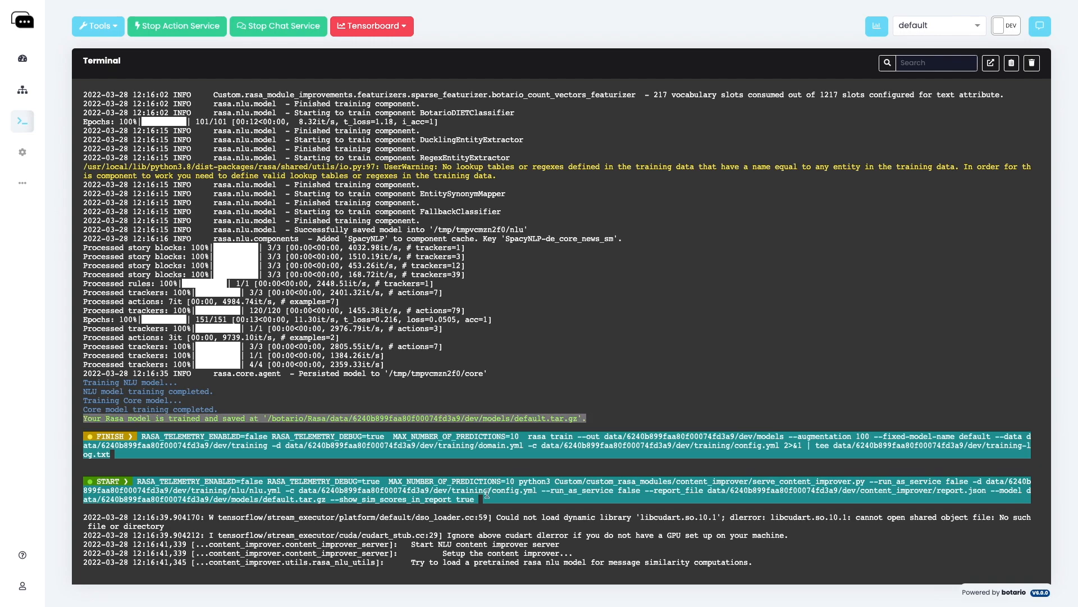
click(477, 508)
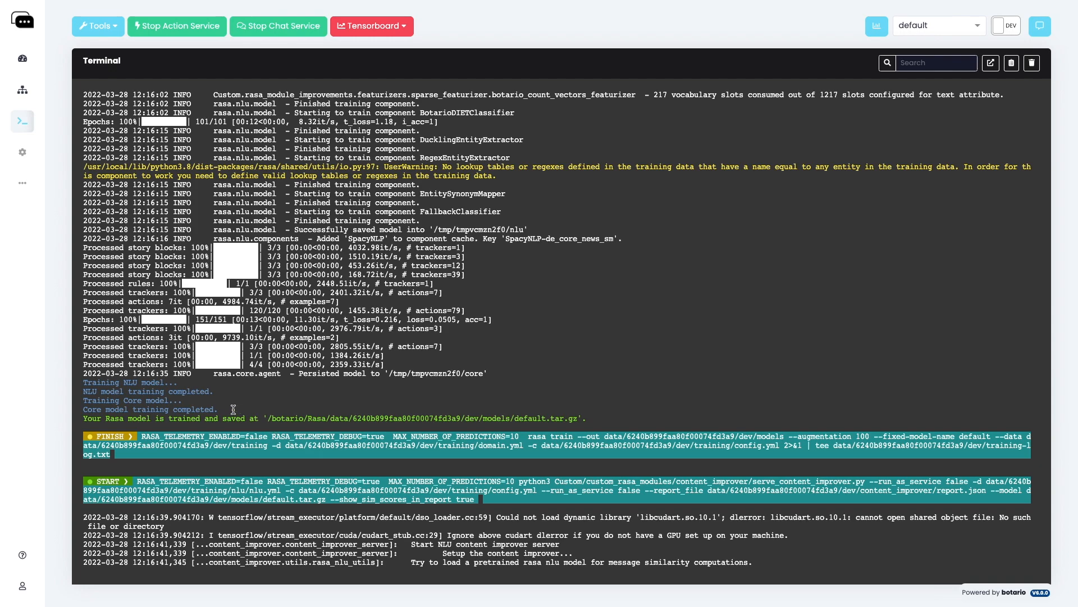
Restart both the action service and the chat service, and check the terminal log for the server's startup line
drag(119, 383, 149, 402)
click(184, 410)
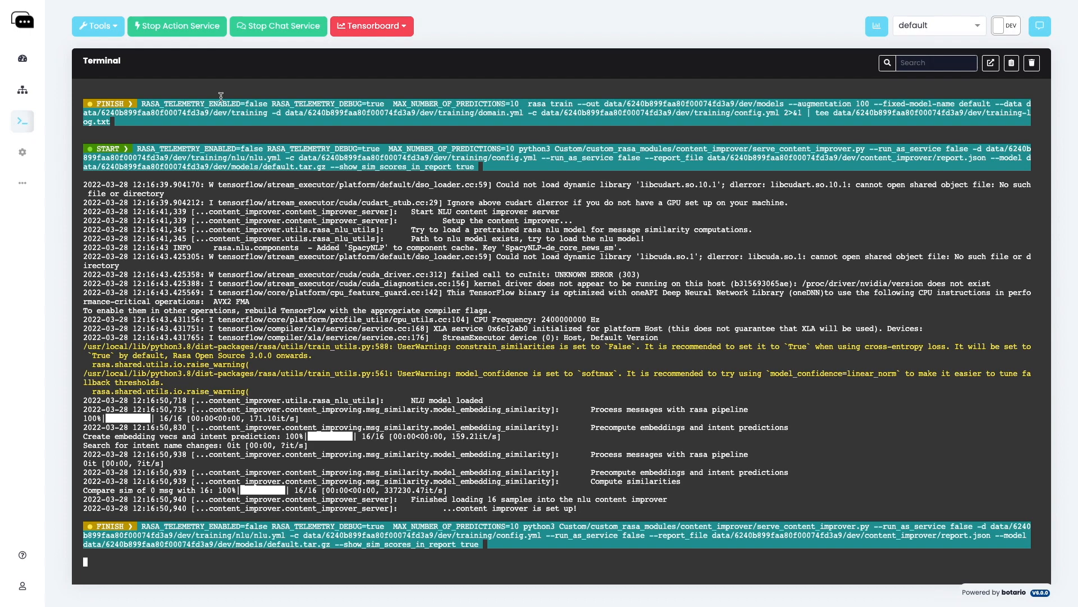
click(180, 29)
click(263, 28)
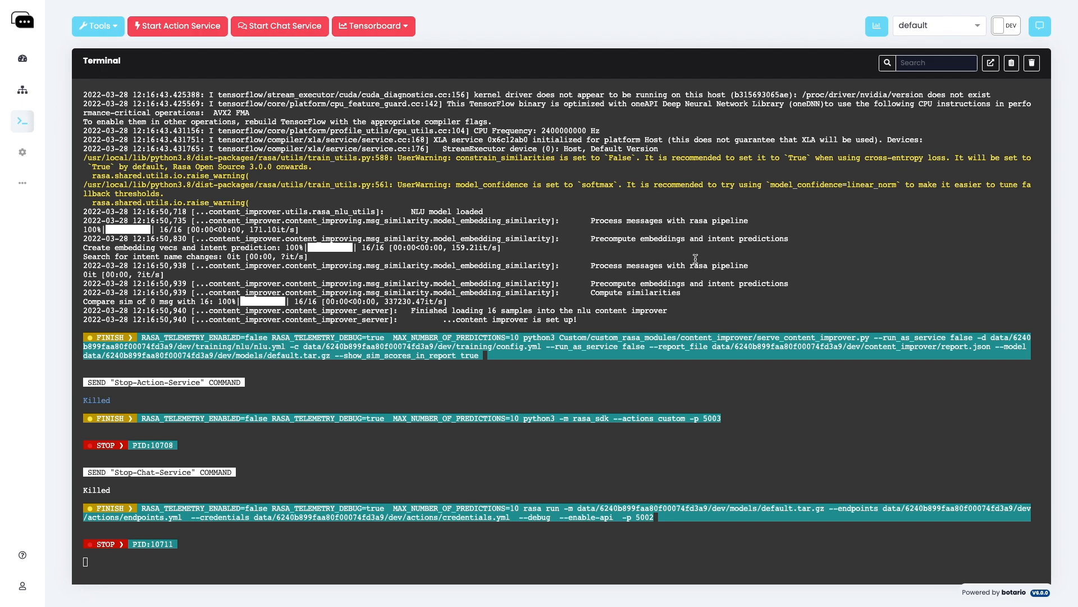
click(178, 33)
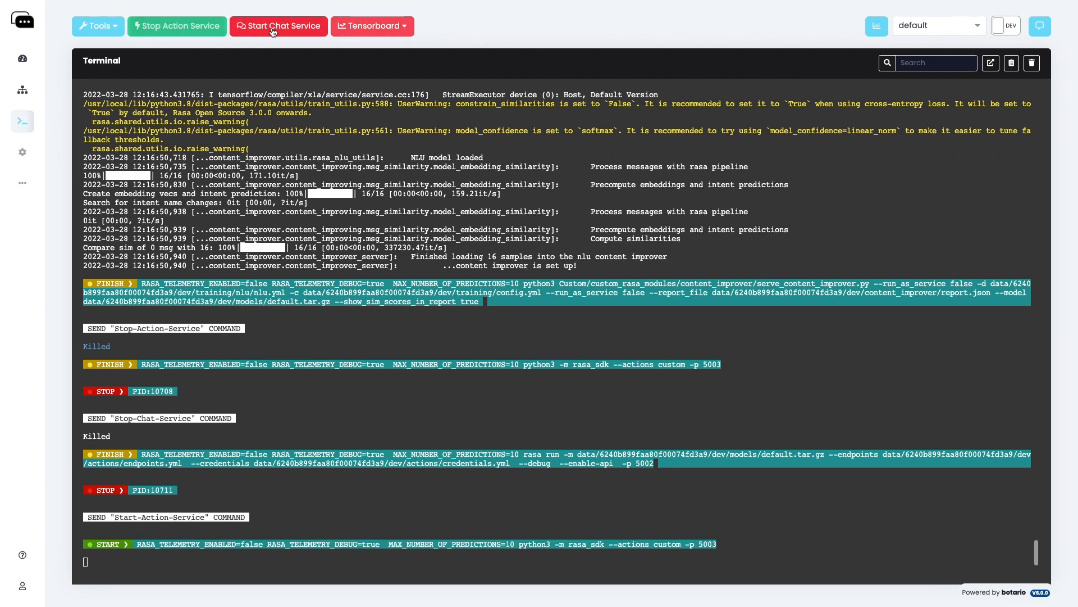
click(279, 26)
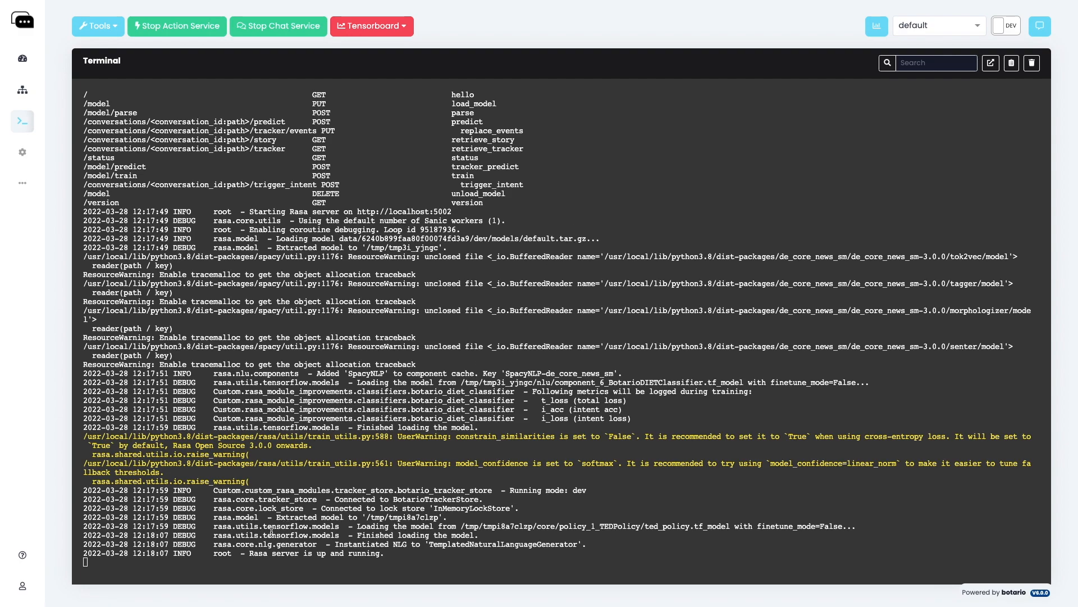
drag(250, 556, 403, 551)
click(551, 493)
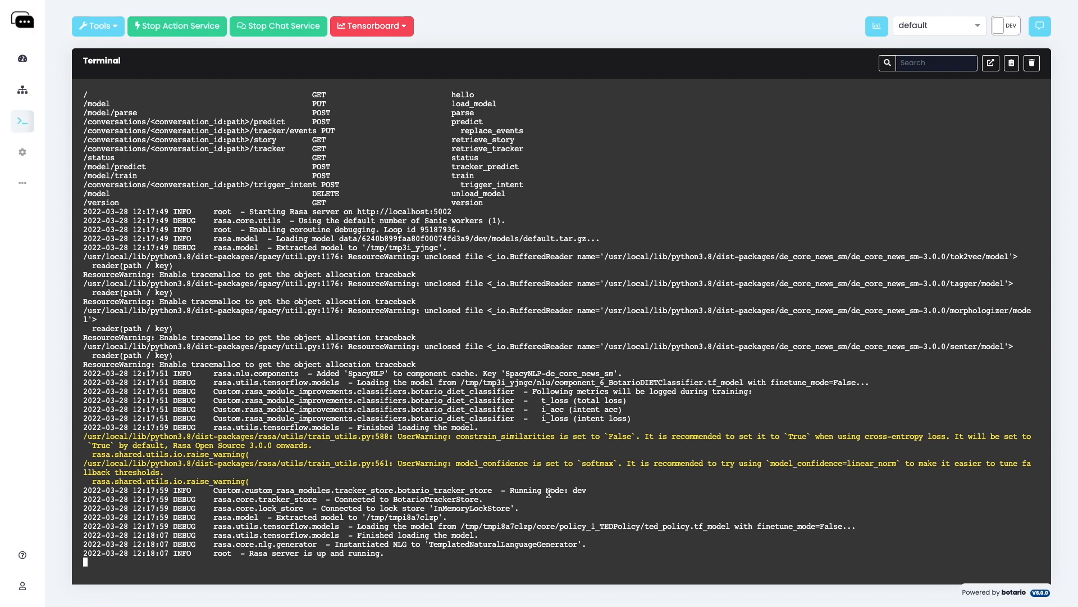
Test the bot in the chat window by sending the messages "hi", "thank you" and "bye"
click(1040, 27)
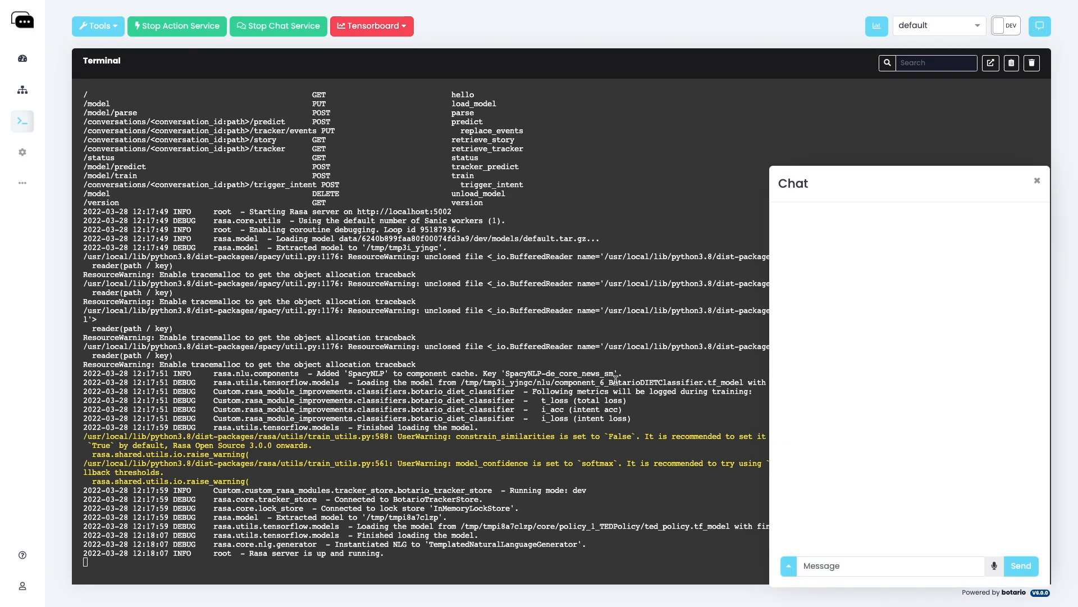
click(884, 570)
text(hi)
key(Return)
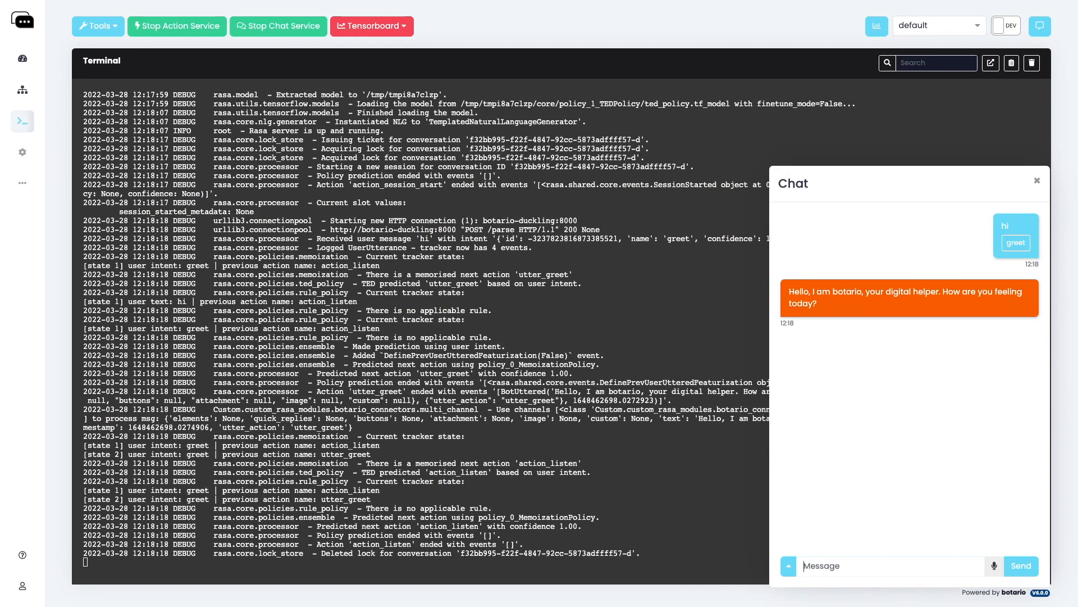
text(thank you)
key(Return)
text(bye)
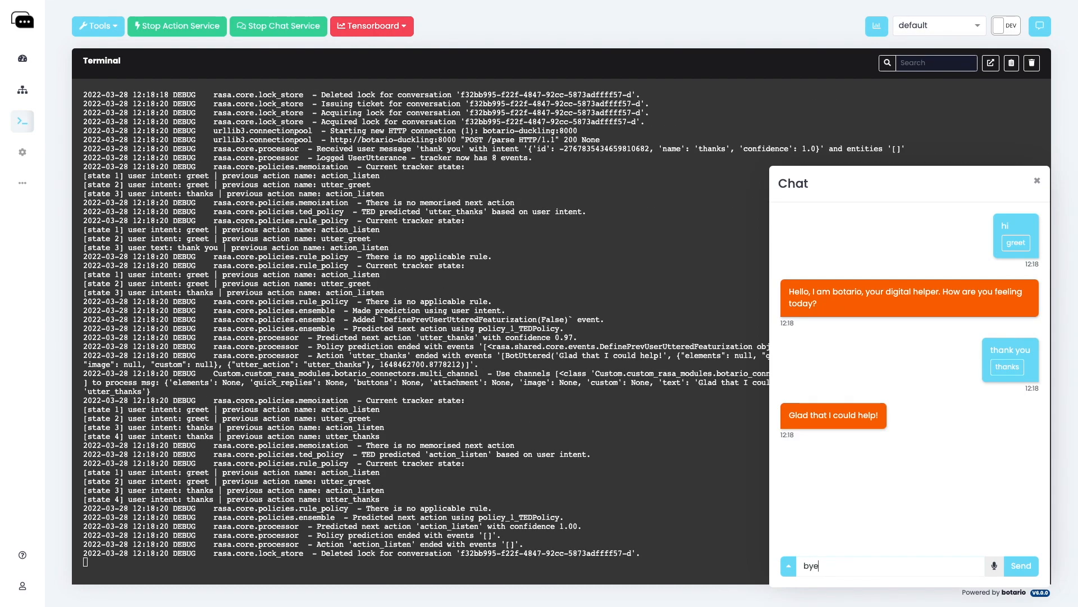
key(Return)
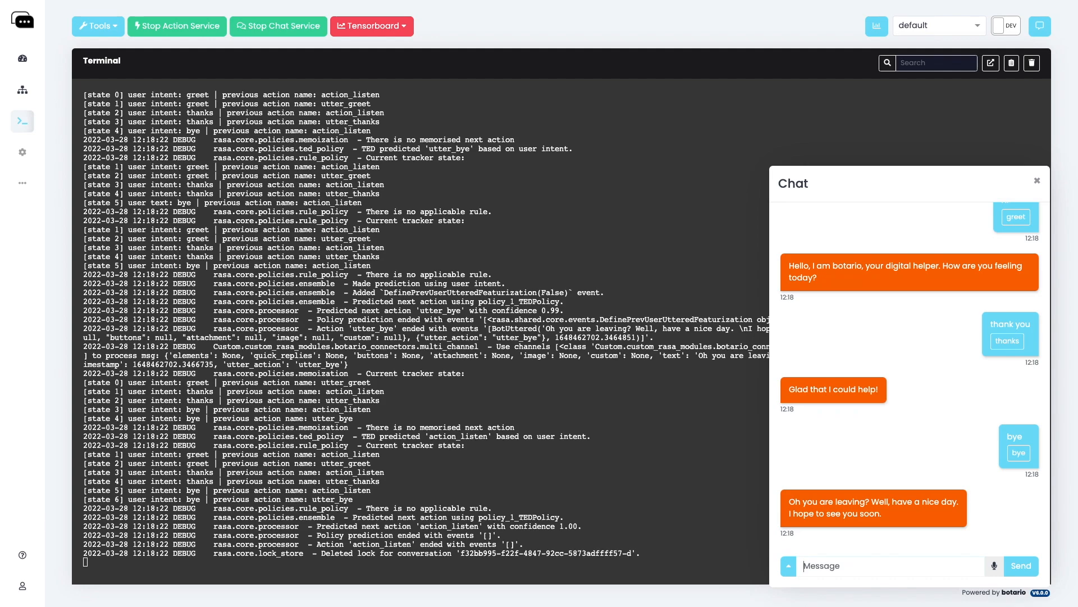
click(849, 559)
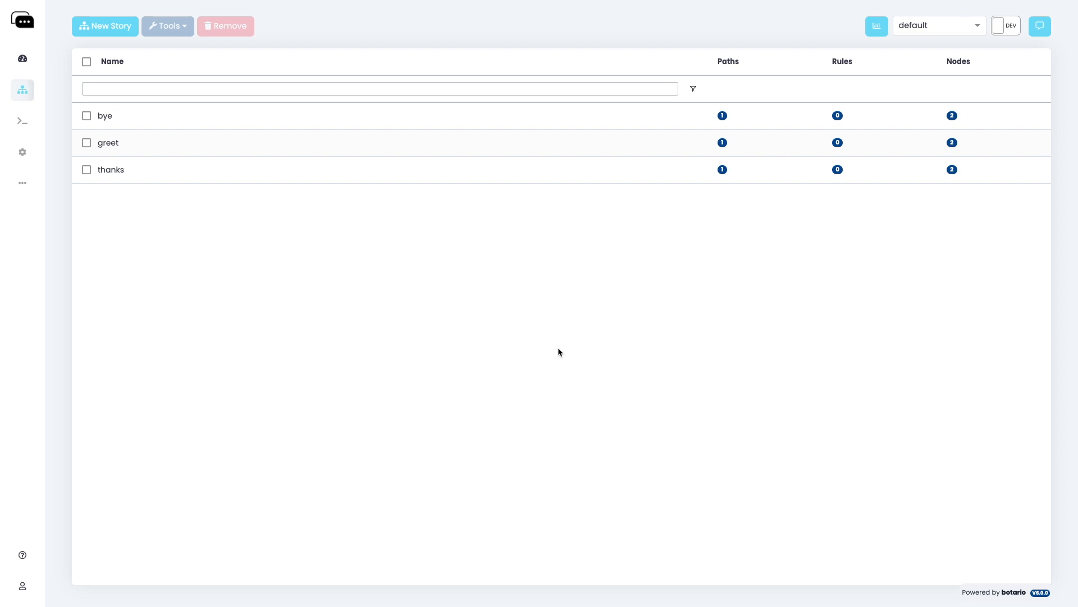
Open the greet story and review the reply message in its utter_greet Action node, saving the node
click(241, 147)
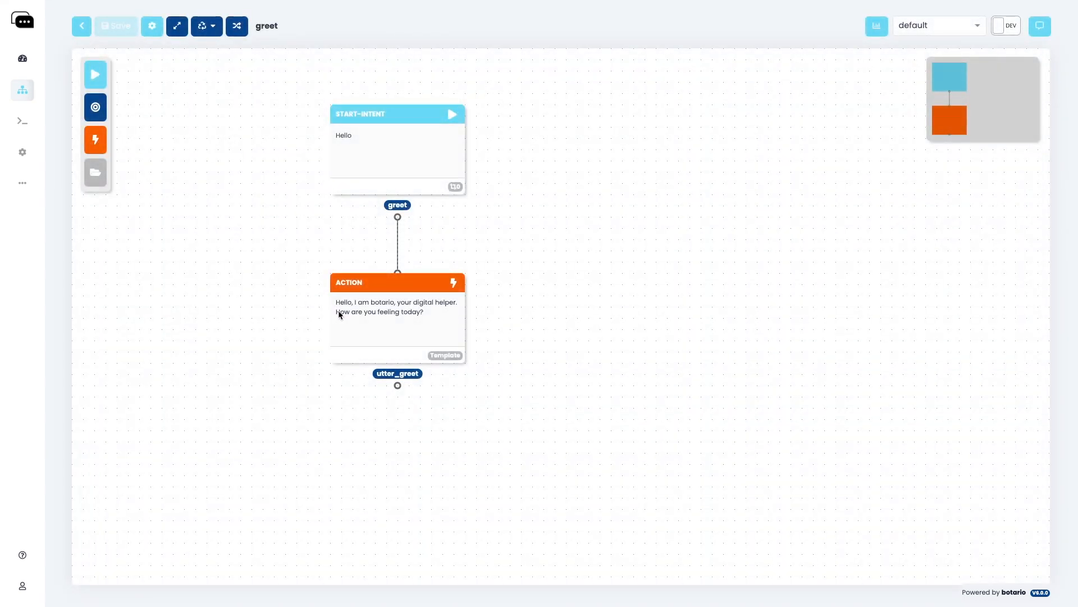
click(356, 291)
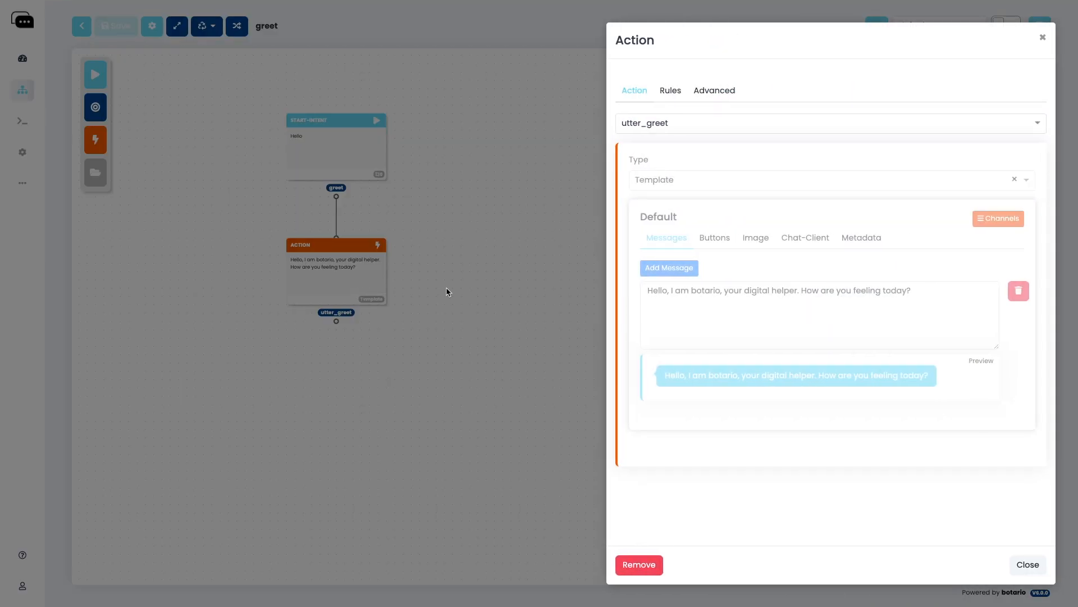
drag(937, 287, 802, 293)
click(808, 306)
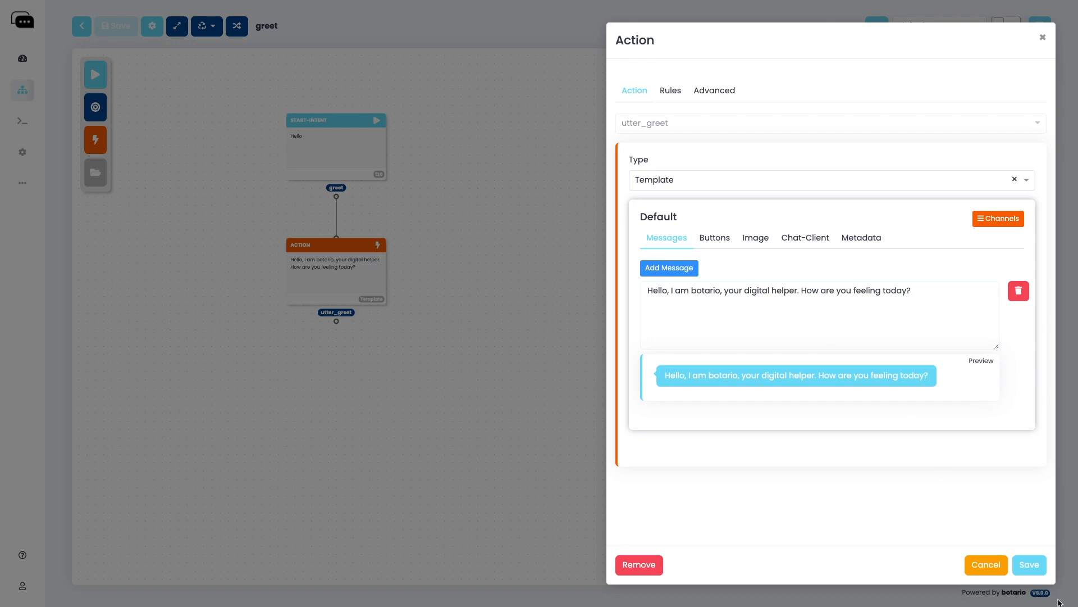
click(1029, 564)
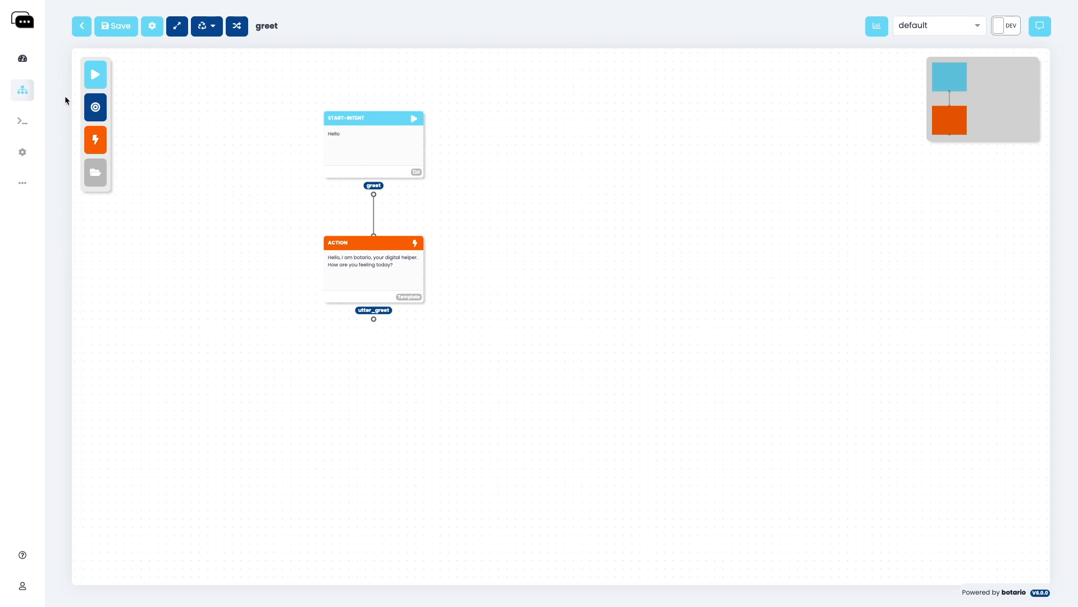
Add two Intent nodes side by side below the utter_greet Action node and connect both to its output
drag(98, 107, 281, 351)
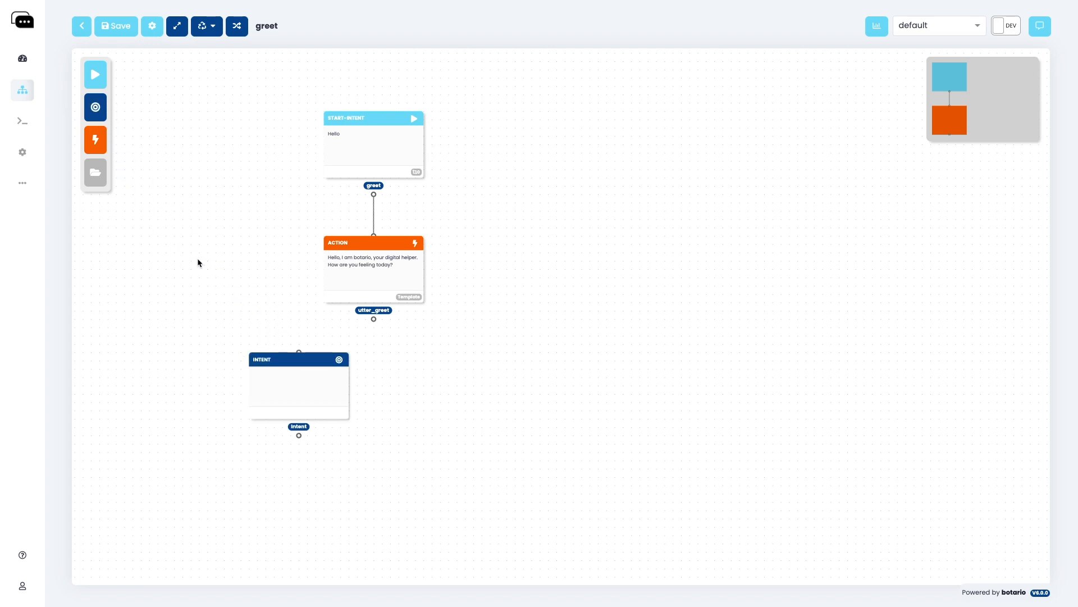
mouse_move(102, 111)
mouse_down()
mouse_move(518, 381)
mouse_move(455, 385)
mouse_move(489, 399)
mouse_up()
drag(373, 319, 292, 360)
mouse_move(373, 319)
mouse_down()
mouse_move(484, 368)
mouse_move(472, 400)
mouse_up()
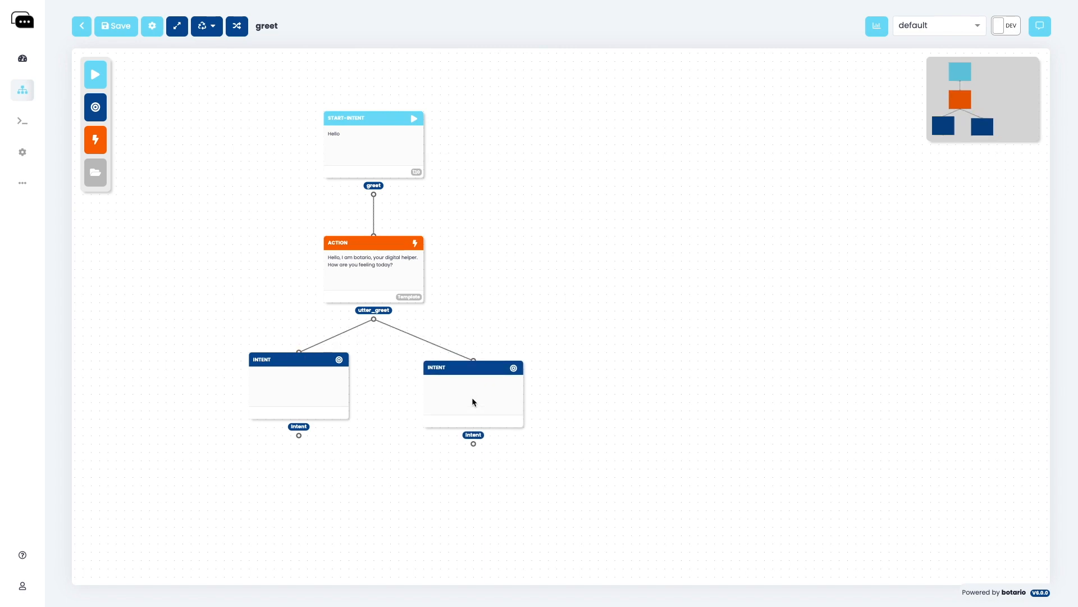
Give the first of the two Intent nodes a new intent named good, described as "I am feeling good", and apply it
click(312, 387)
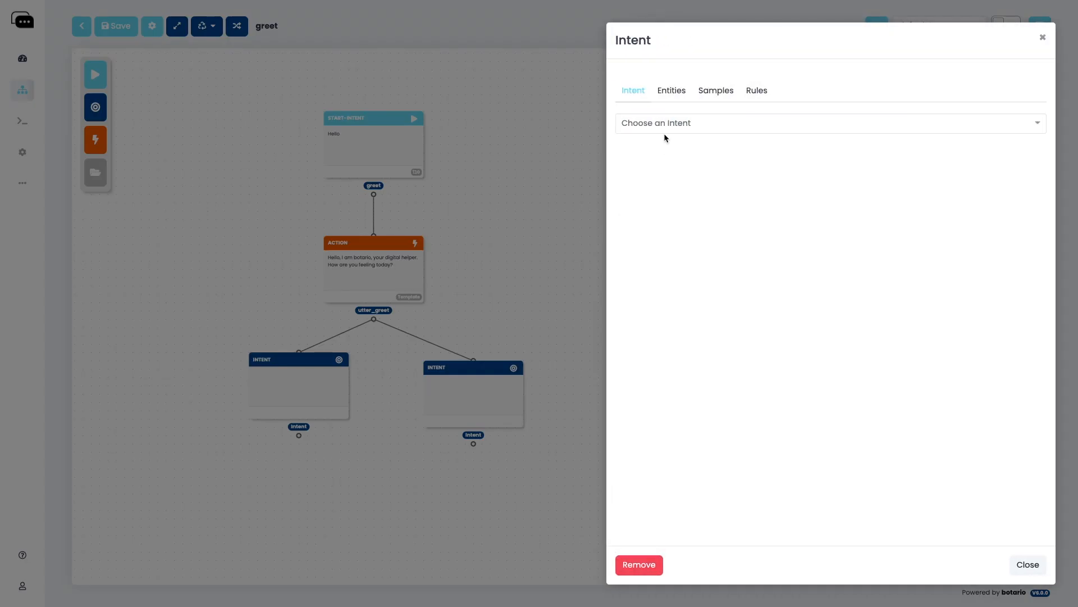
click(665, 129)
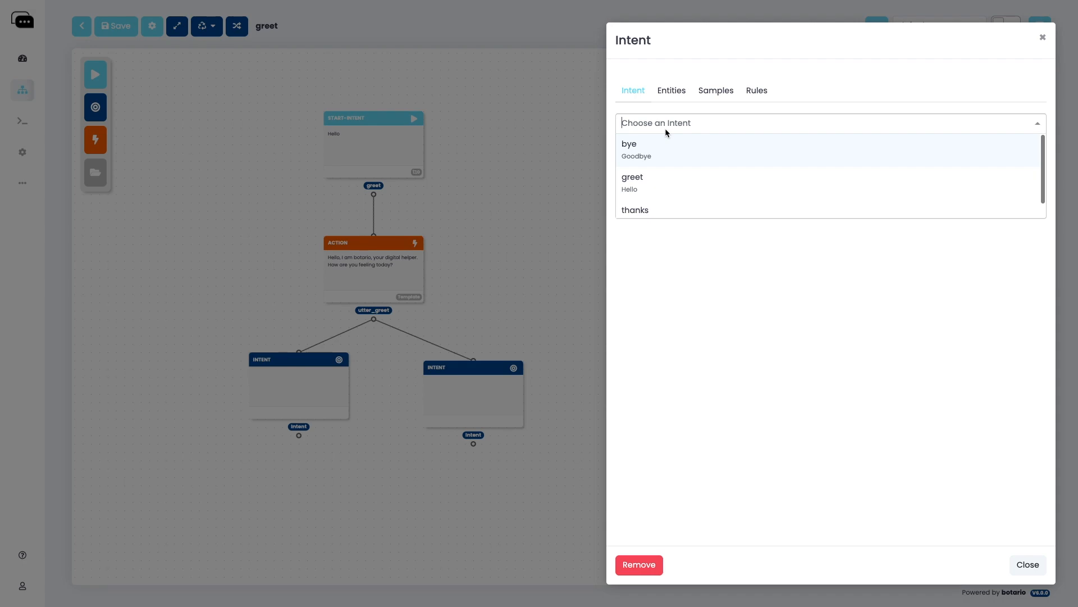
text(good)
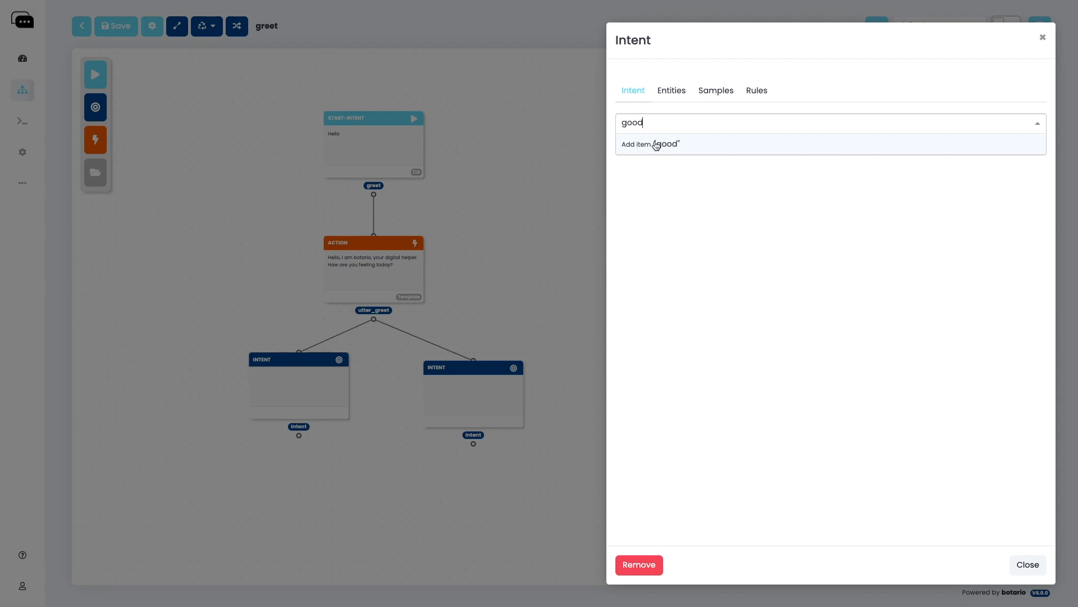
click(656, 144)
click(668, 184)
text(I am feeling good)
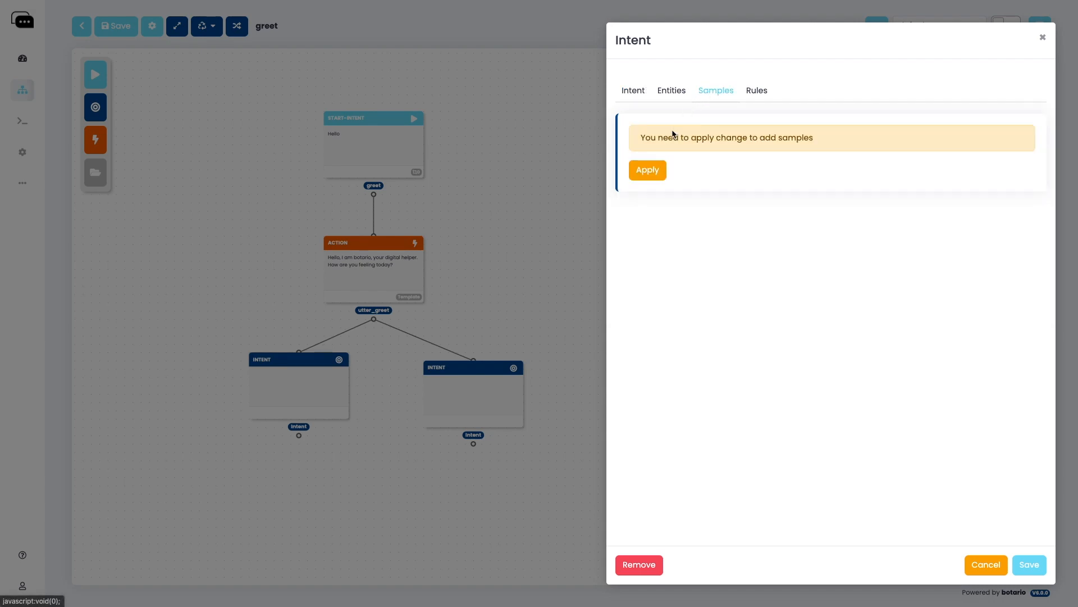
click(648, 170)
Add the samples "good", "i am feeling good" and "i am feeling good, thanks" to the good intent
click(663, 135)
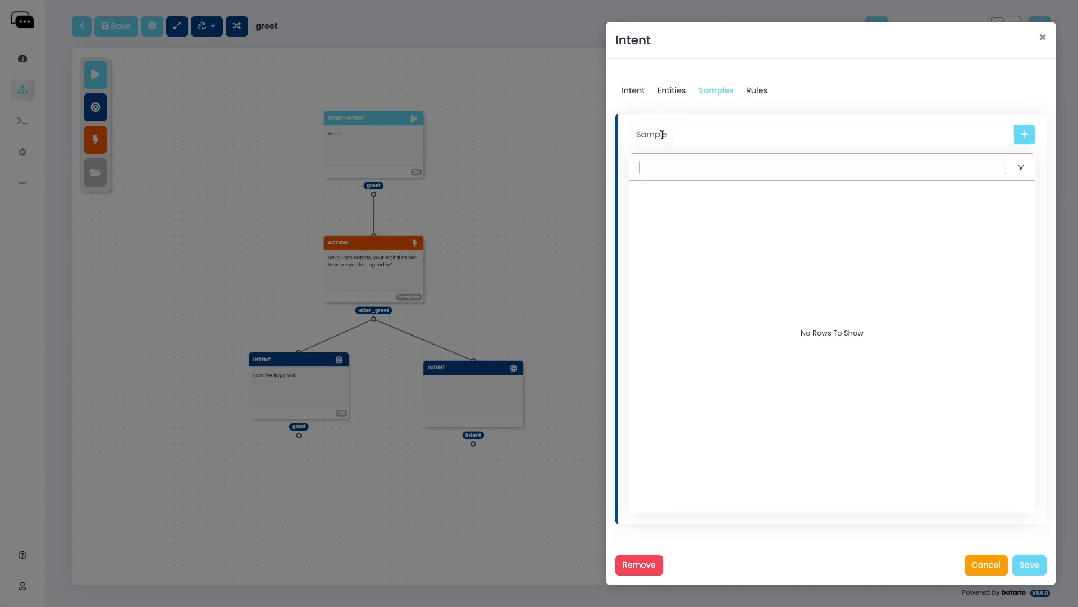
text(good)
key(Return)
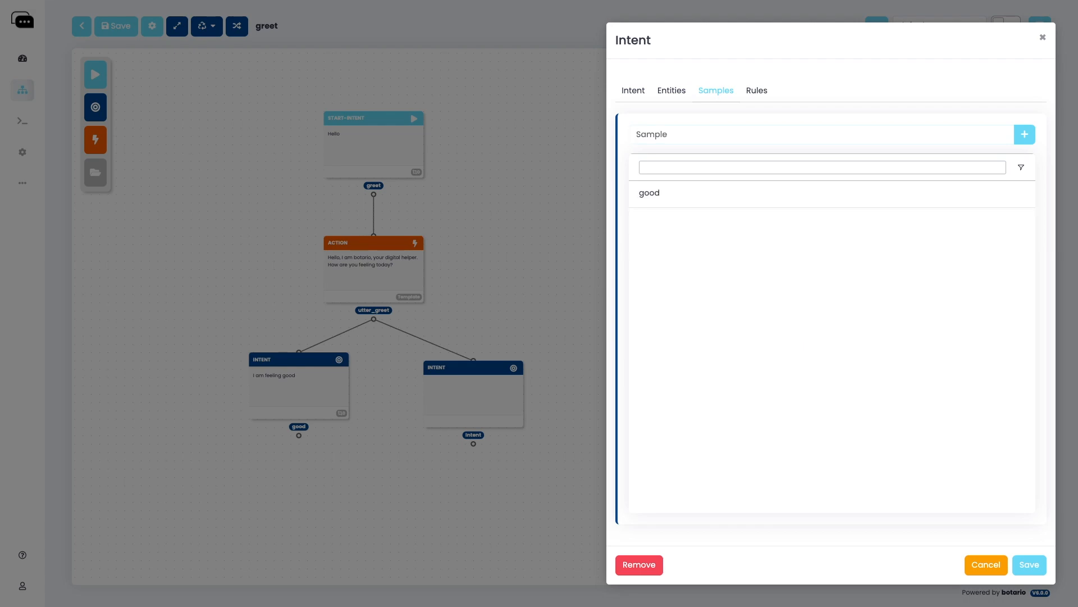
text(i am feeling good)
key(Return)
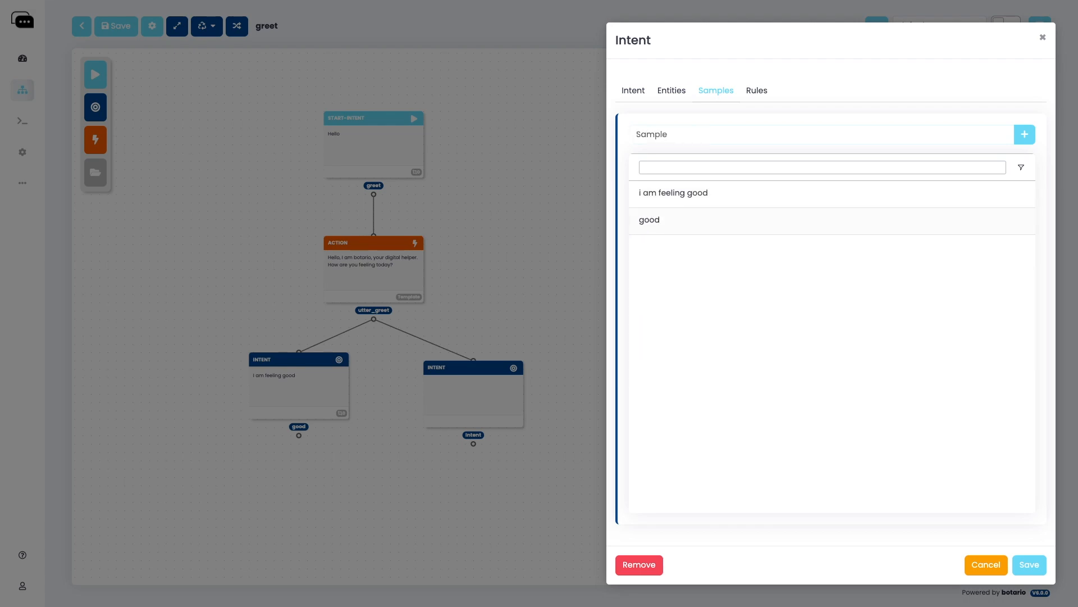
text(i am feeling good, thanks)
key(Return)
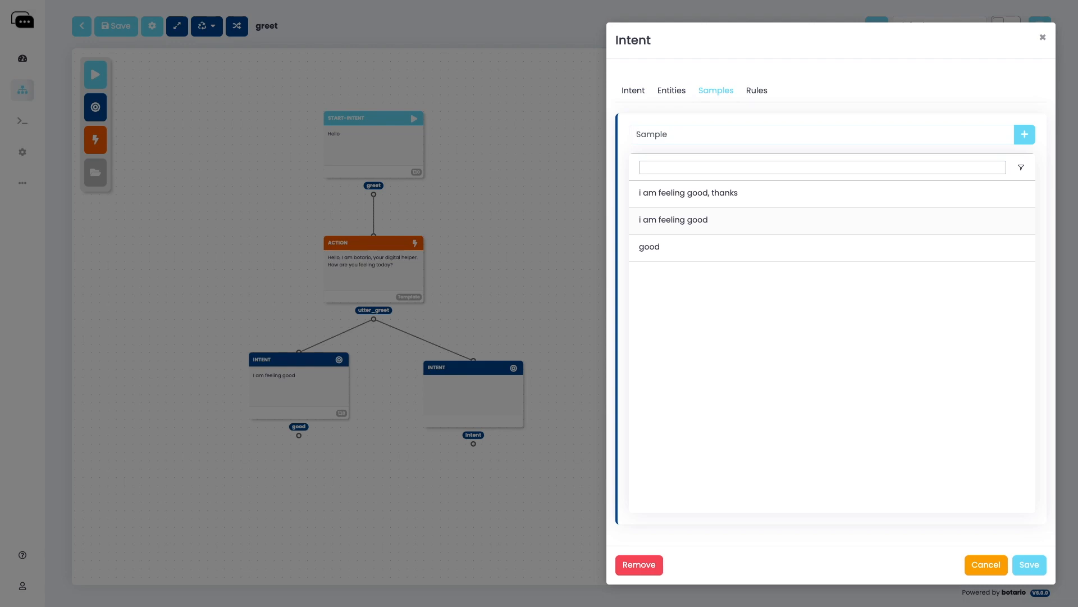
Add the samples "I am feeling great" and "Thanks, I am feeling great!" to the good intent and save the node
text(I am feeling great)
key(Return)
text(T)
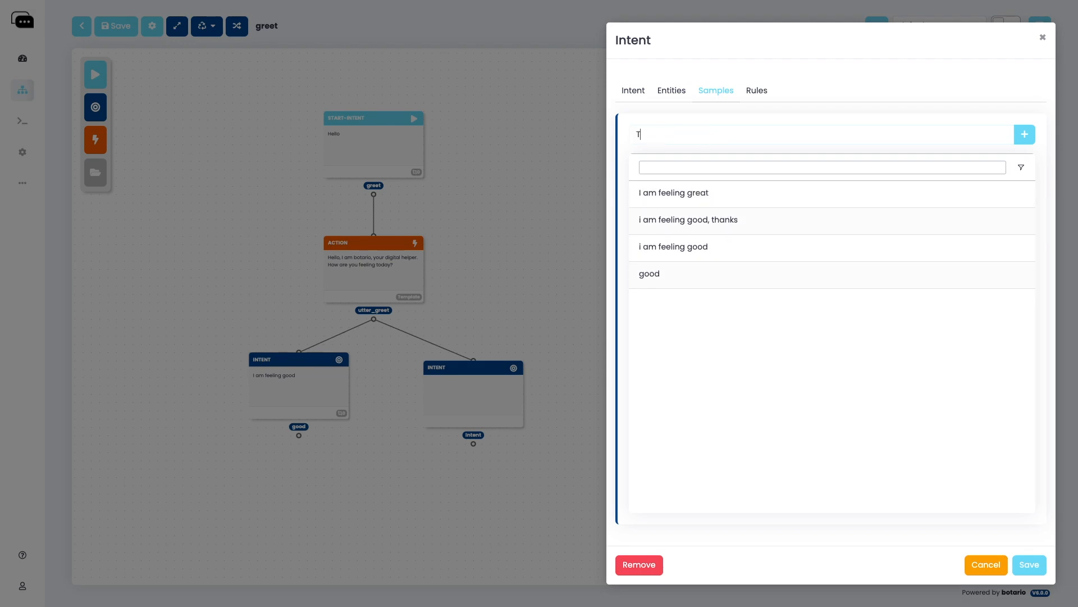
text(hanks, I am feeling great!)
key(Return)
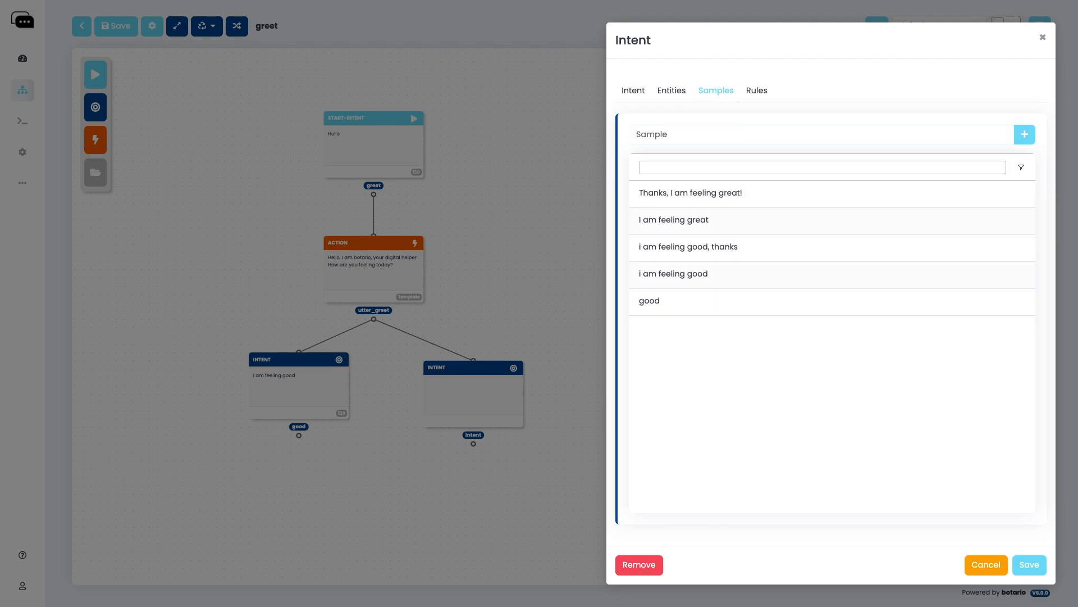
click(1030, 564)
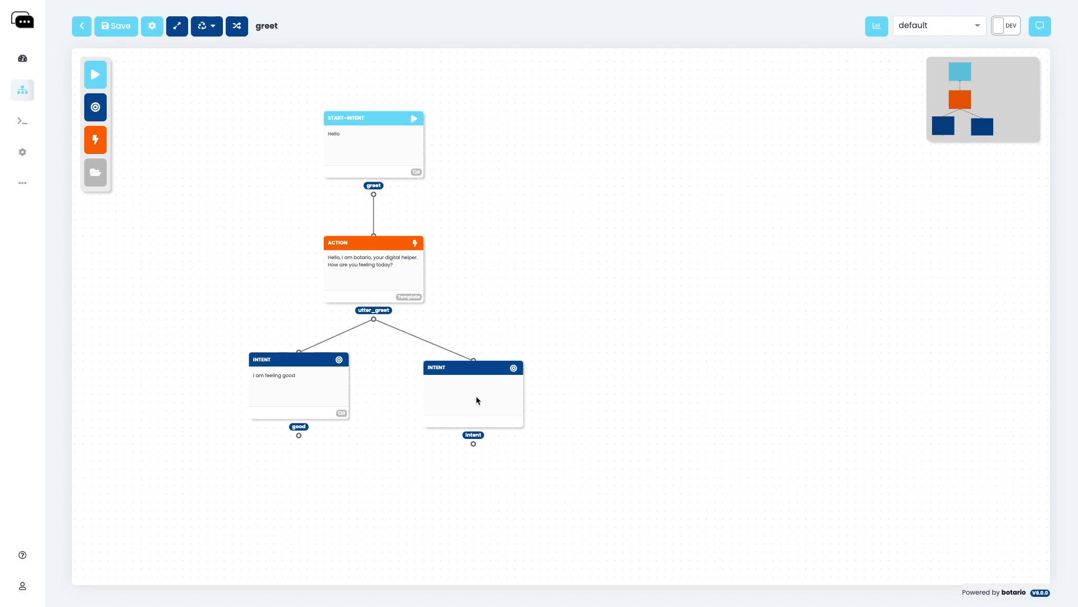
Give the empty Intent node a new intent named bad, described as "I am not feeling good", and apply it
click(476, 399)
click(646, 124)
text(bad)
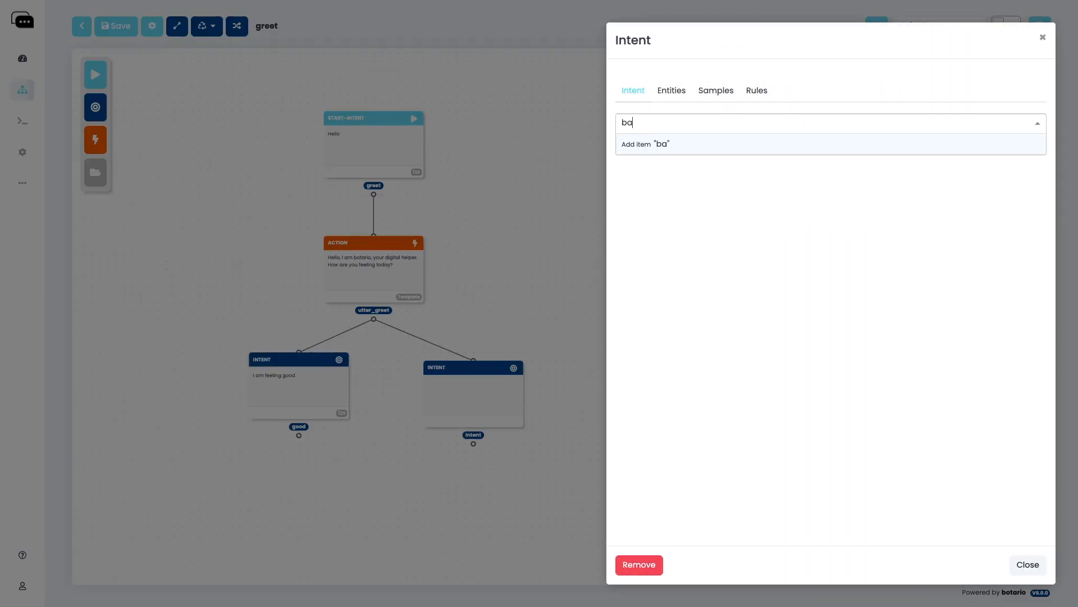
click(648, 143)
click(668, 182)
text(I am )
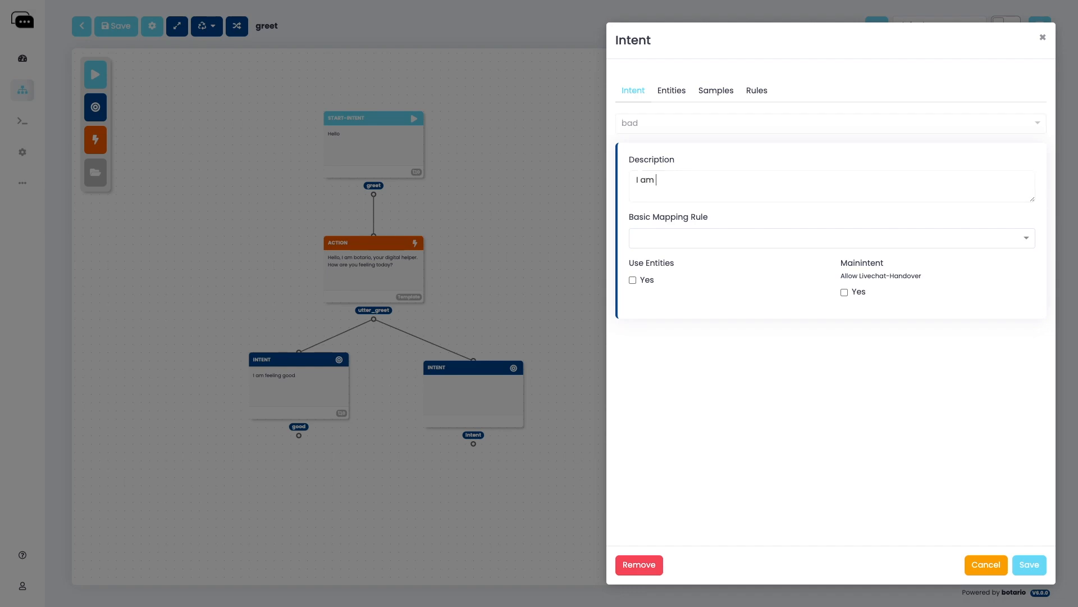
text(not feeling good)
click(713, 90)
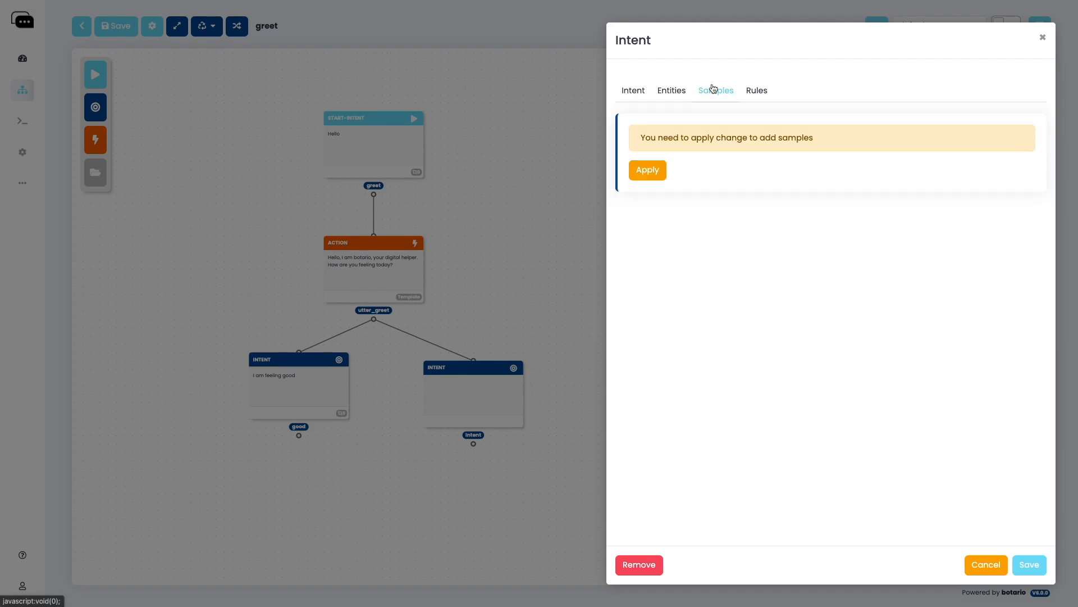
click(647, 170)
Add the samples "I feel bad", "I am feeling down", "I feel like today is a bad day" and "I dont feel good" to the bad intent
click(666, 140)
text(I feel bad)
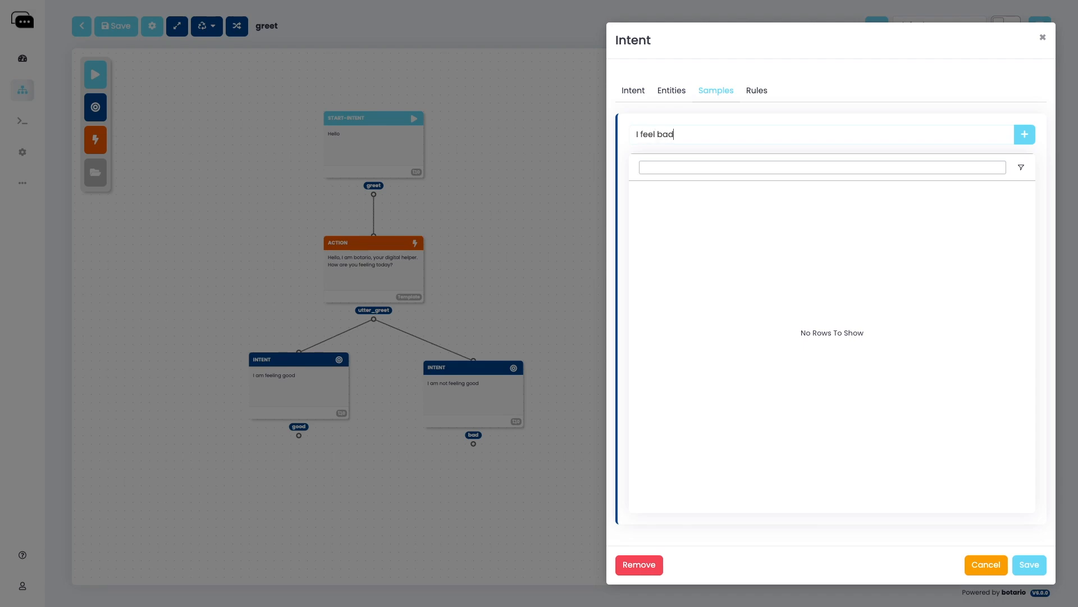
key(Return)
text(I am feeling down)
key(Return)
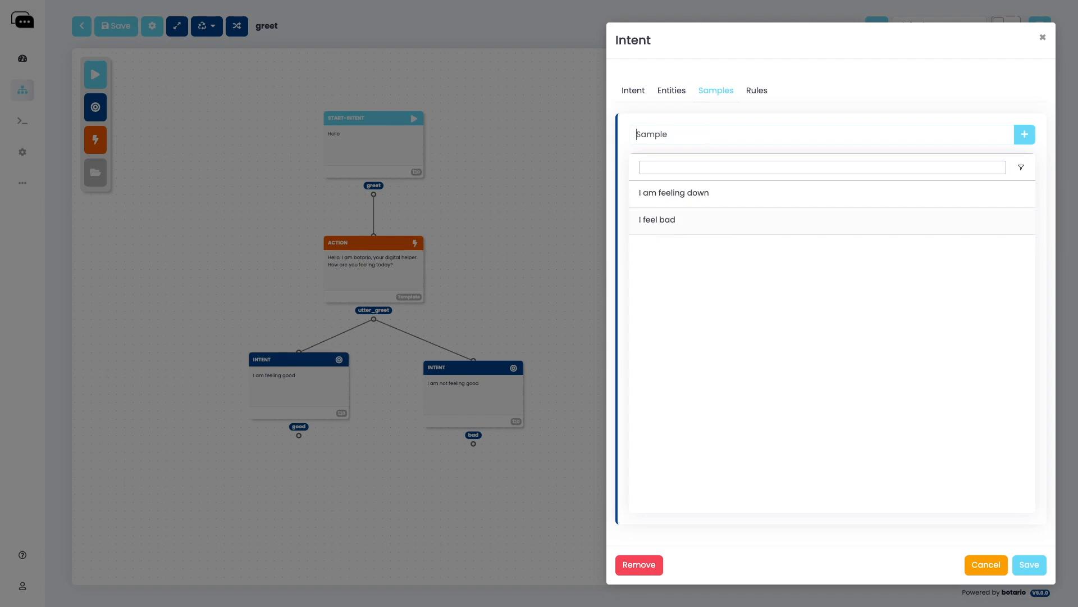
text(I feel like today is a bad day)
key(Return)
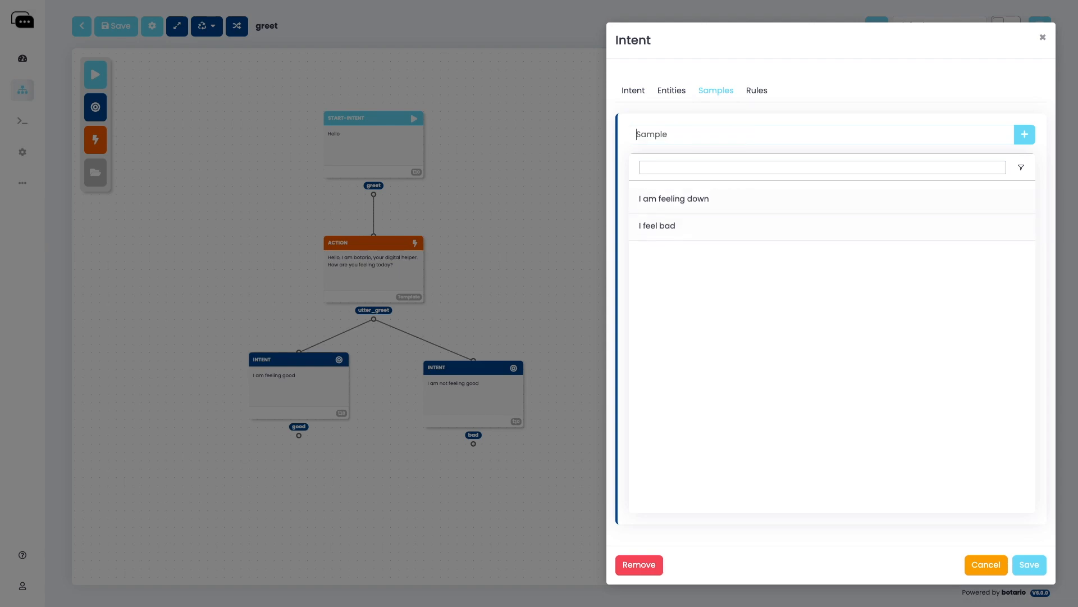
text(I dont )
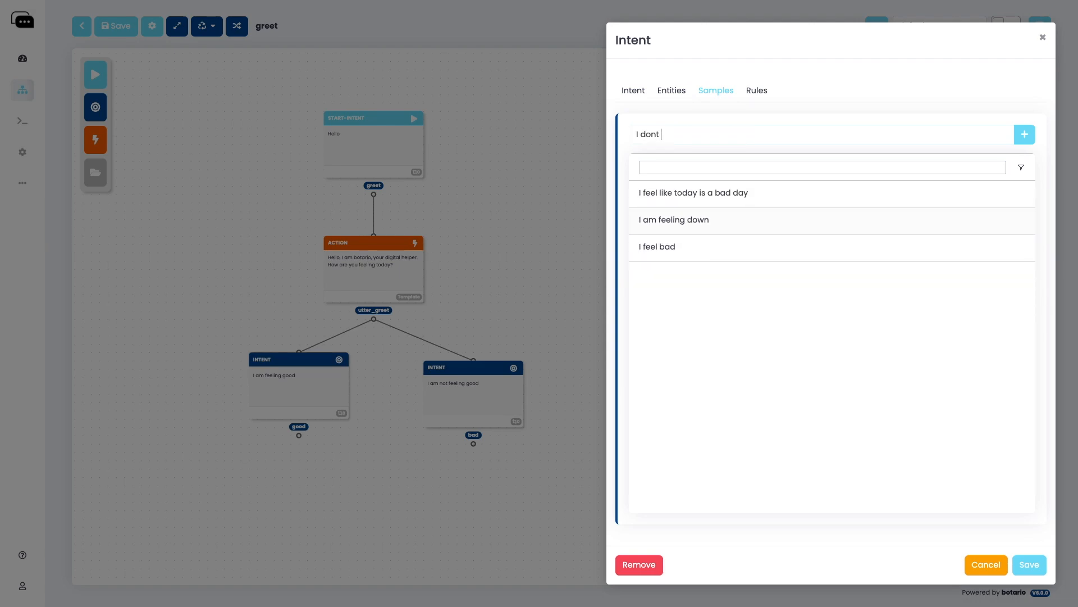
text(feel good)
key(Return)
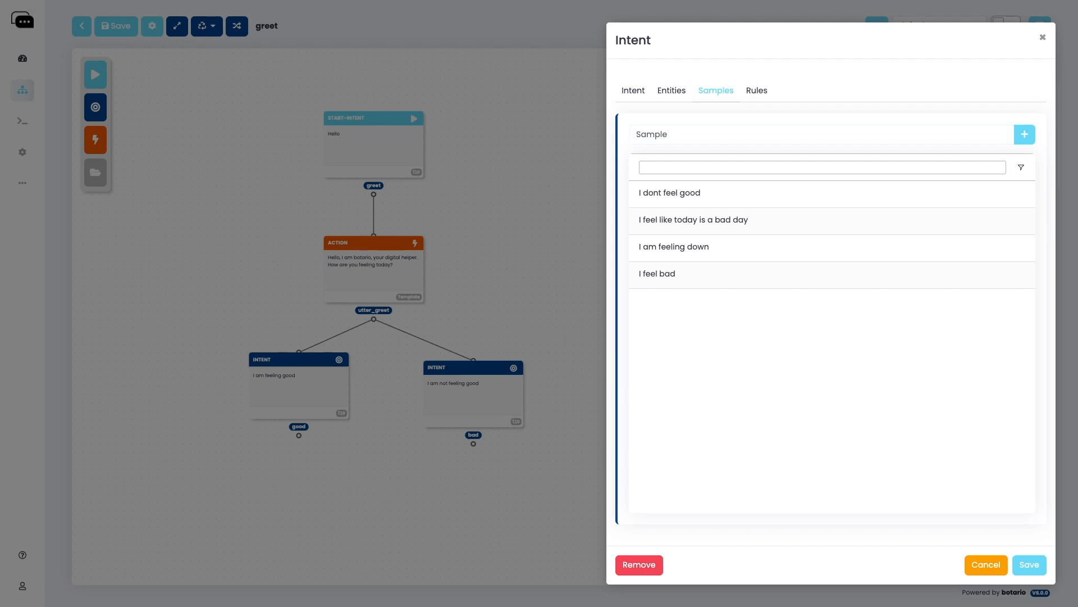
Add the sample "I dont feel great" to the bad intent and save the node
text(I dont feel great)
key(Return)
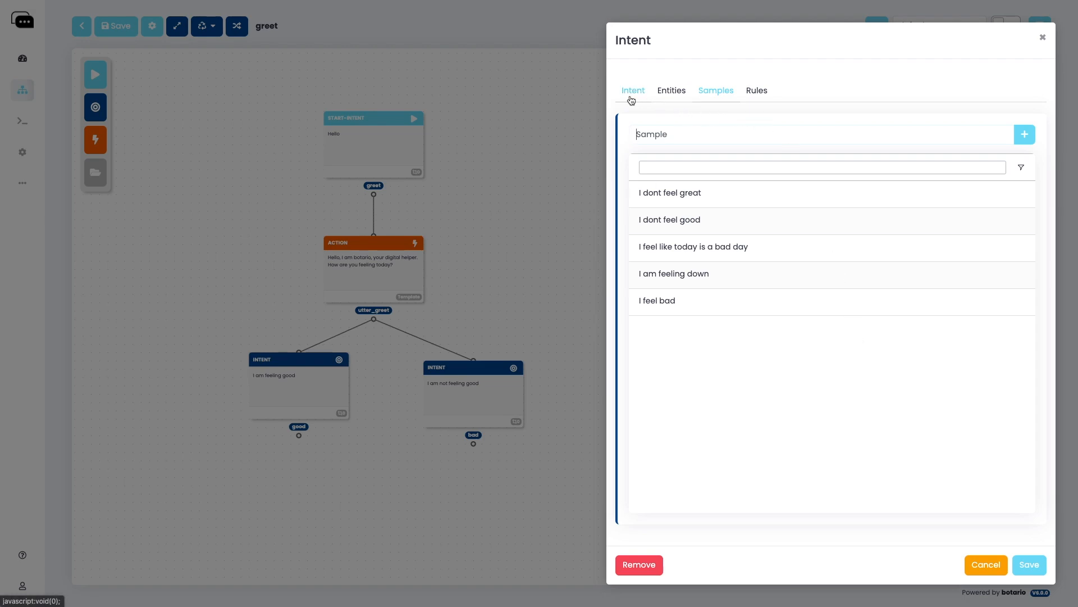
click(1029, 564)
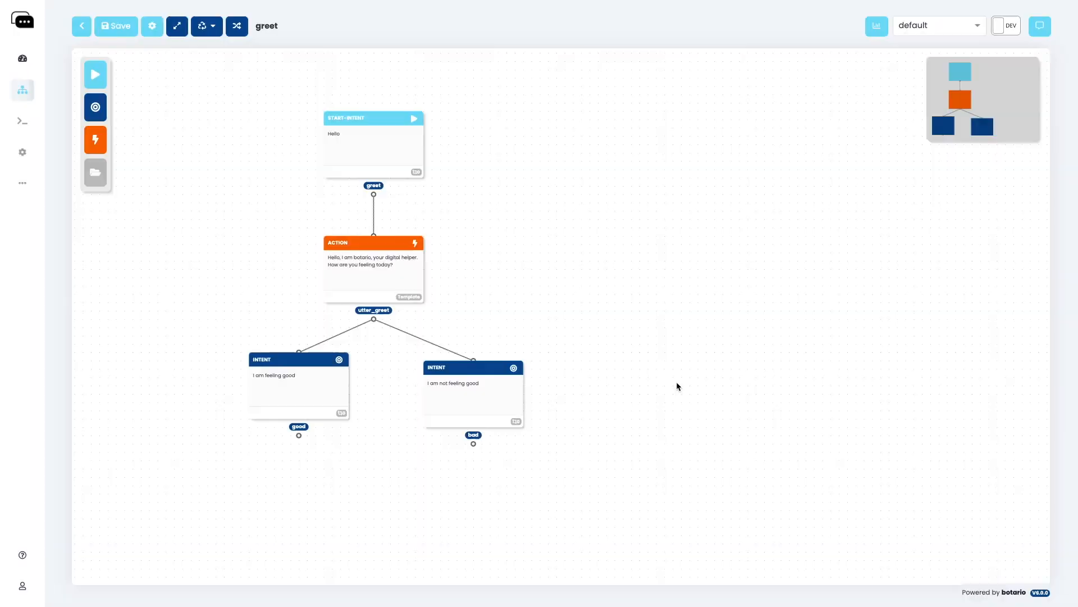
Place two Action nodes below the good and bad intents and connect each intent to the action beneath it
drag(667, 321, 648, 286)
drag(95, 140, 242, 391)
drag(96, 139, 452, 418)
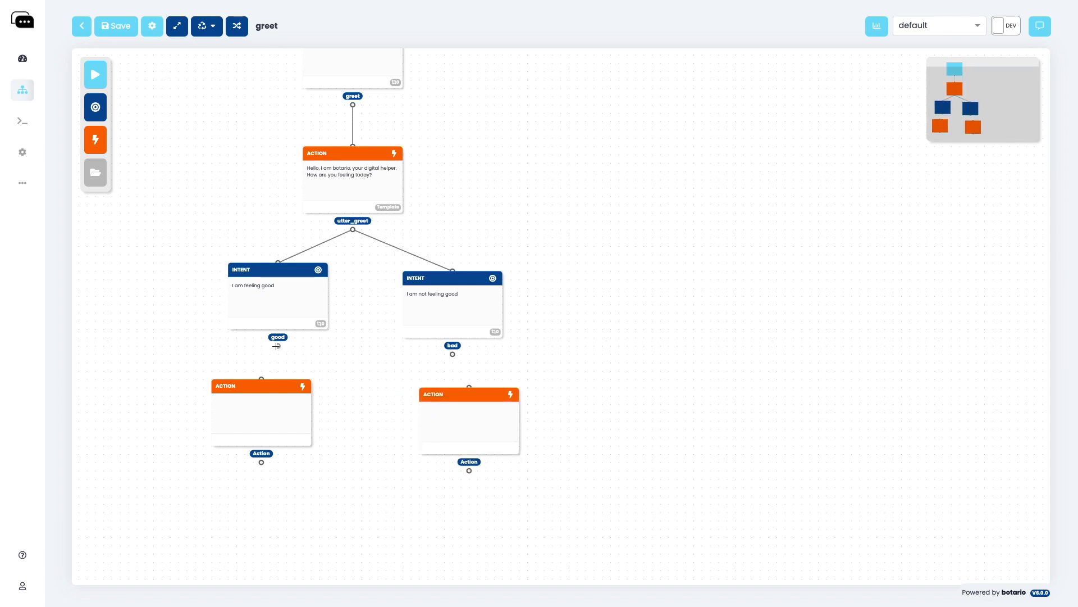
drag(278, 346, 261, 378)
drag(452, 354, 466, 401)
Give the empty Action node under the good intent a new action named utter_good of type Template
click(241, 404)
click(655, 124)
text(utter_)
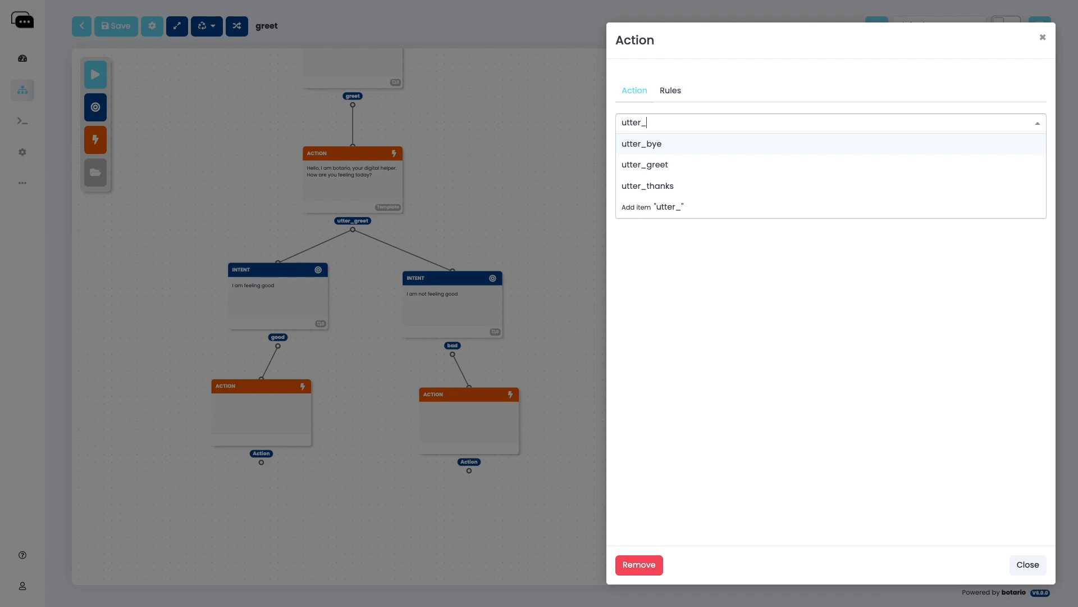
text(good)
click(668, 143)
click(665, 178)
click(662, 203)
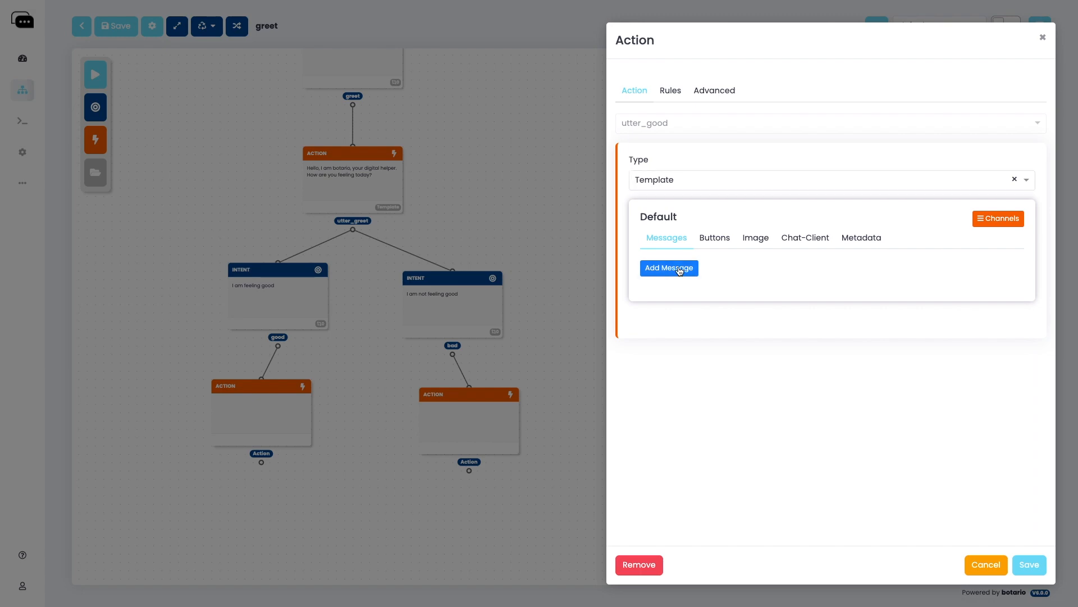
Add the message "I am glad to hear that you are feeling good!" to utter_good and save the node
click(680, 270)
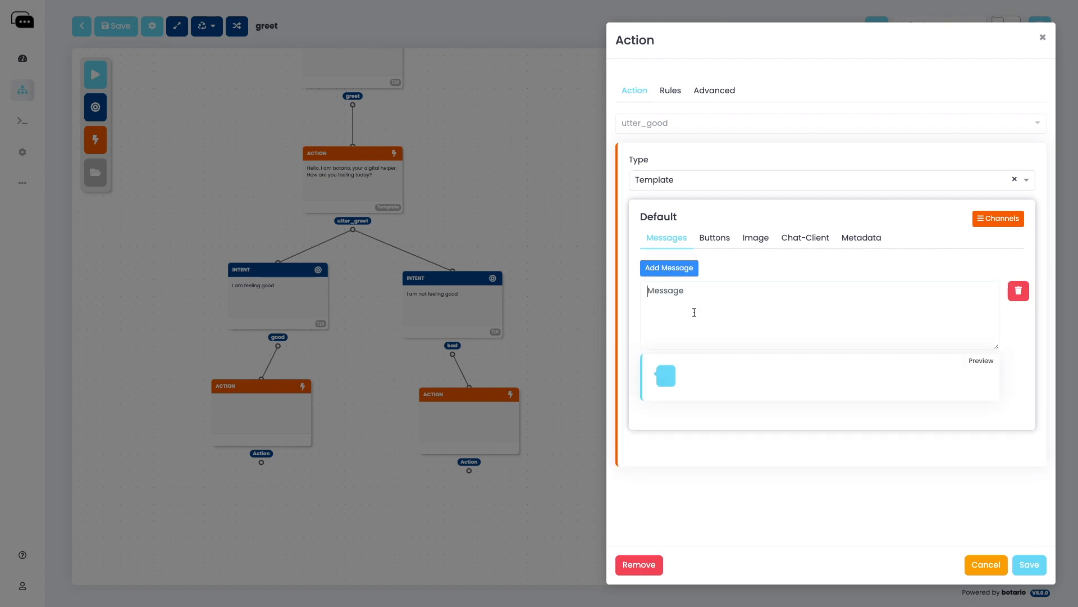
click(694, 312)
text(I am glad to hea)
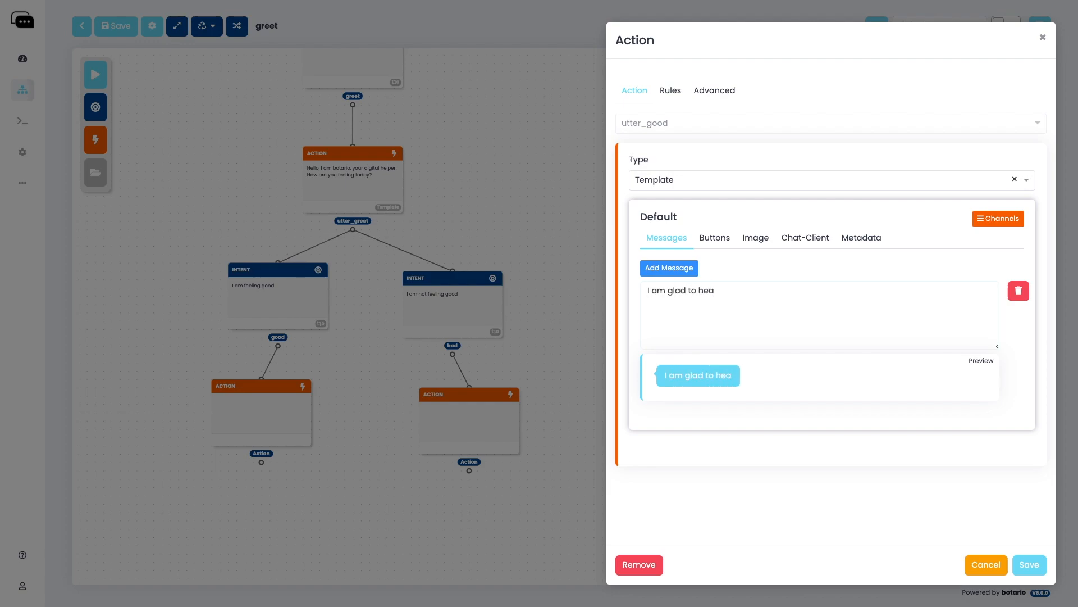
text(r that you are feeling good!)
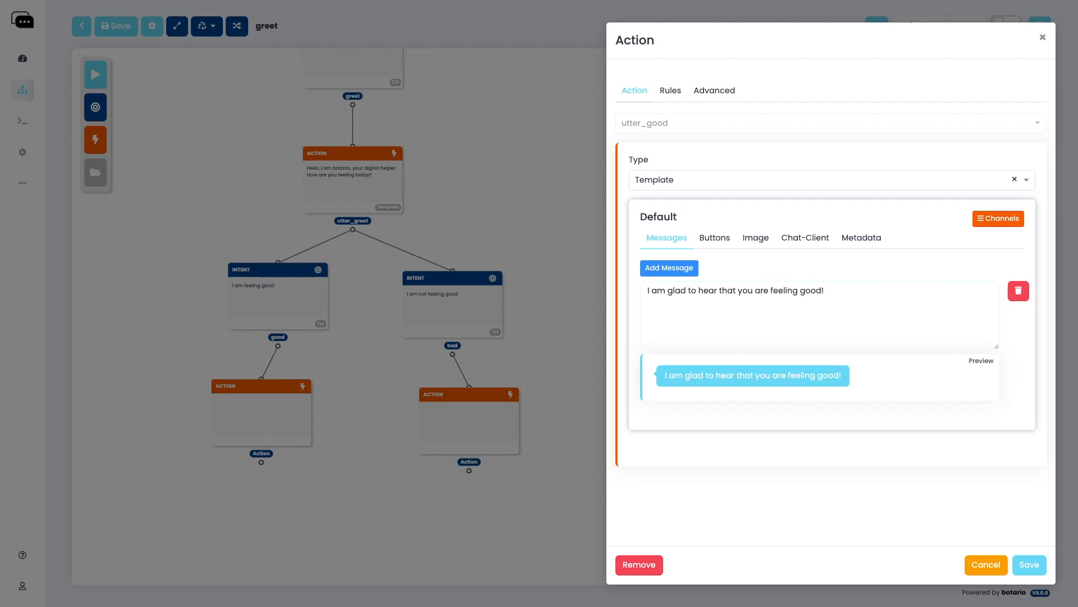
click(1020, 560)
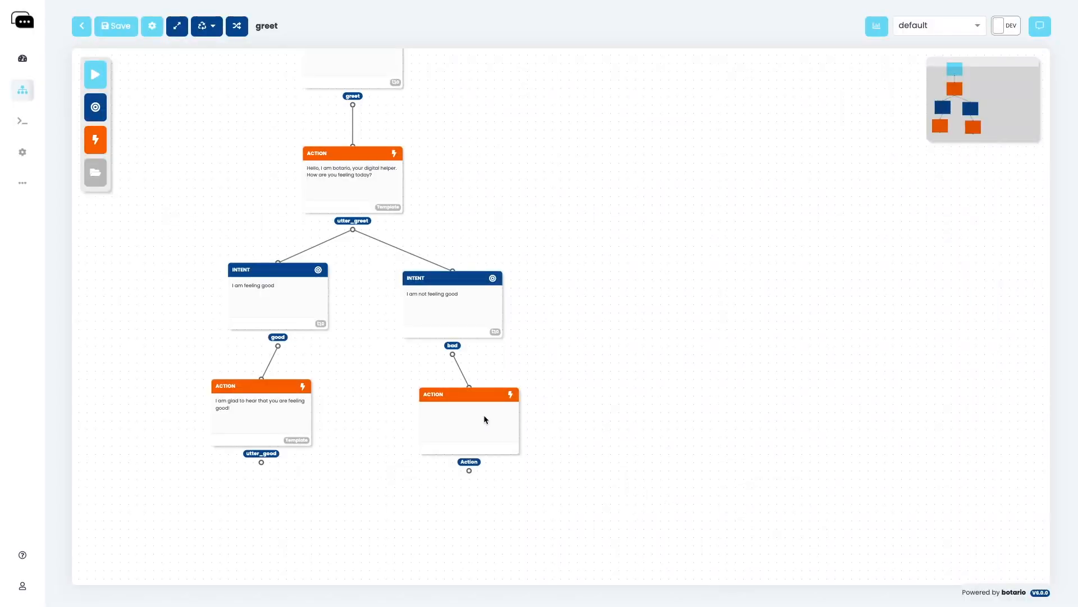
Give the empty Action node under the bad intent a new action named utter_bad of type Template
click(484, 417)
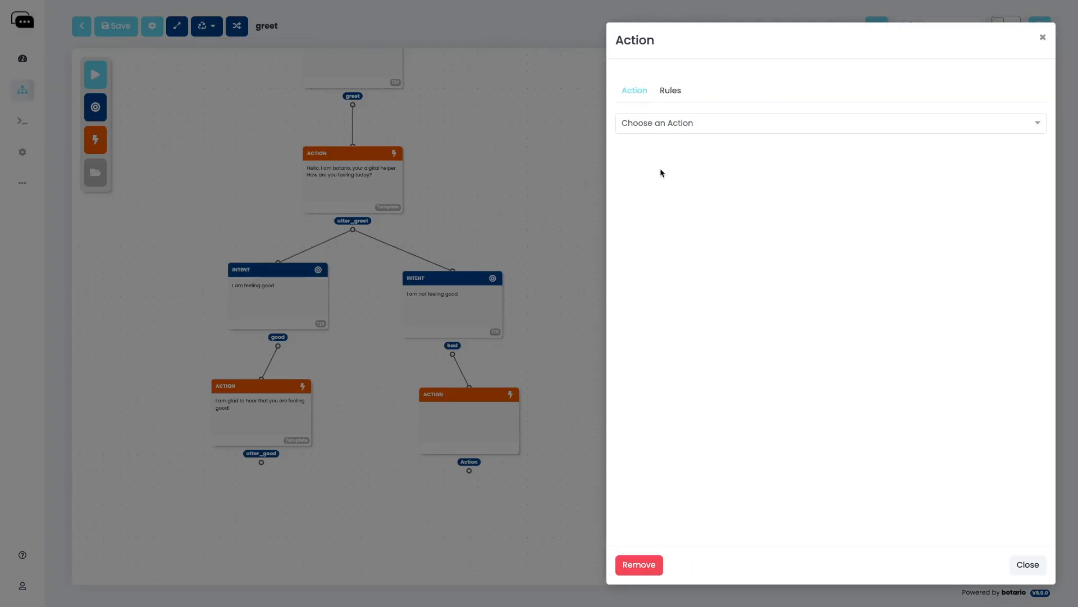
click(643, 123)
text(utter)
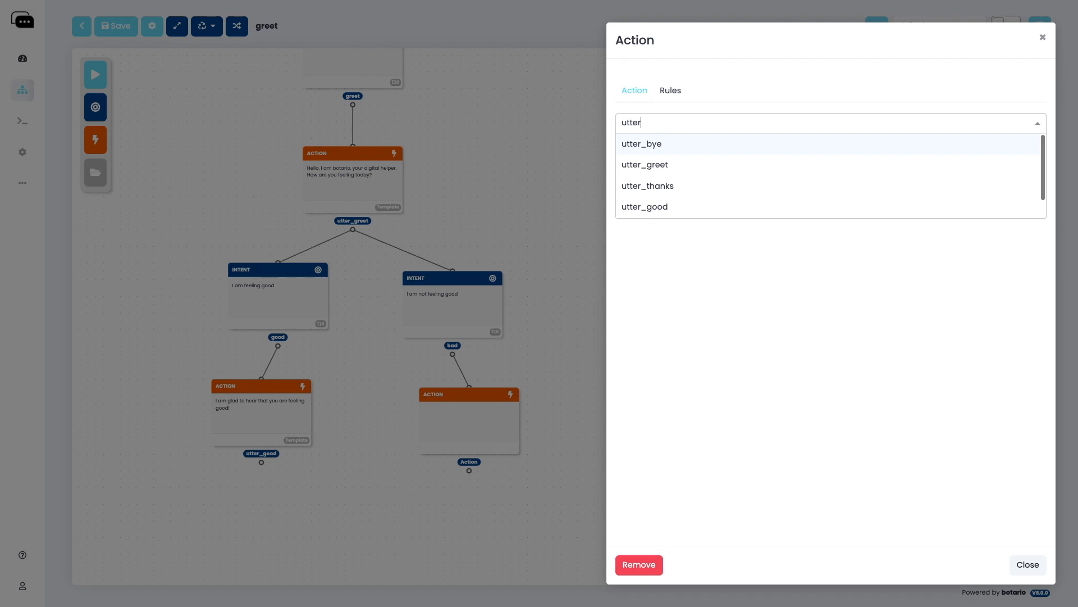
text(_bad)
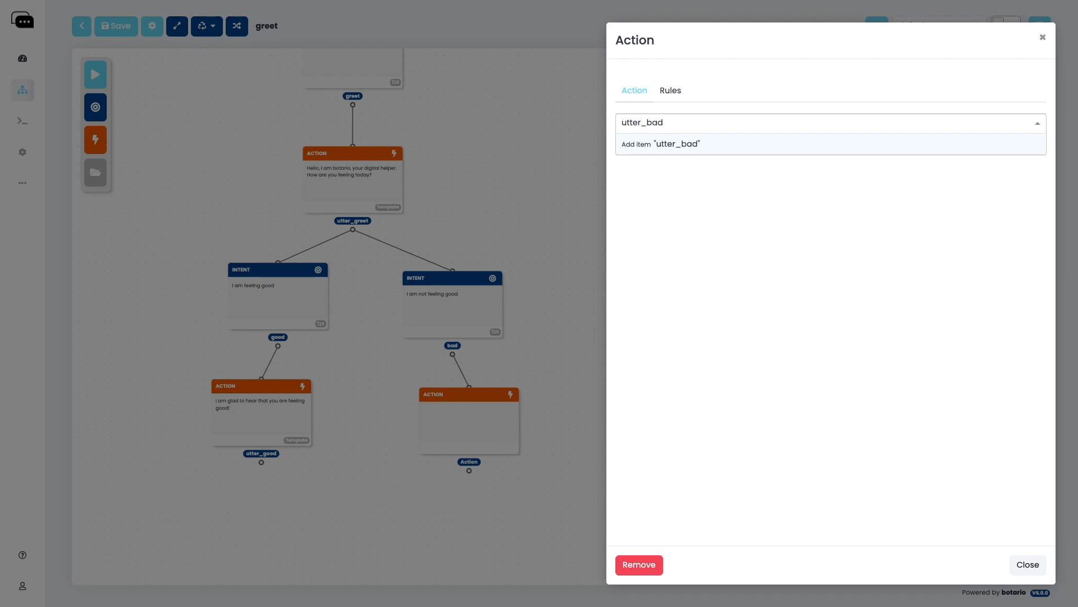
click(639, 140)
click(655, 178)
click(658, 202)
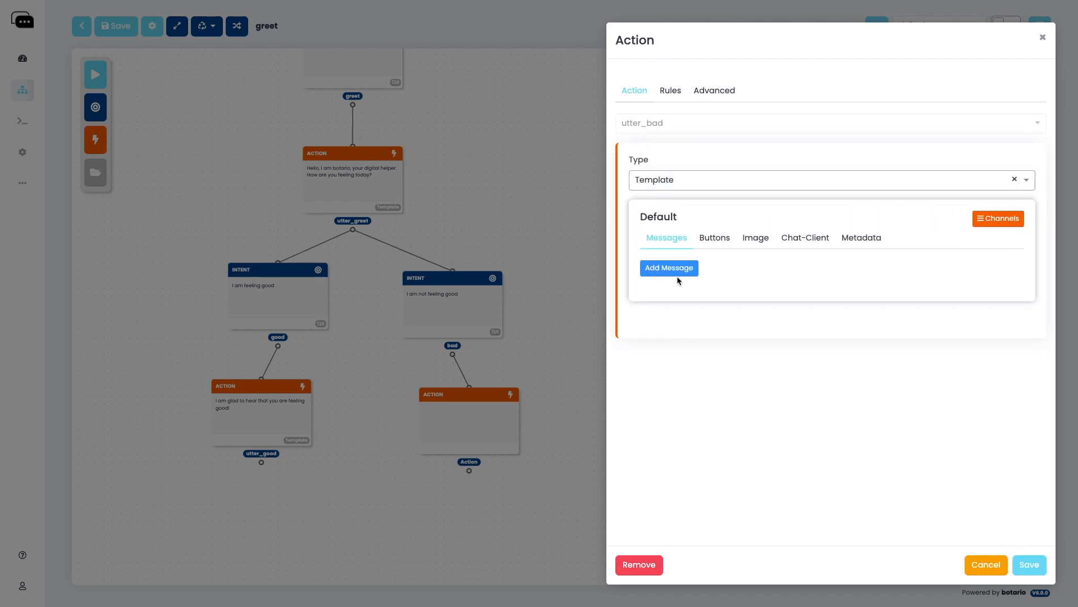
Add the message "Oh no! Here is something to cheer you up:" to the utter_bad action
click(675, 271)
click(693, 303)
text(Oh no!)
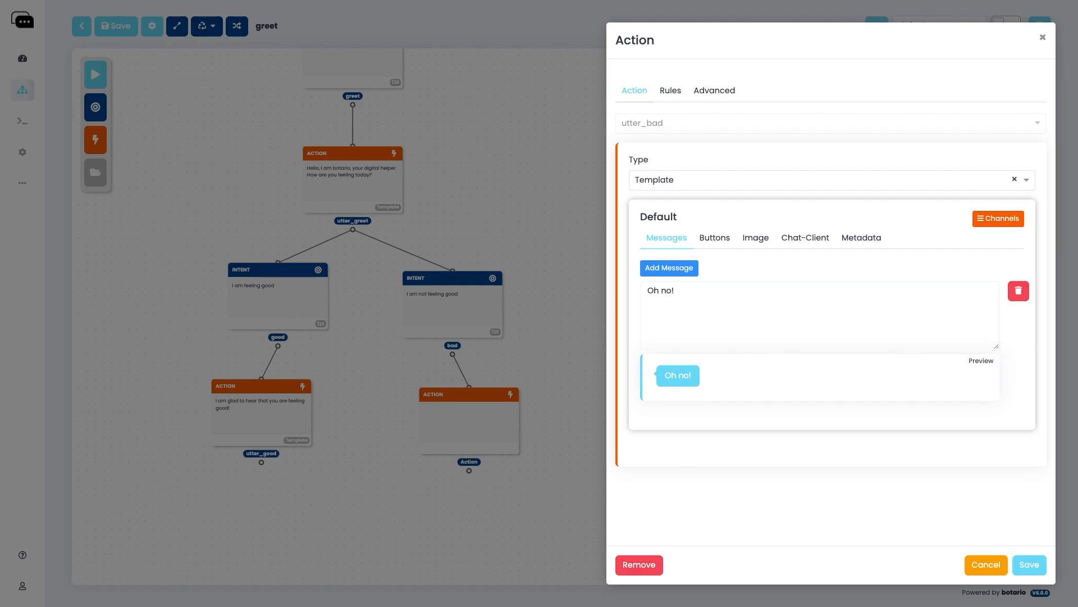
text( Here is )
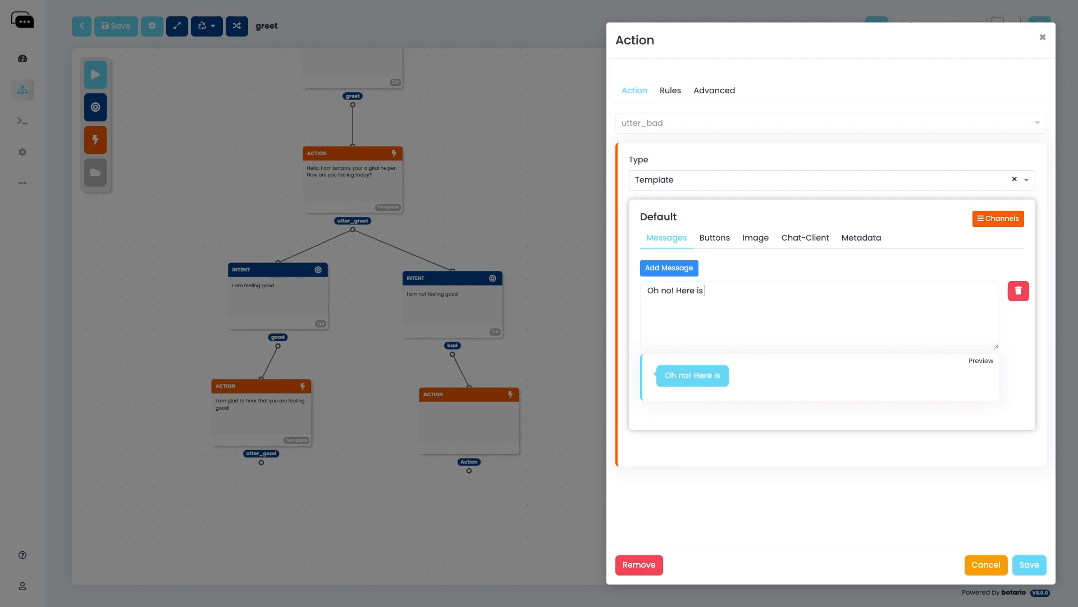
text(something to che)
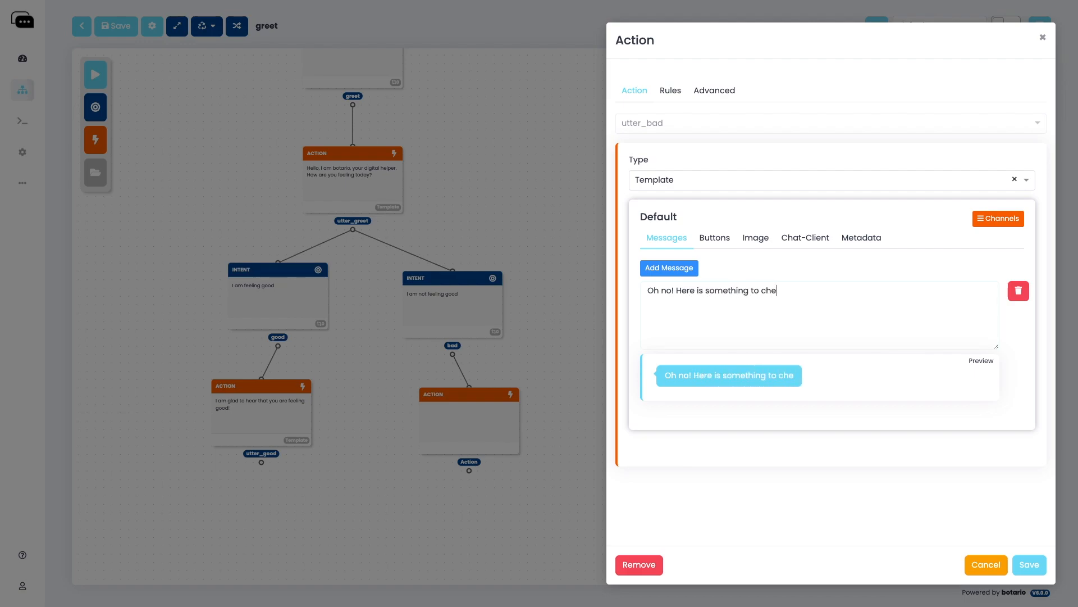
text(er you up)
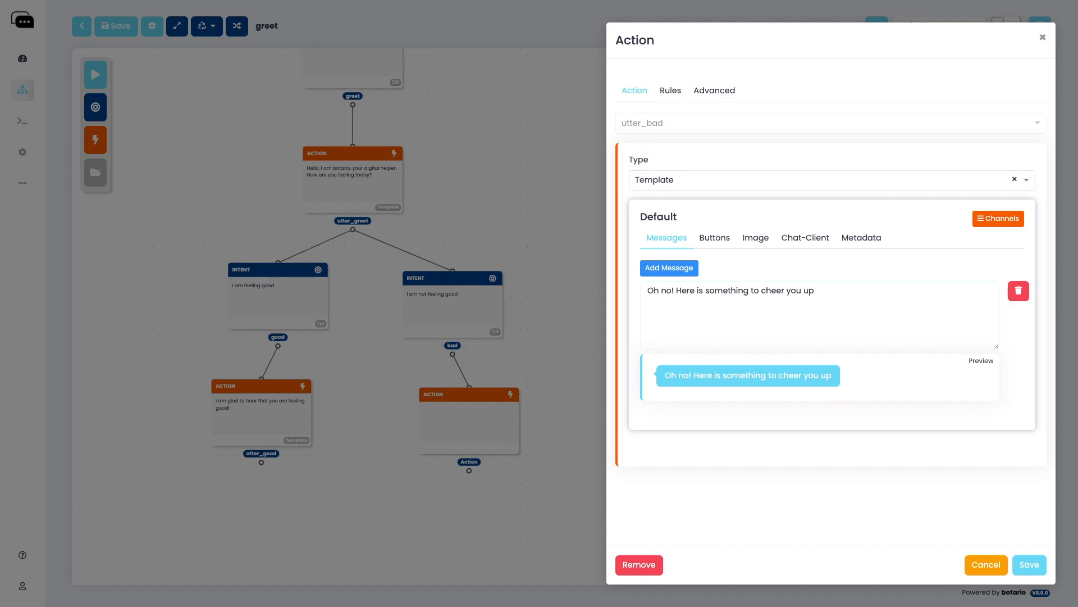
text(:)
click(755, 240)
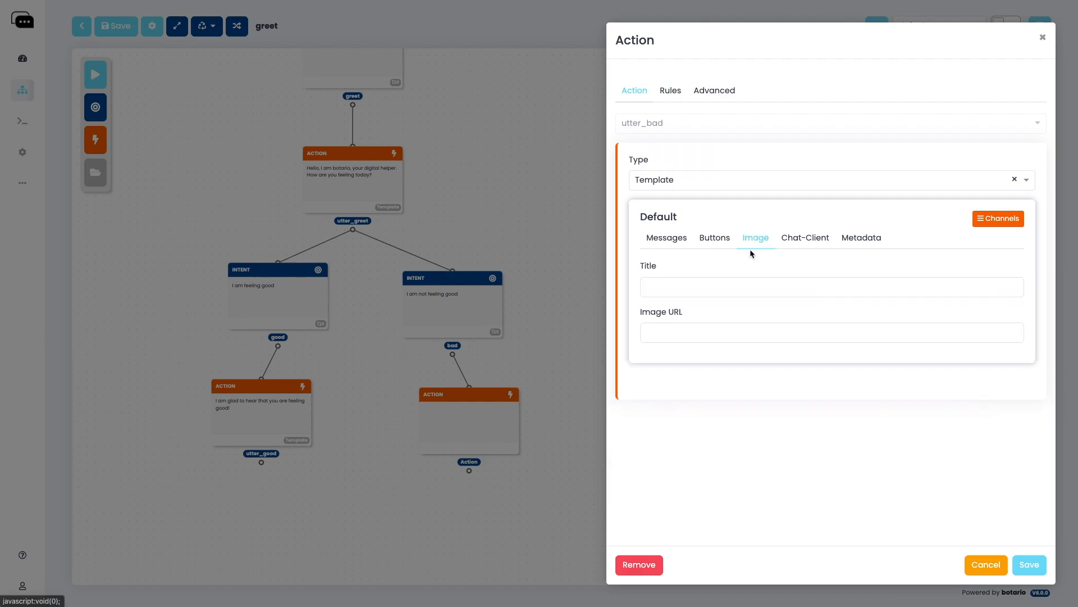
click(721, 290)
text(Puppy)
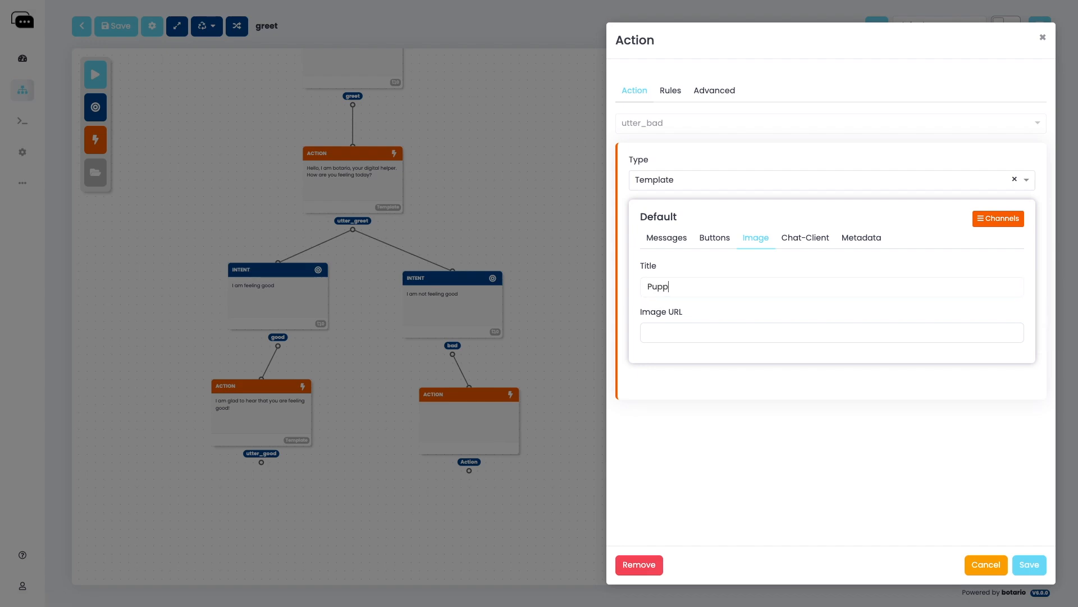
click(708, 333)
text(https://media.giphy.com/media/V3Z76ctCO3jG0/giphy.gif)
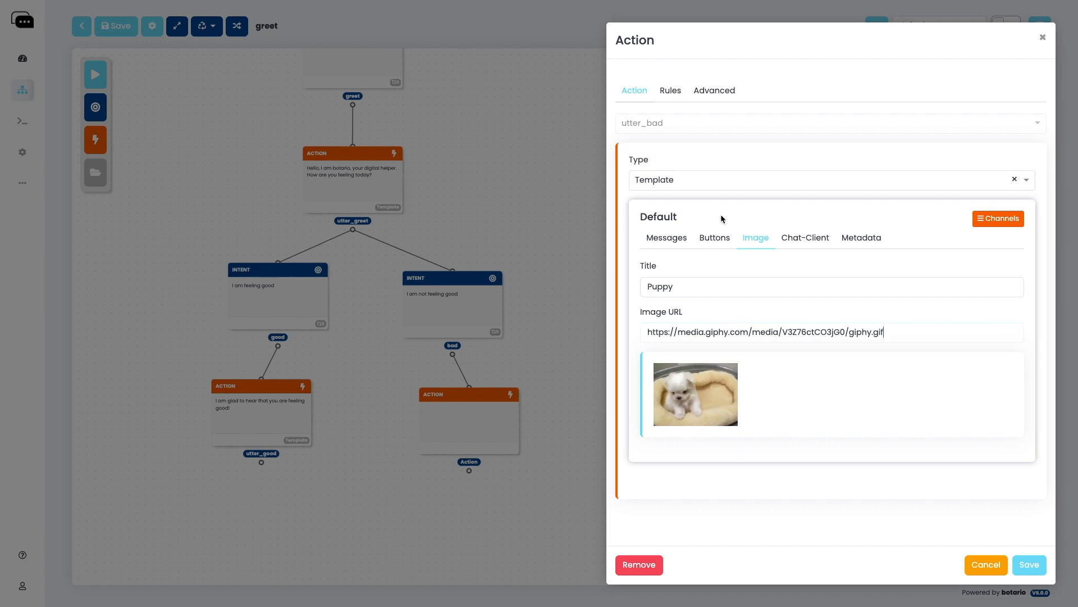
click(1027, 566)
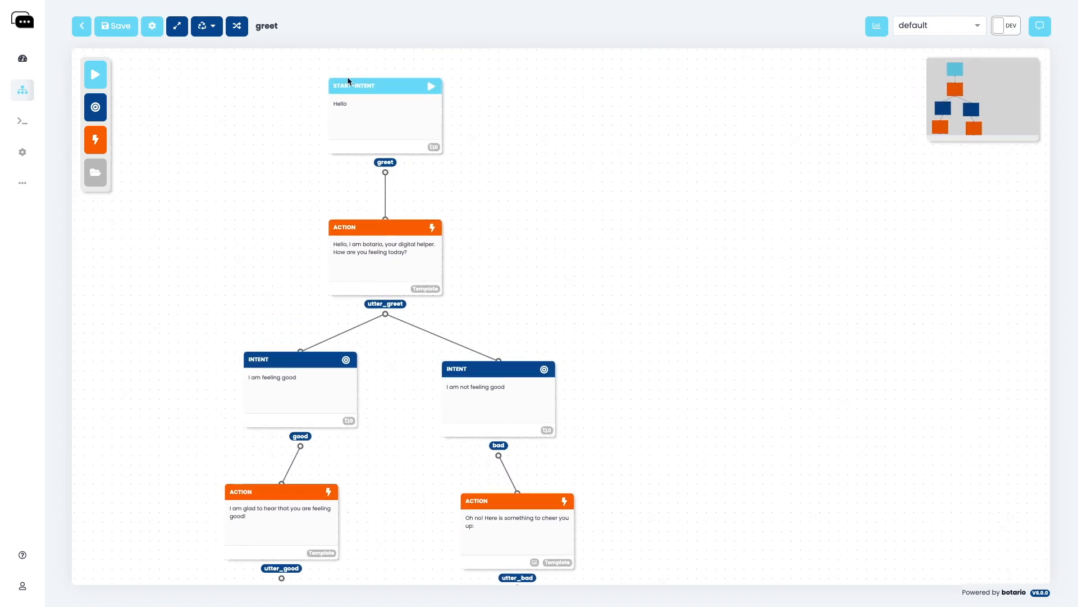
Arrange the greet flow with the Tight-Tree layout and save the story
click(203, 32)
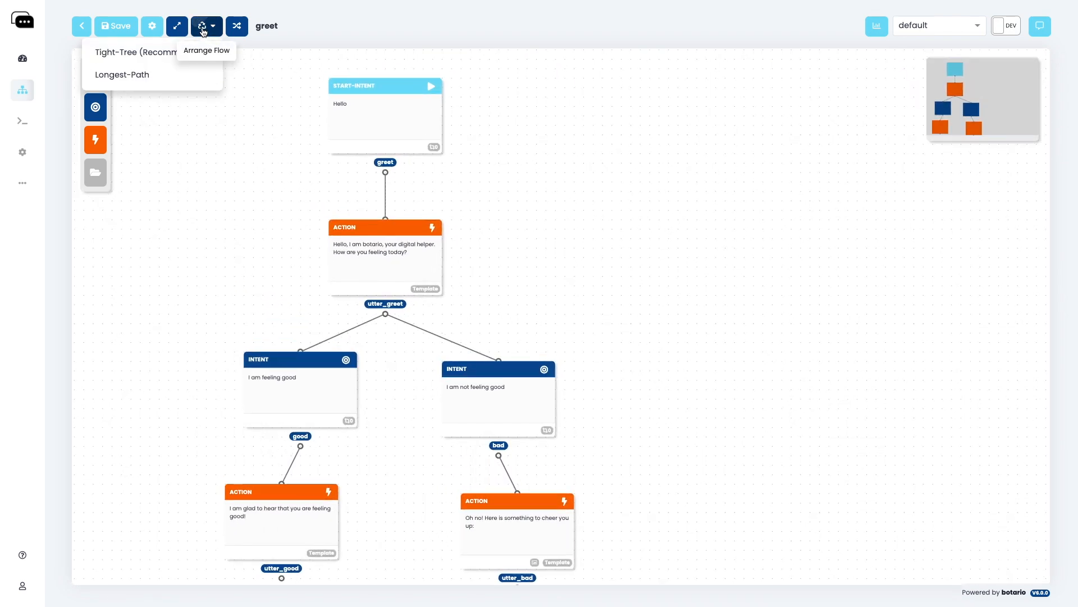
click(154, 52)
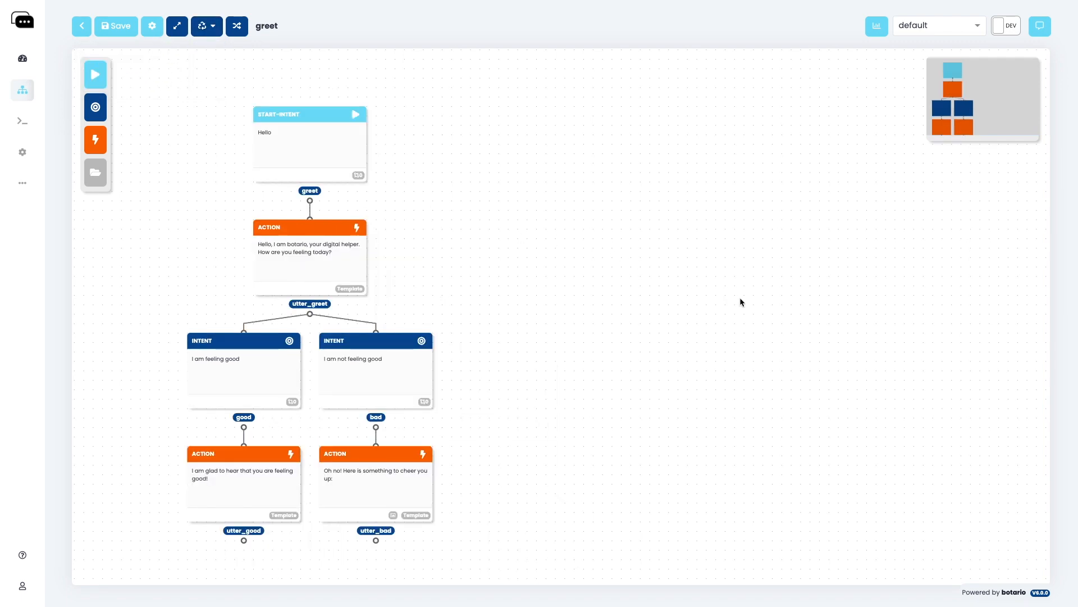
click(116, 25)
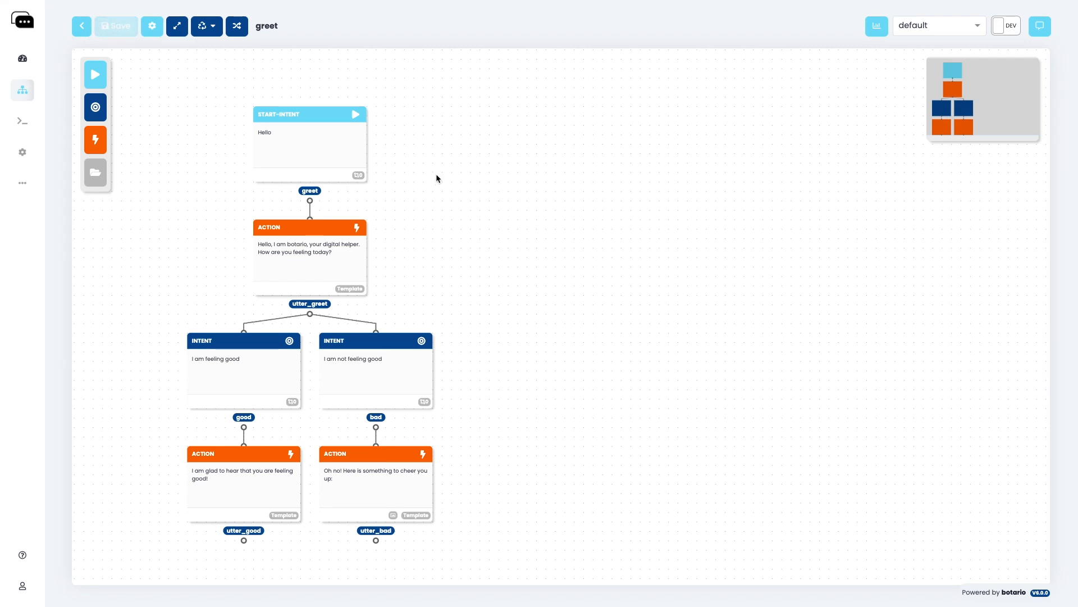
Train the model on the extended greet story and start the action and chat services
click(22, 123)
click(116, 34)
click(193, 76)
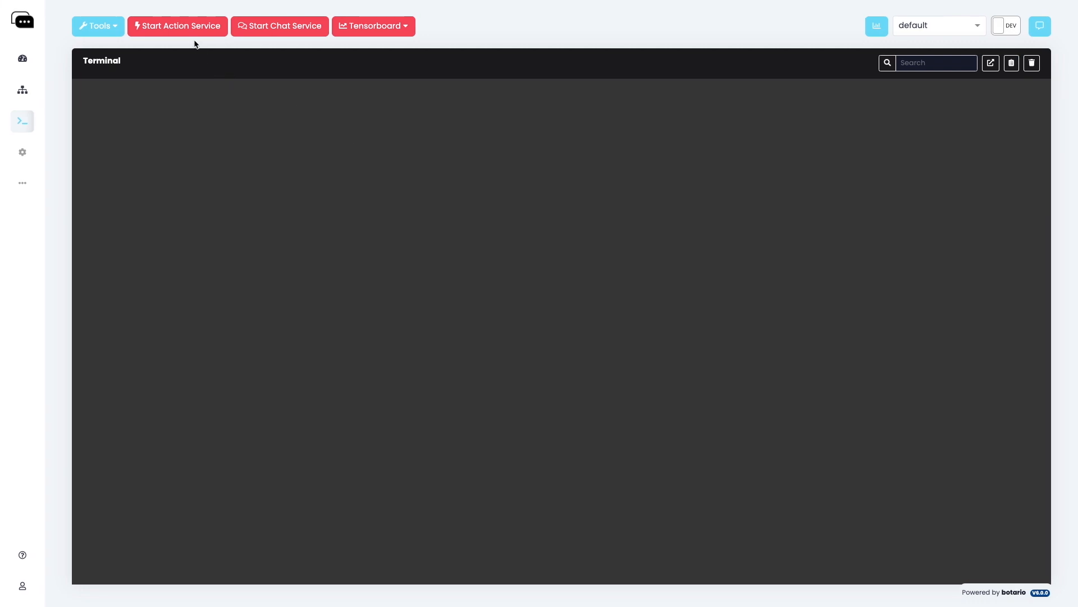
click(181, 29)
click(253, 31)
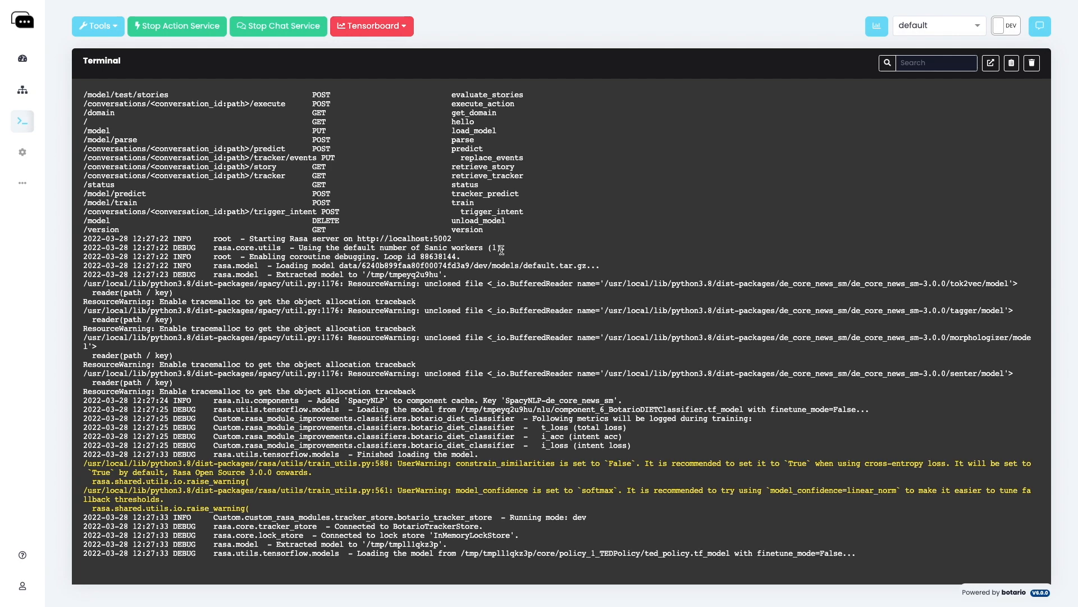
Test the good branch in the chat by sending "hi" and answering "good"
click(1036, 25)
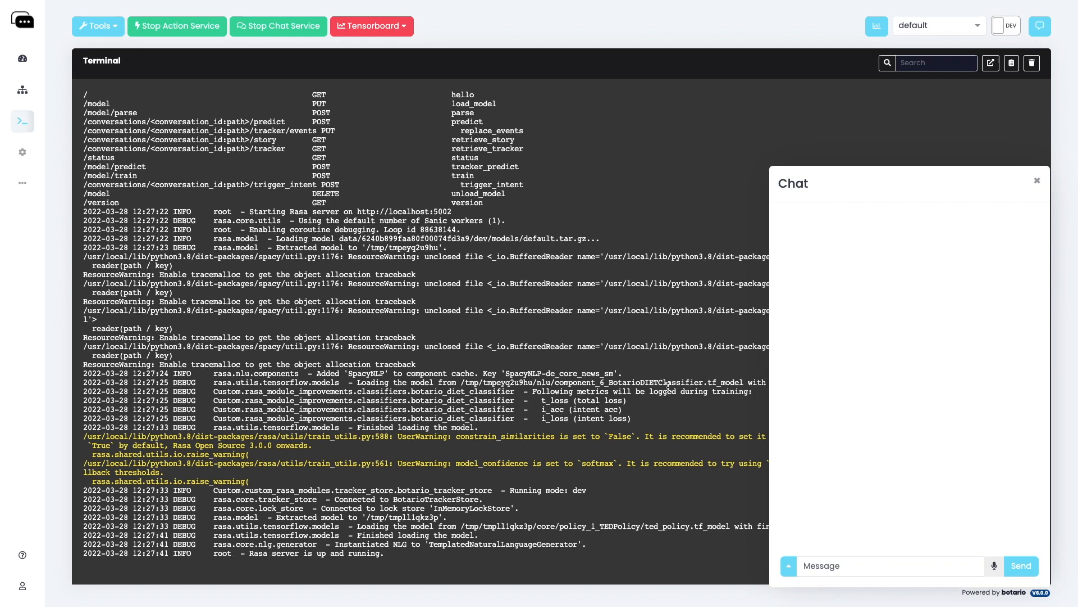
drag(389, 553, 245, 553)
click(427, 543)
text(hi)
key(Return)
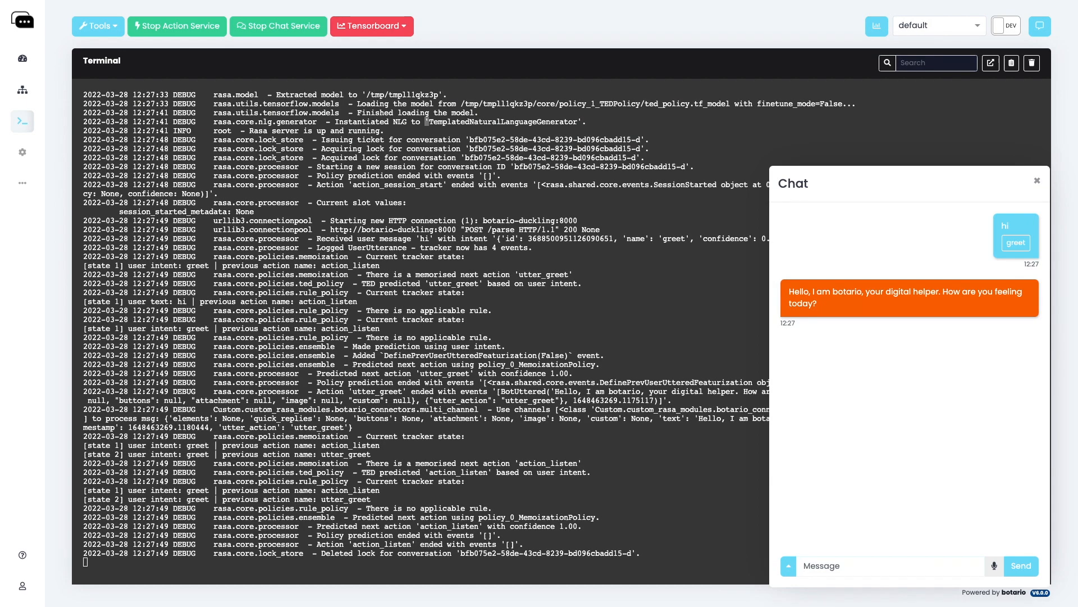
text(good)
key(Return)
Test the bad branch in the chat by sending "hi" and answering "bad"
text(hi)
key(Return)
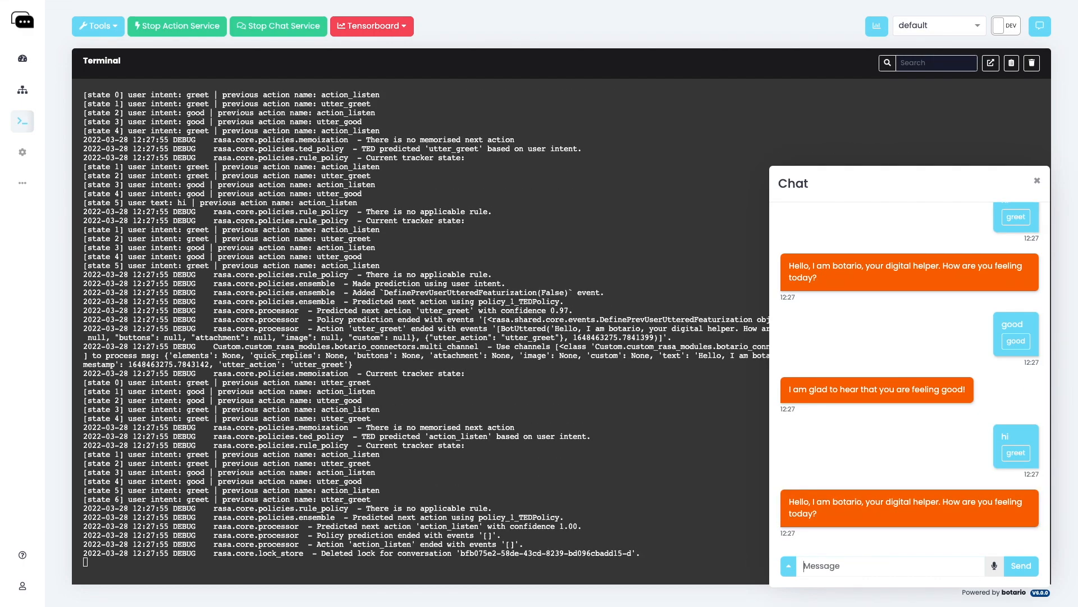
text(bad)
key(Return)
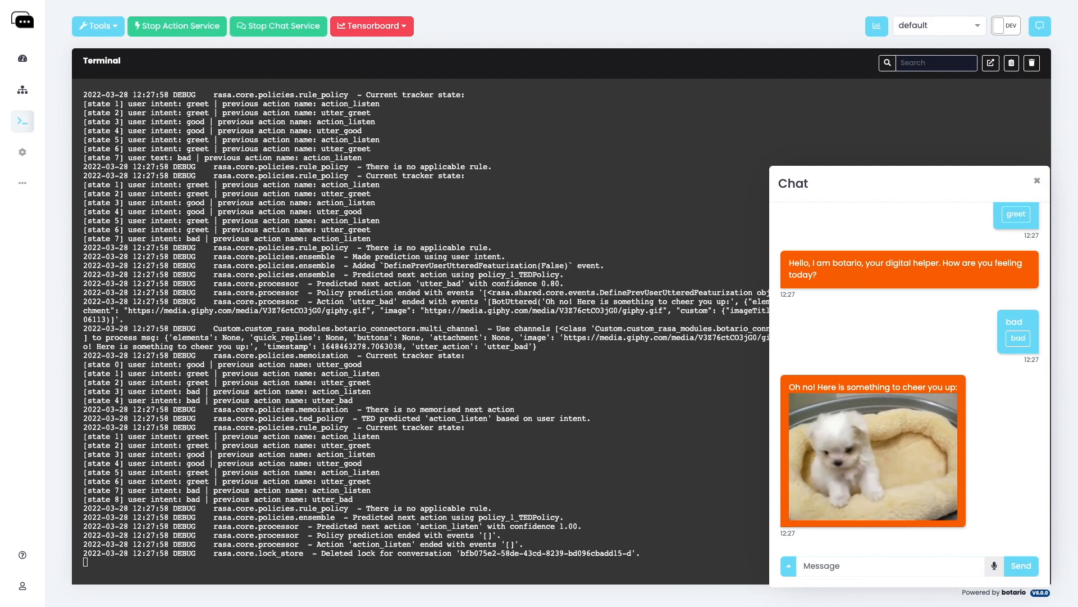
Greet the bot again with "hi" and answer "i dont feel good" to test the bad intent's phrasing
text(hi)
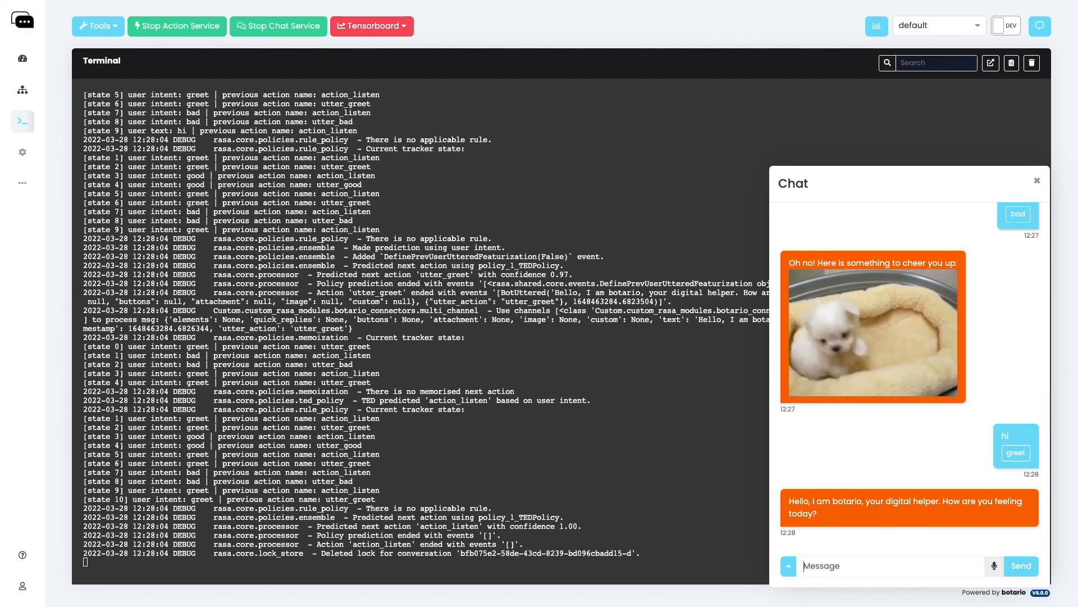
text(i dont)
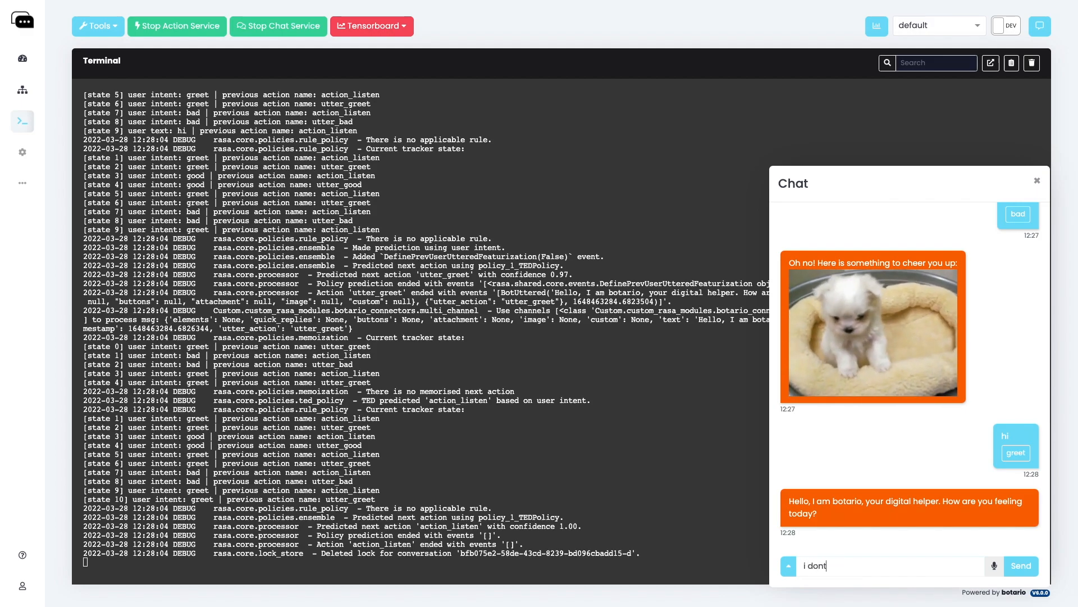
text( feel good)
key(Return)
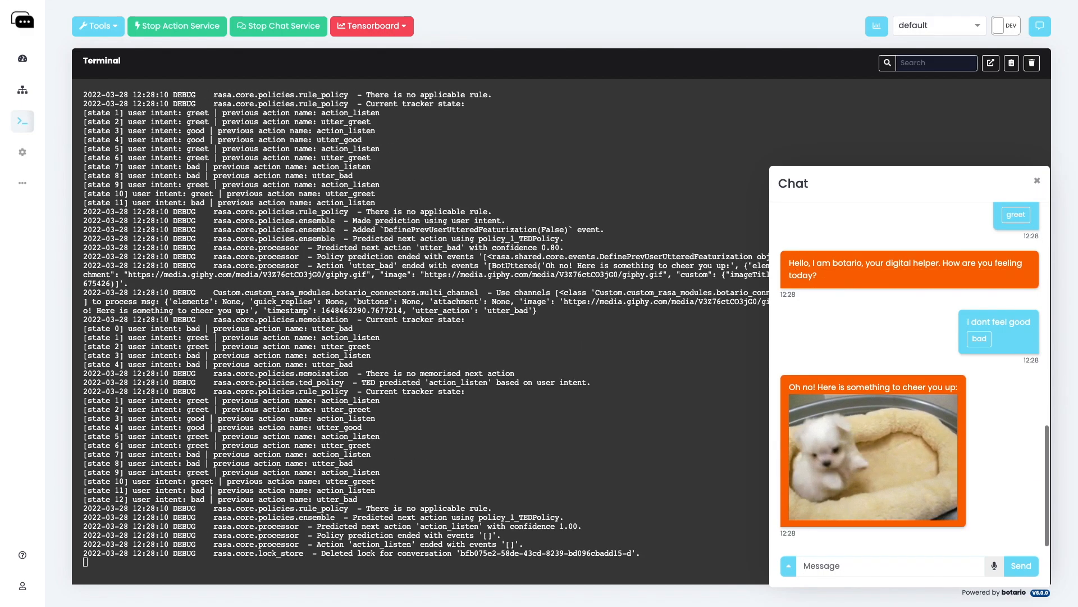